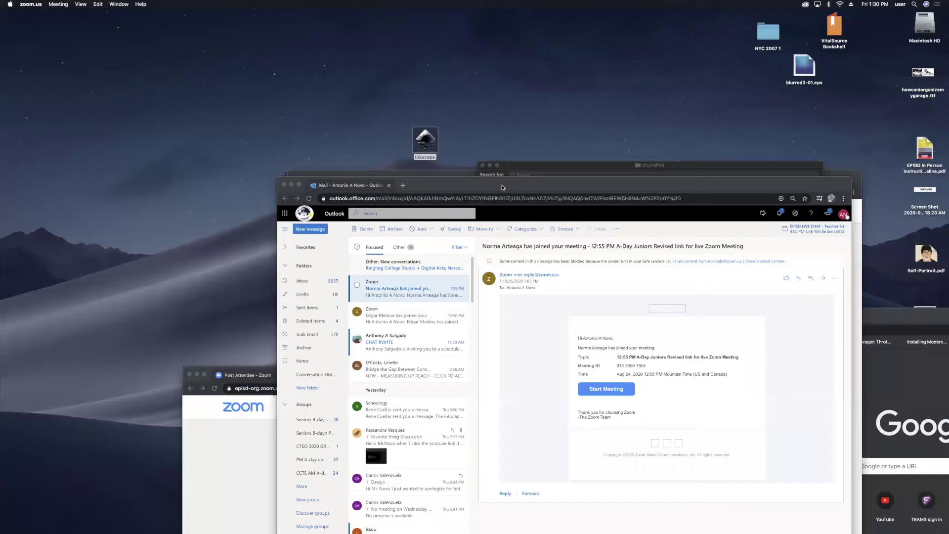
Step: Move the mail, MyEPISD and Zoom windows aside and launch Inkscape from the desktop
drag(493, 218, 827, 394)
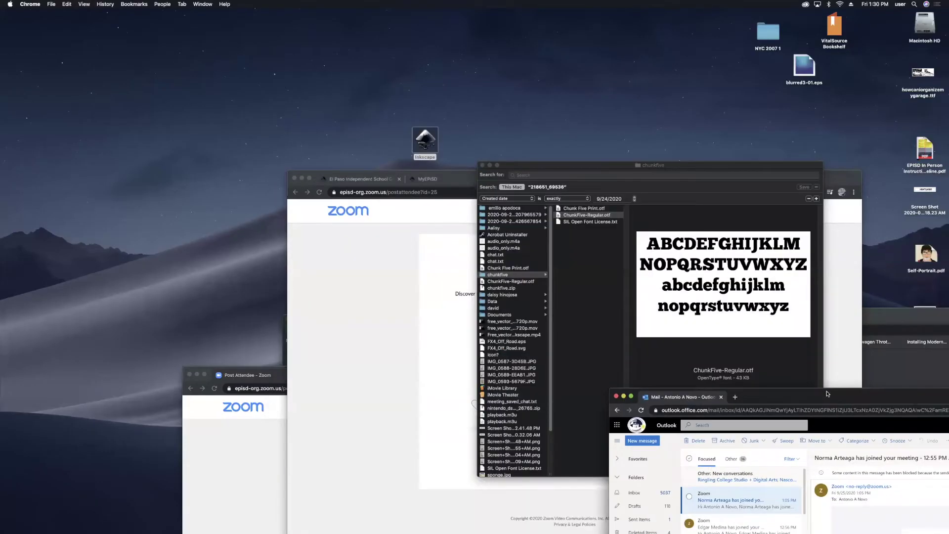
drag(425, 179, 552, 297)
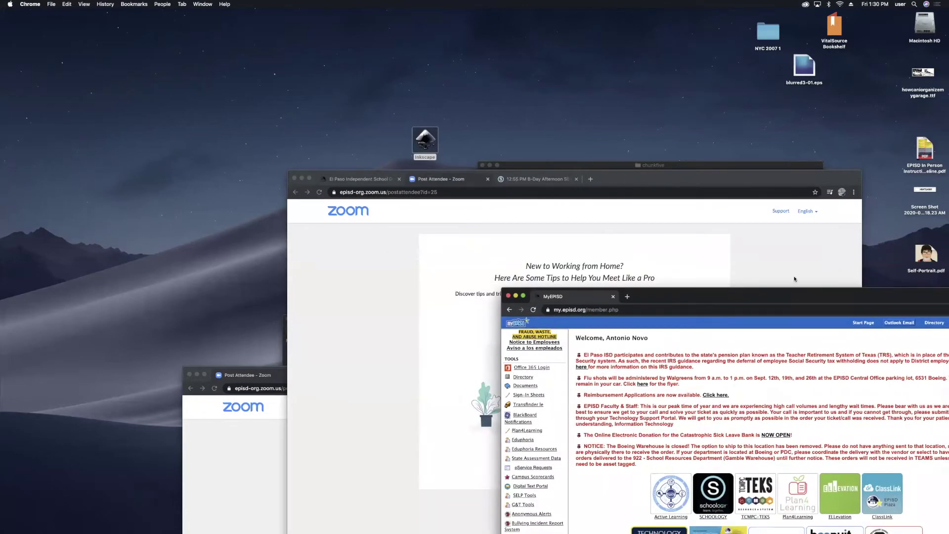
drag(642, 179, 844, 288)
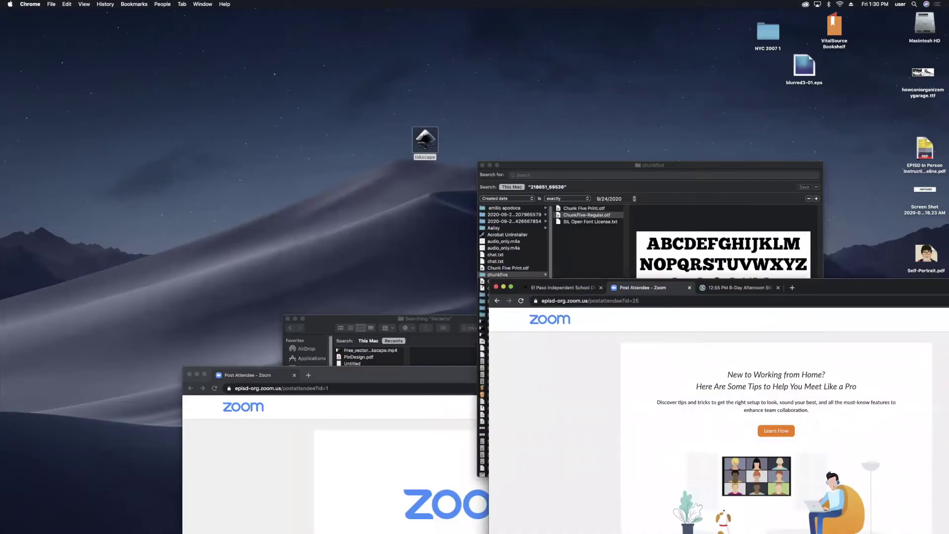
click(428, 142)
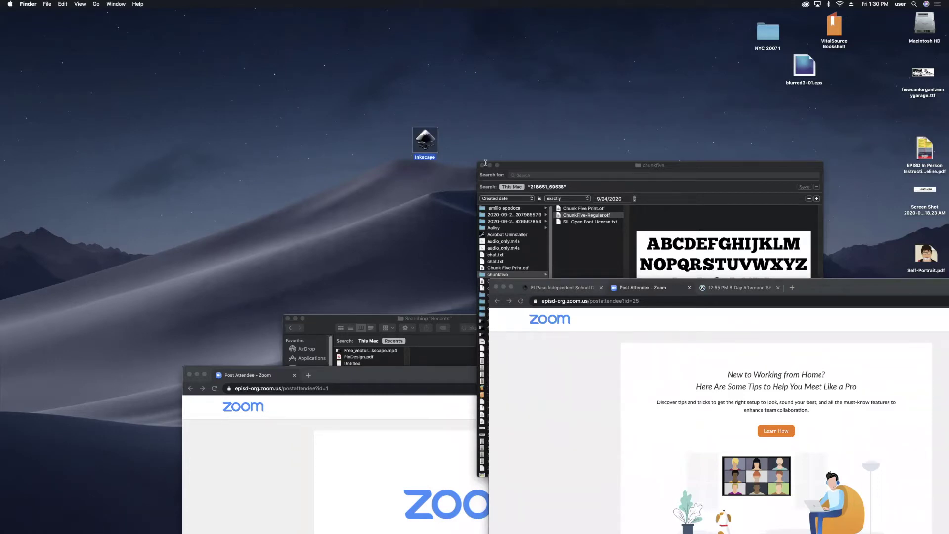
double_click(431, 142)
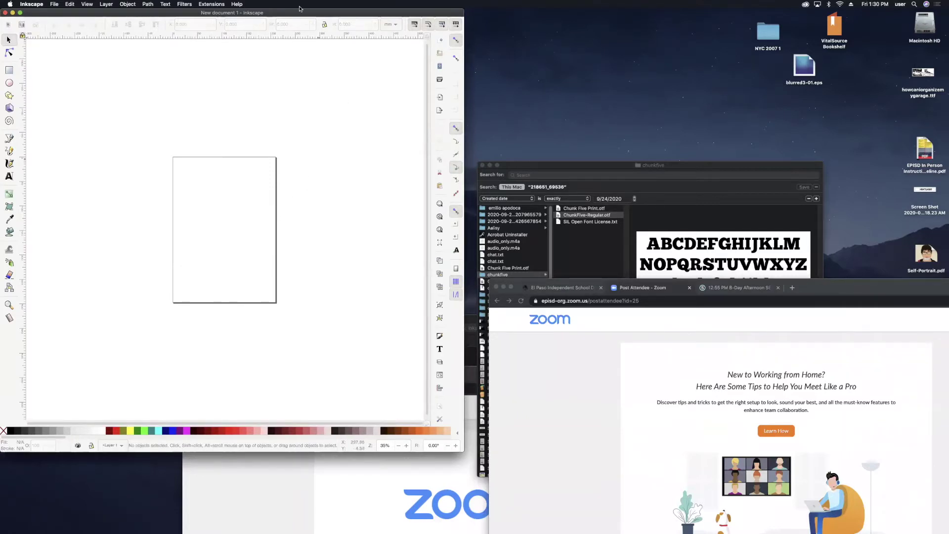
Step: Shift the Inkscape window slightly, then bring the browser window back up in front of it
drag(297, 13, 340, 32)
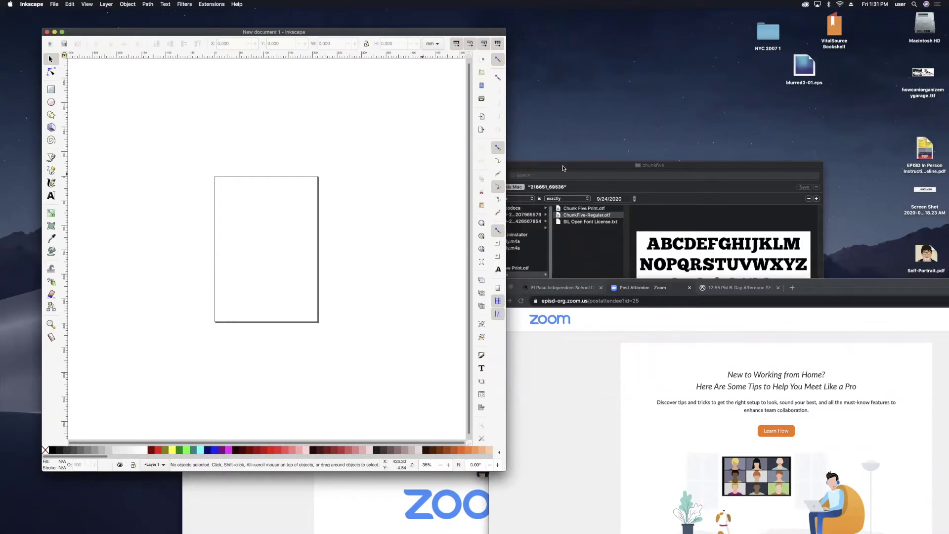
click(598, 355)
drag(833, 282, 565, 123)
Step: Search Google for 'free fonts' in a new browser window and open the Font Squirrel result
key(super+n)
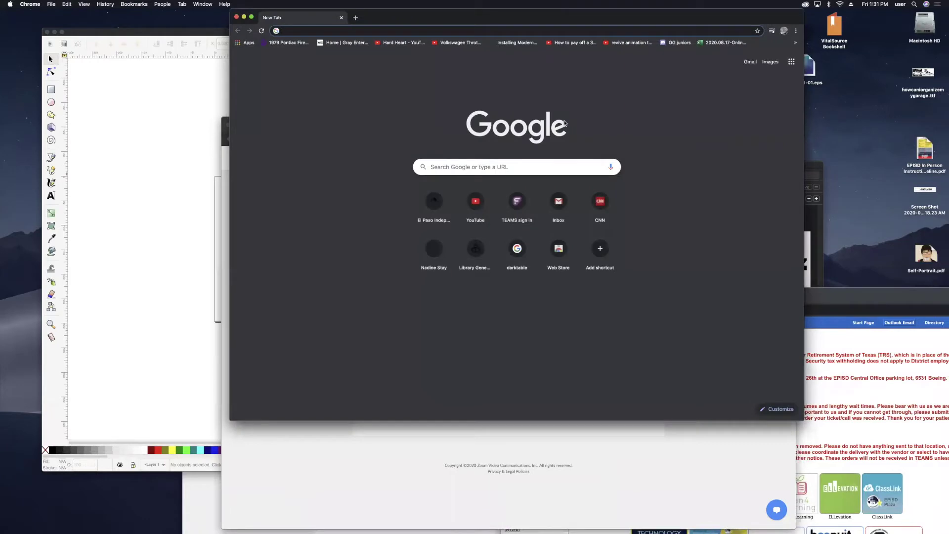
text(free)
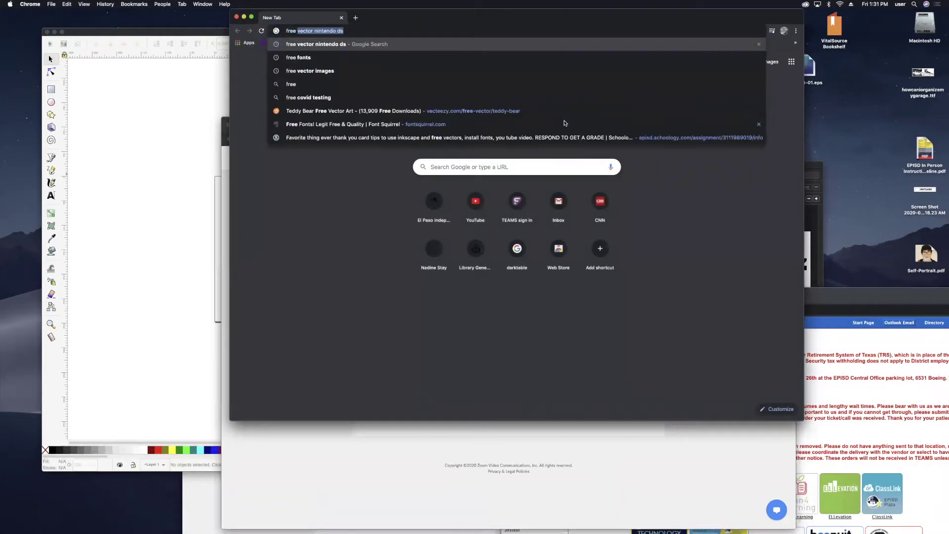
text( fonts)
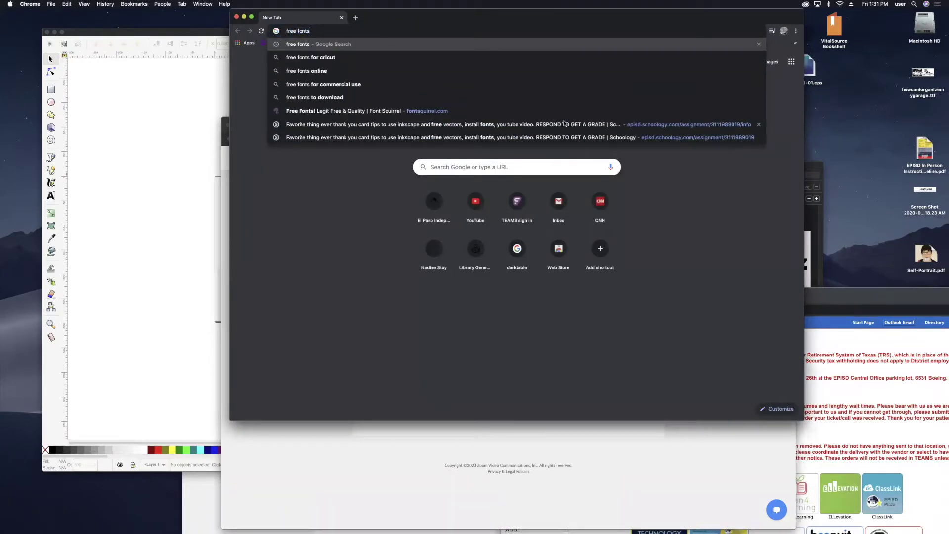
key(Return)
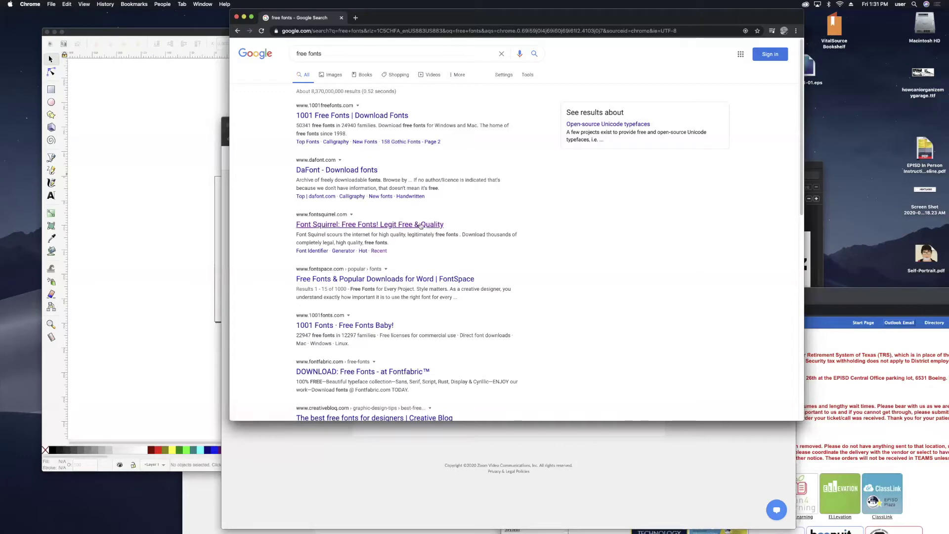
click(341, 54)
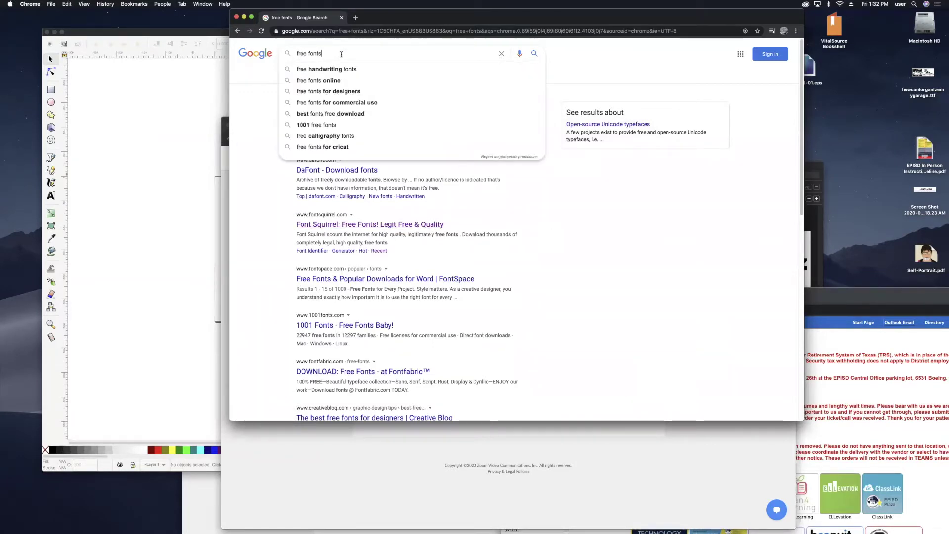
click(393, 226)
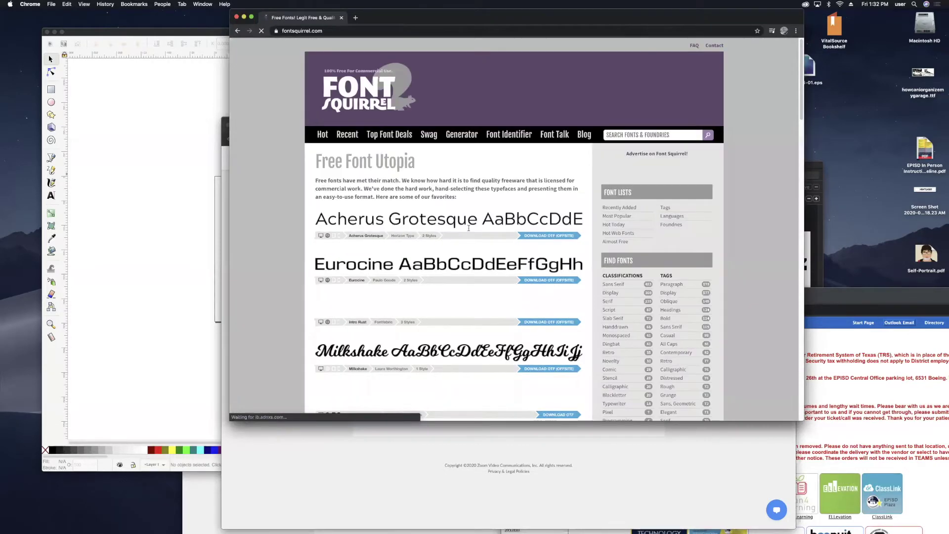
Step: Browse the Font Squirrel homepage and open its list of recently added fonts
scroll(565, 299, down, 15)
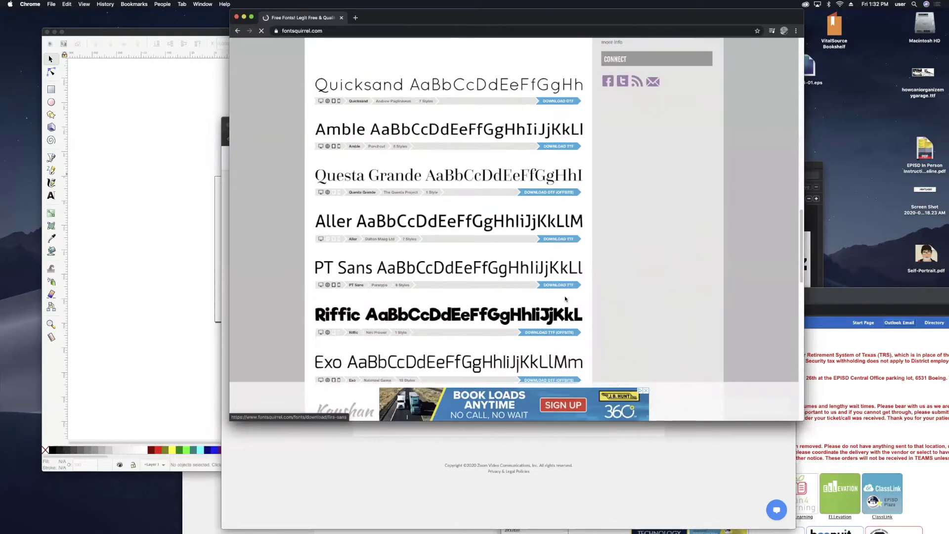
scroll(565, 299, down, 1)
scroll(565, 299, up, 4)
scroll(565, 299, up, 12)
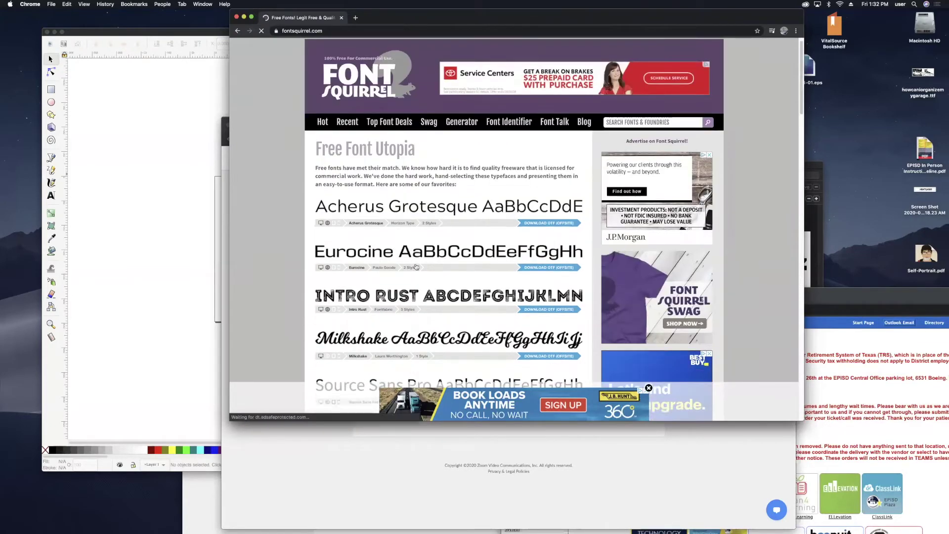
scroll(415, 267, down, 4)
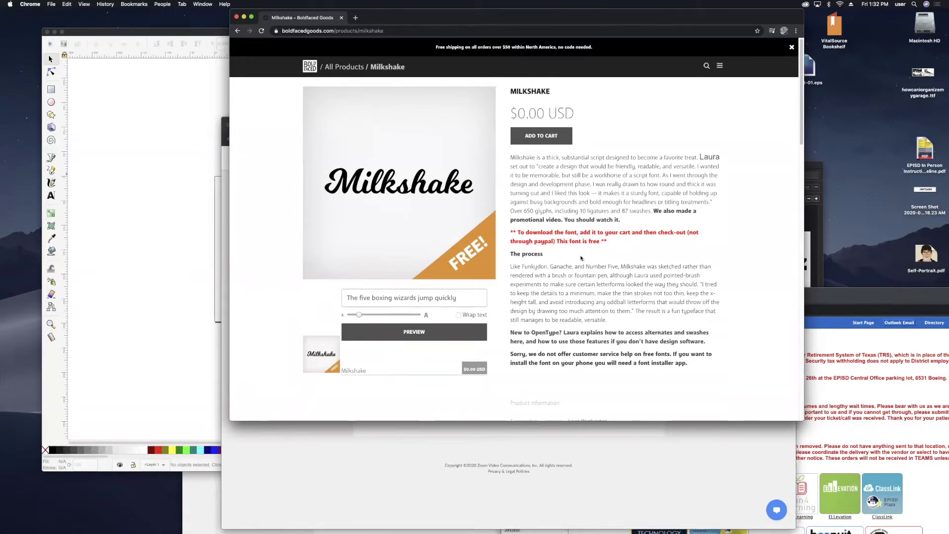
click(237, 31)
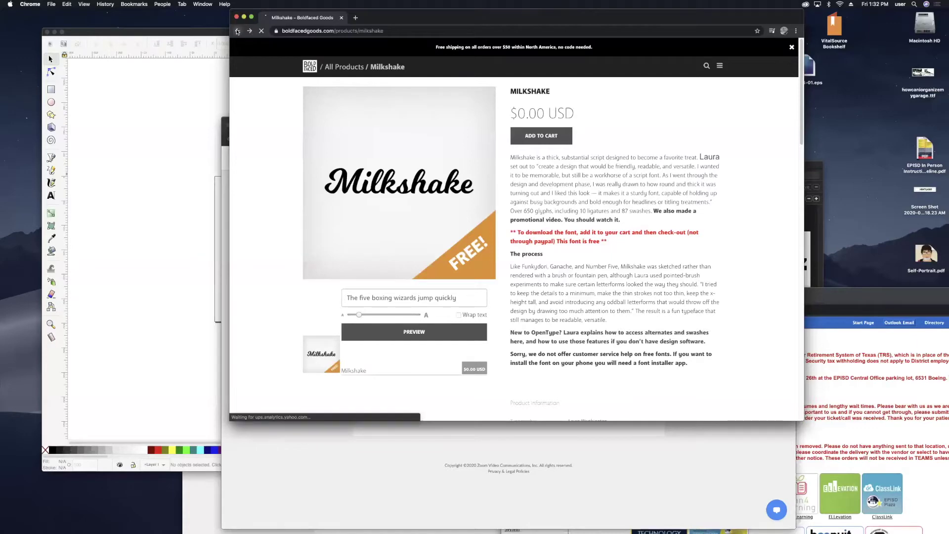
scroll(470, 219, down, 5)
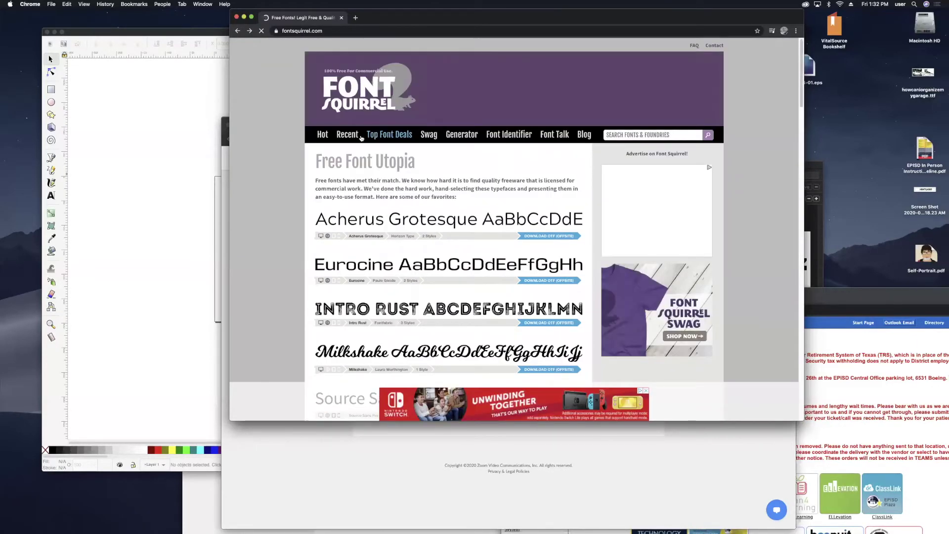
click(352, 136)
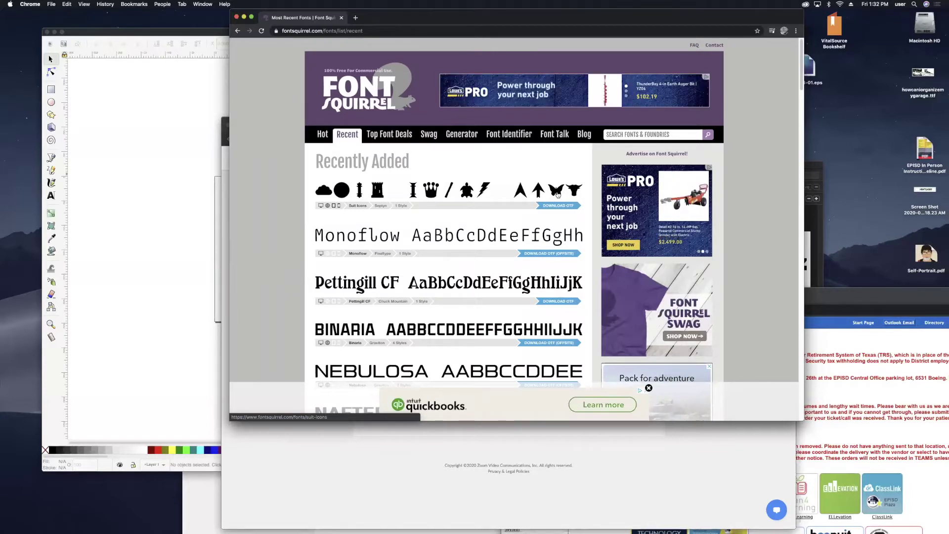
Step: Scroll down the recent fonts list to Calistoga and download it as calistoga.zip
scroll(539, 187, down, 1)
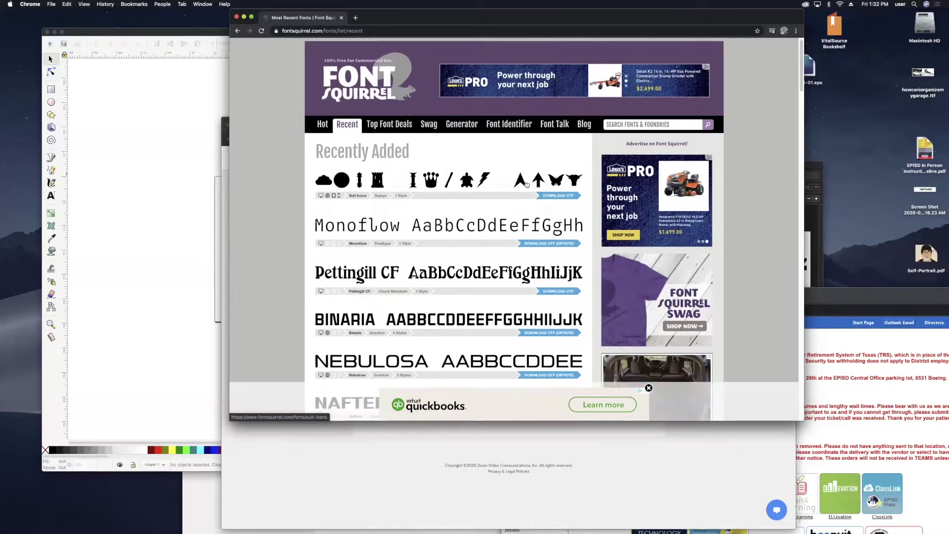
scroll(544, 191, down, 2)
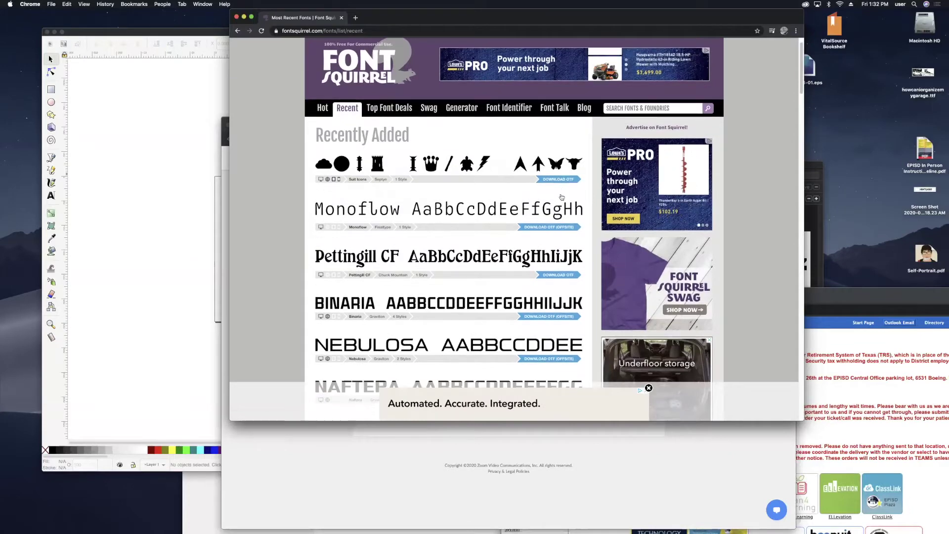
scroll(561, 196, down, 5)
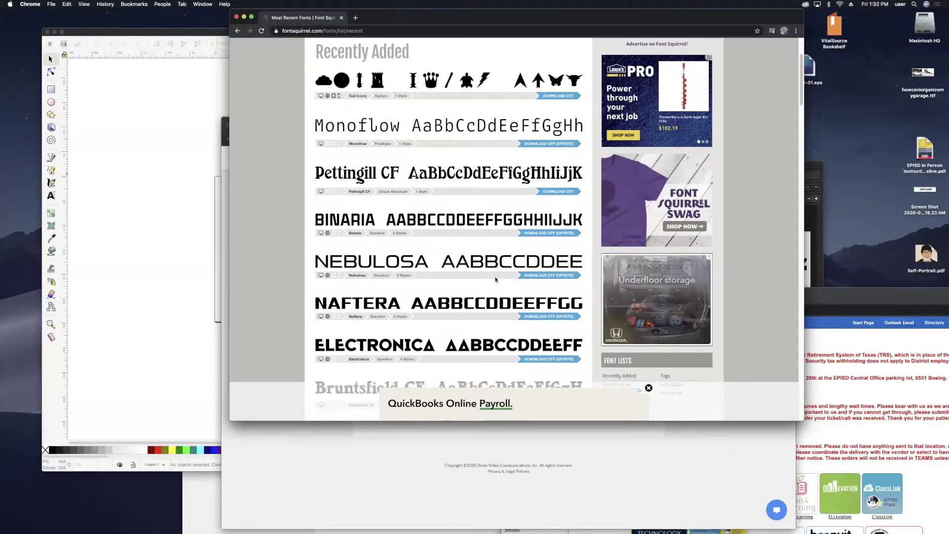
scroll(461, 272, down, 3)
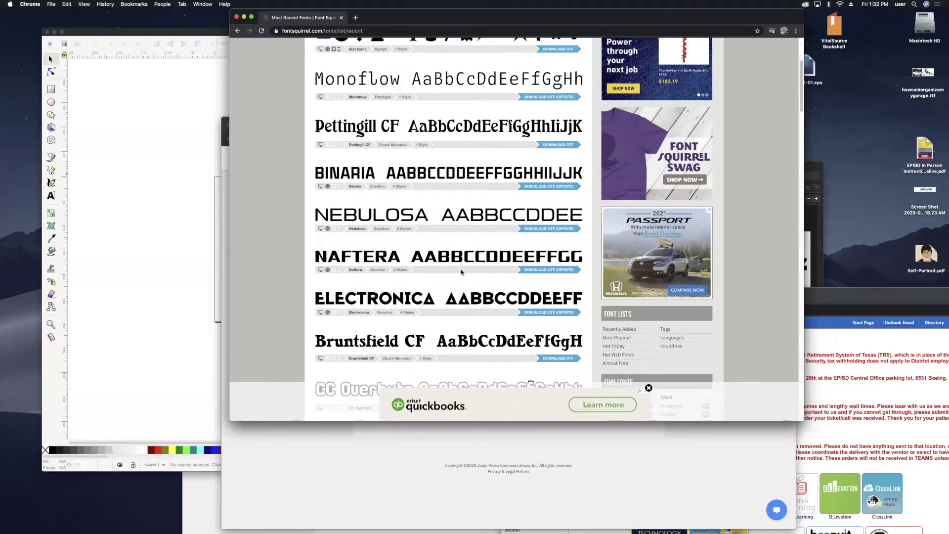
scroll(461, 272, down, 3)
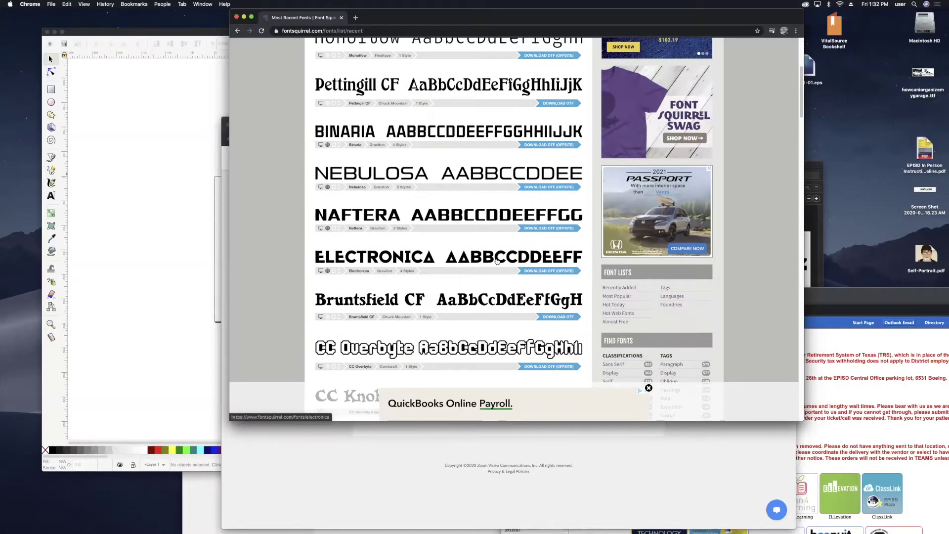
scroll(497, 261, down, 10)
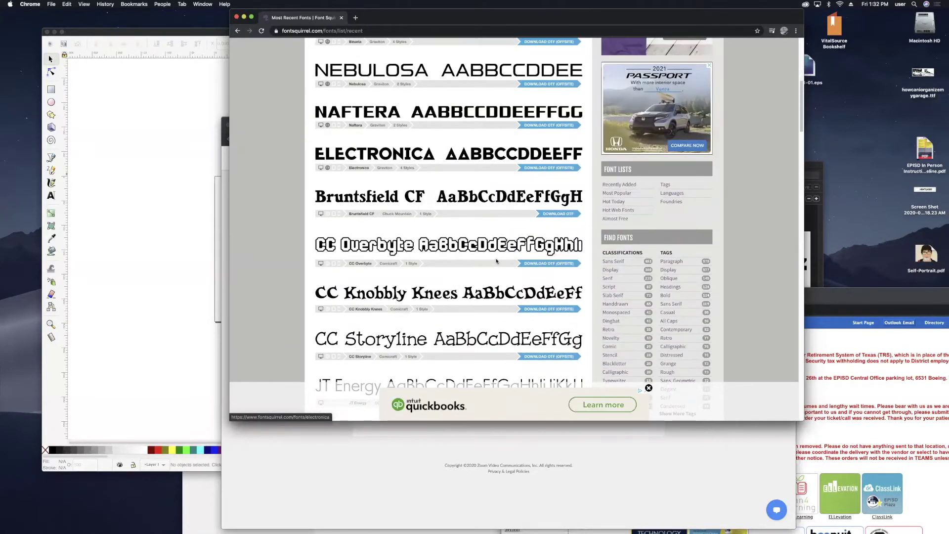
scroll(497, 261, down, 3)
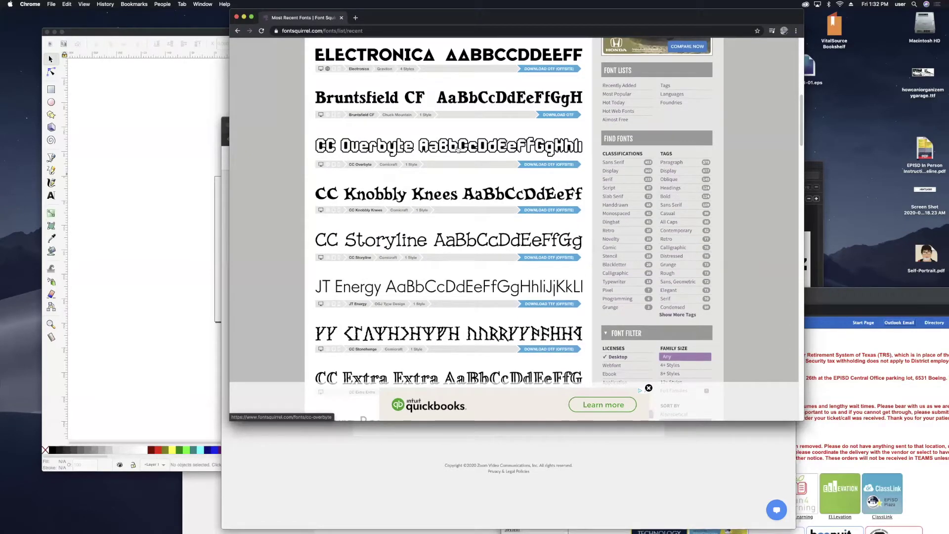
scroll(536, 260, down, 20)
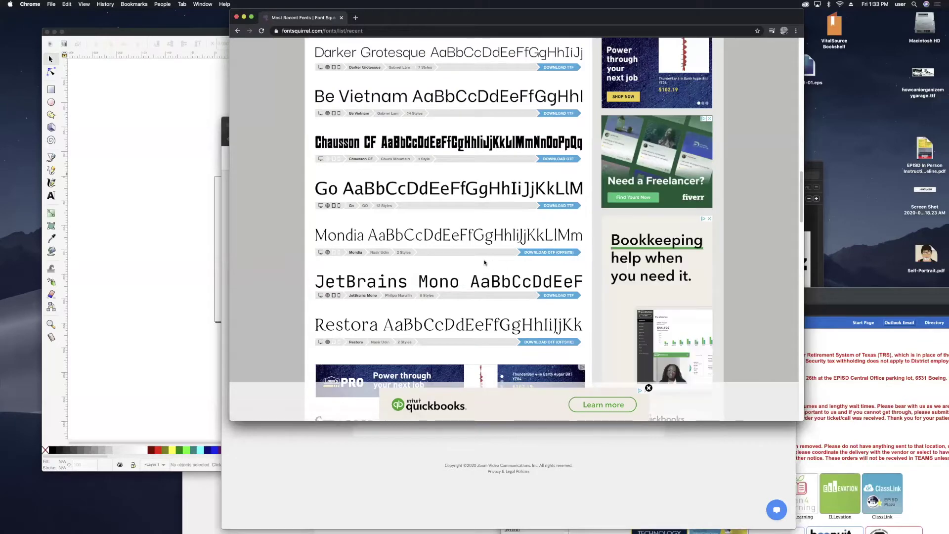
scroll(484, 262, down, 2)
scroll(484, 262, down, 4)
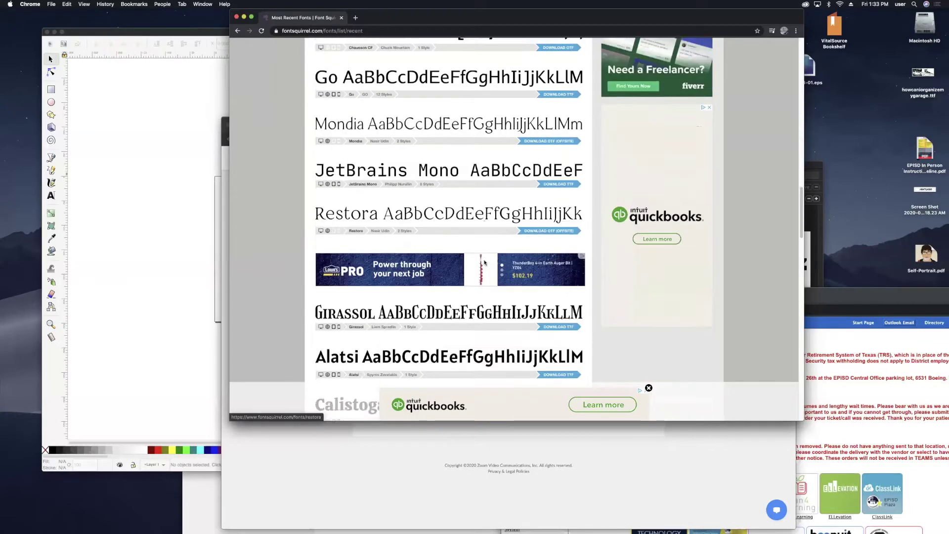
scroll(485, 263, down, 3)
scroll(565, 288, down, 1)
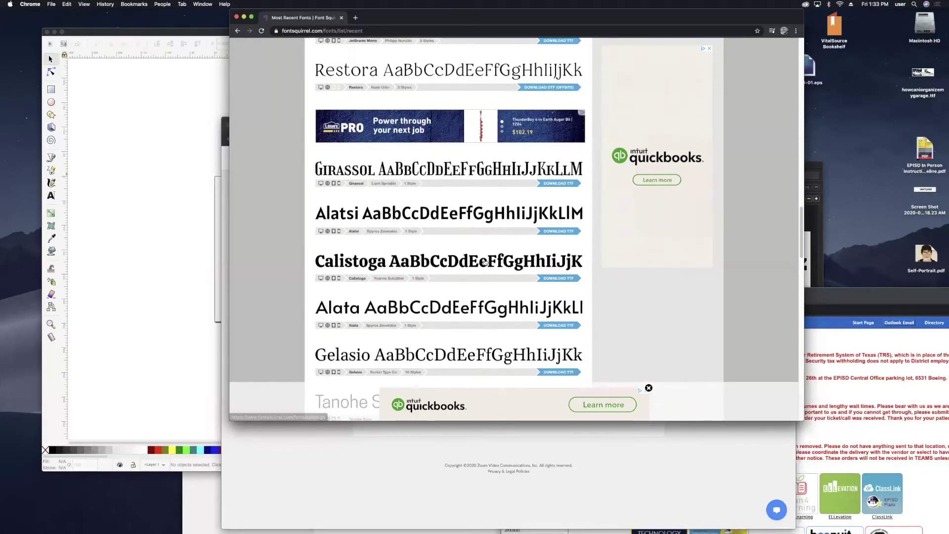
click(560, 279)
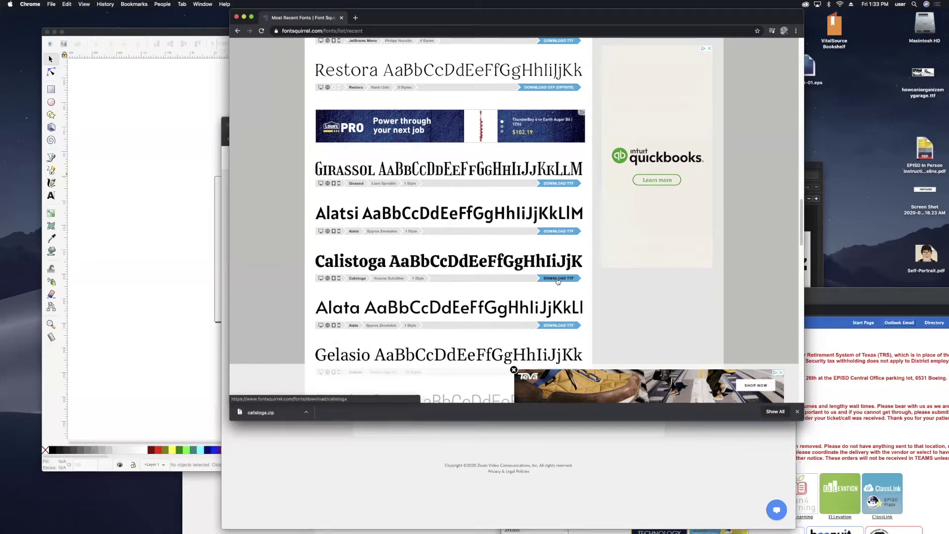
Step: Open calistoga.zip from the download bar to extract it, then hide the downloads list
scroll(569, 280, down, 5)
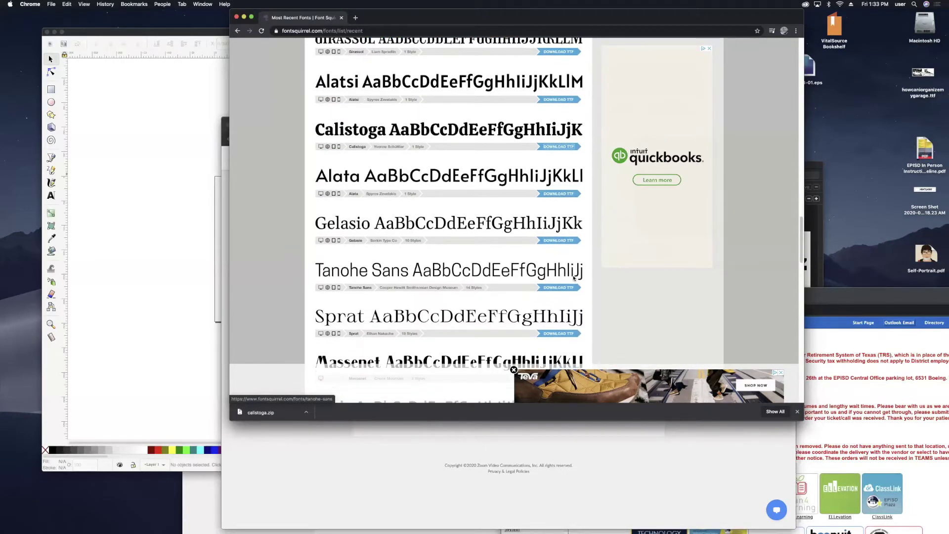
scroll(573, 278, down, 5)
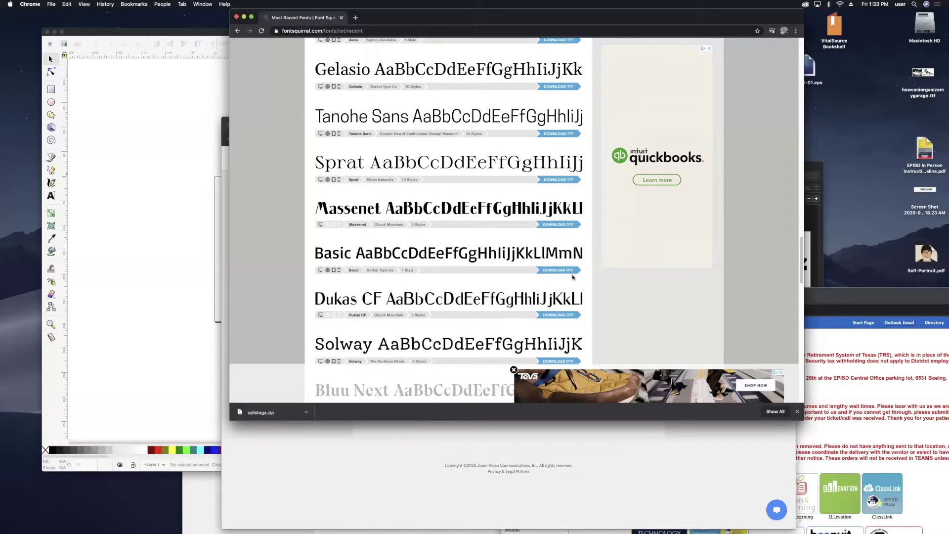
scroll(598, 295, up, 15)
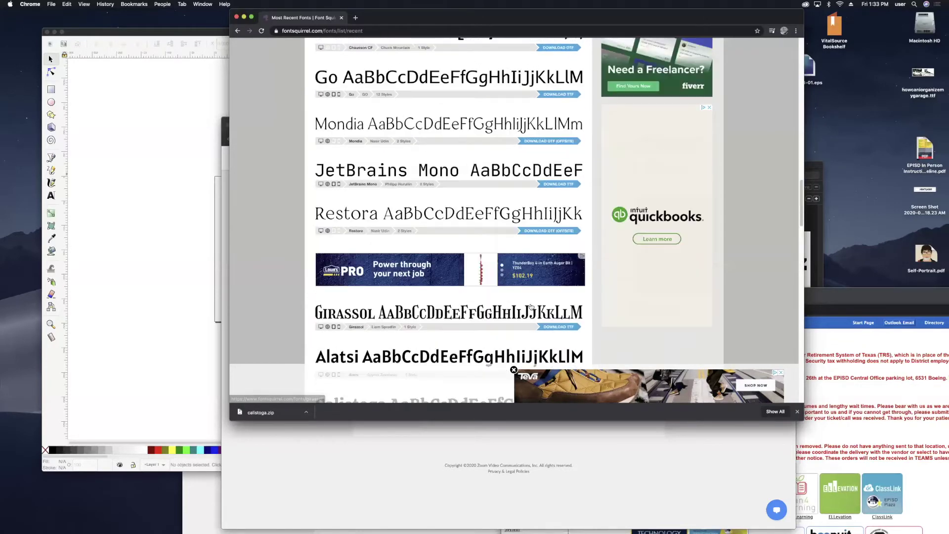
scroll(532, 305, down, 7)
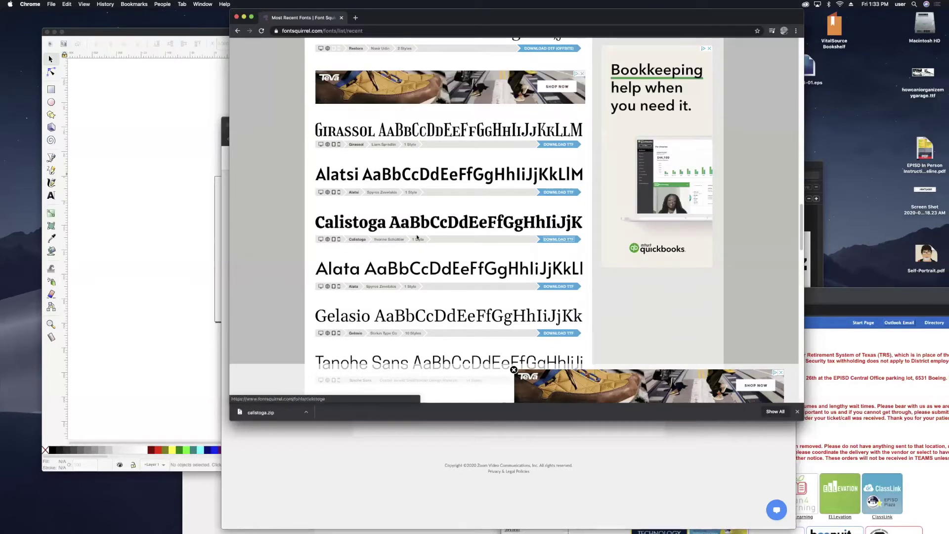
click(289, 412)
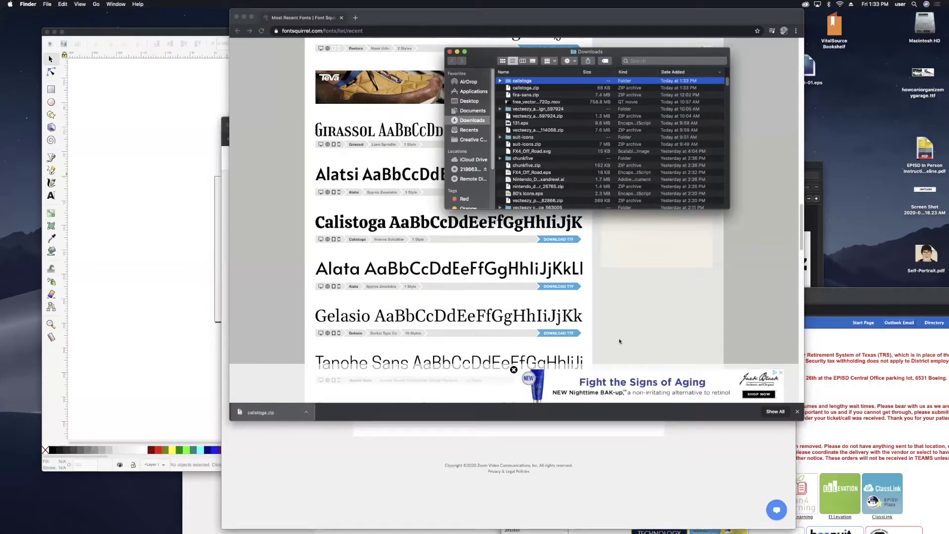
click(839, 183)
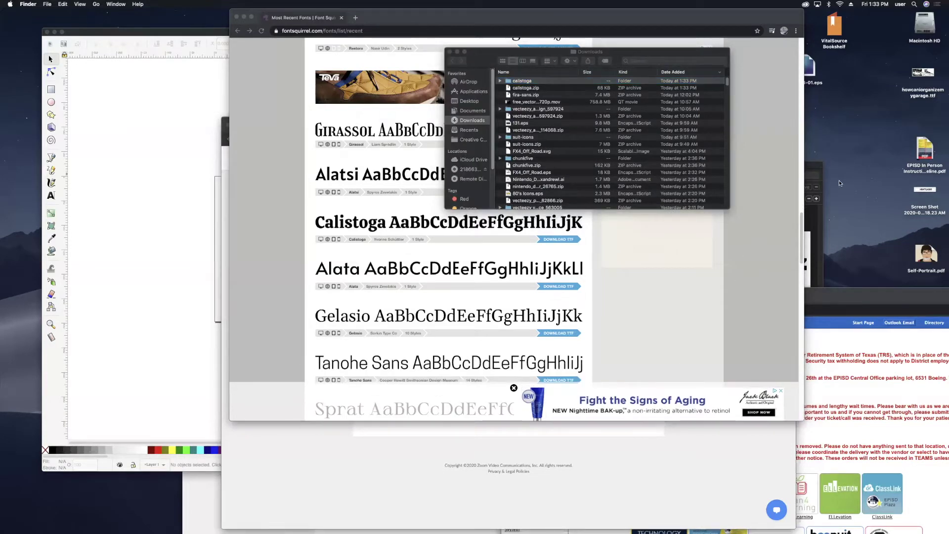
Step: In a new Finder window, go to Downloads, open the calistoga folder and preview Calistoga-Regular.ttf
key(super+n)
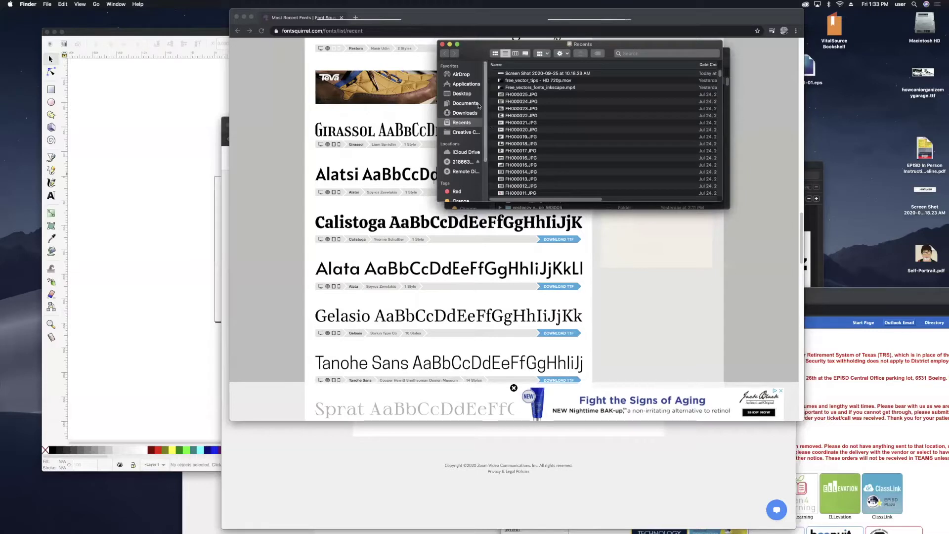
click(470, 113)
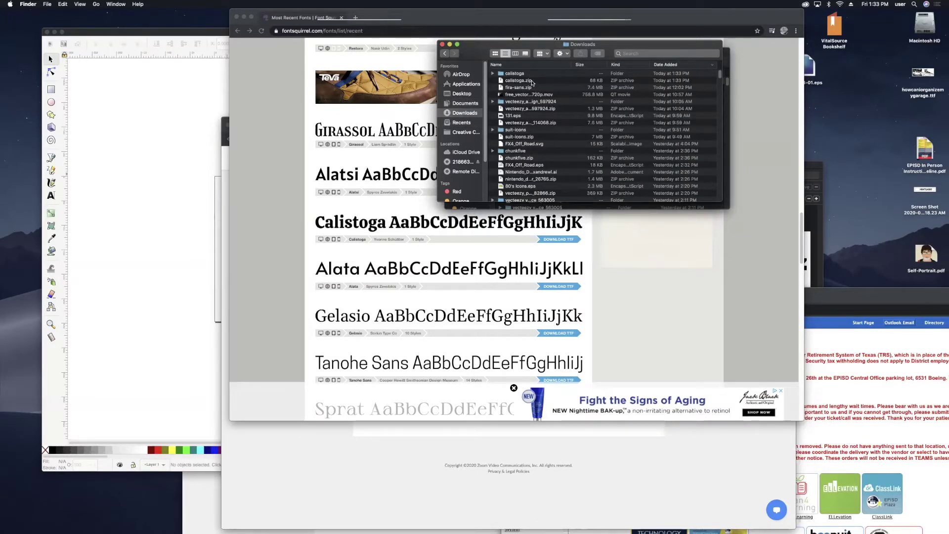
click(519, 80)
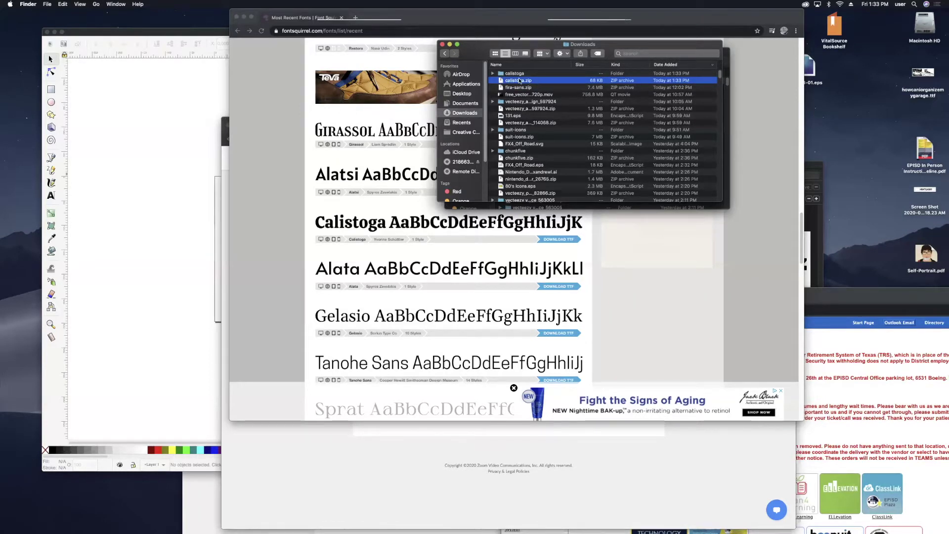
click(524, 74)
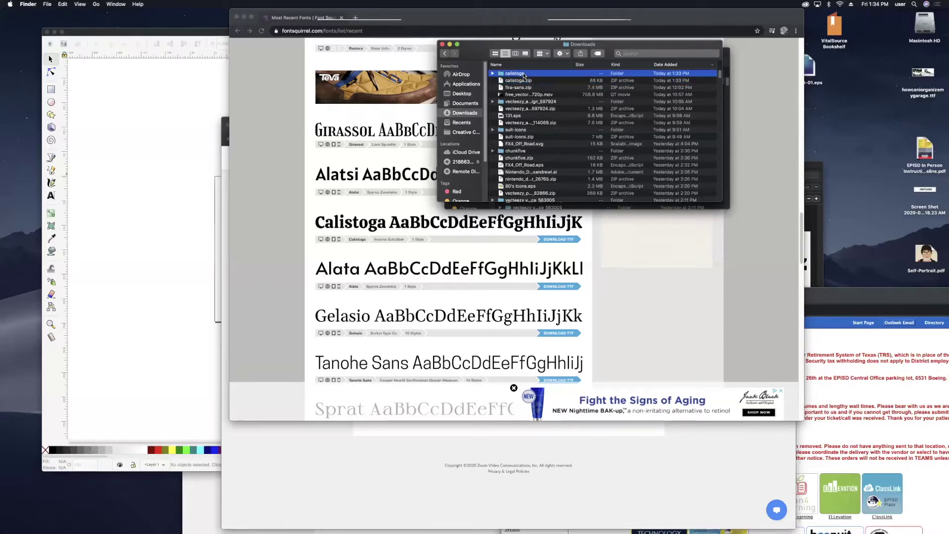
double_click(524, 74)
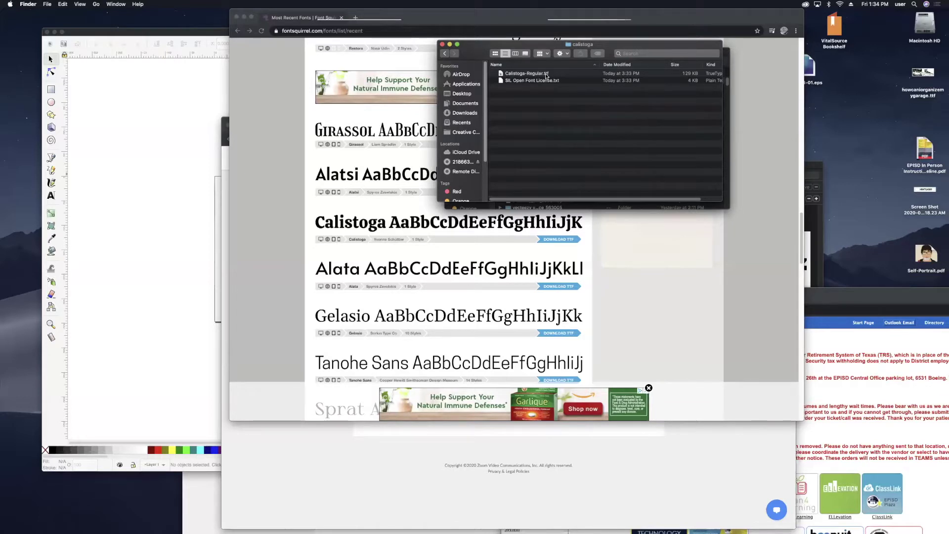
double_click(526, 74)
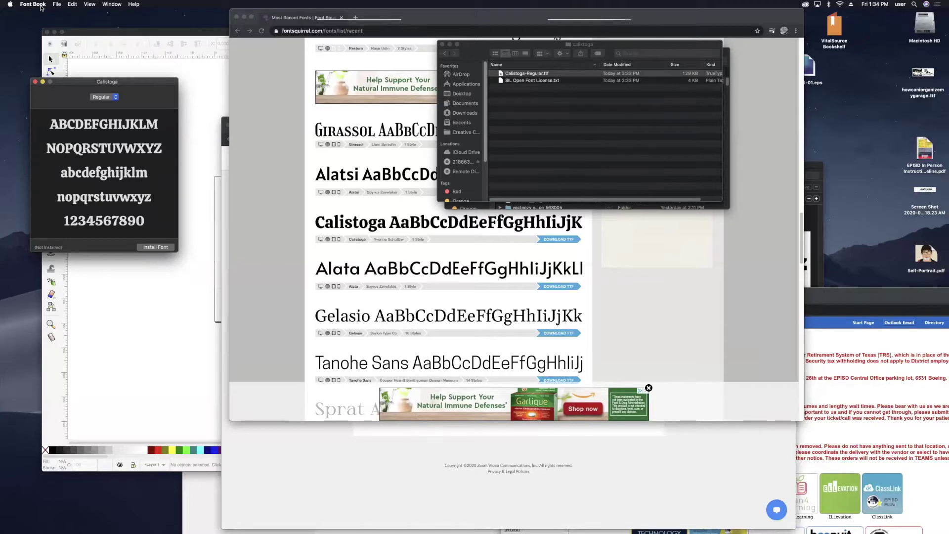
Step: Install the Calistoga font, close Font Book and return to the Inkscape document
click(159, 248)
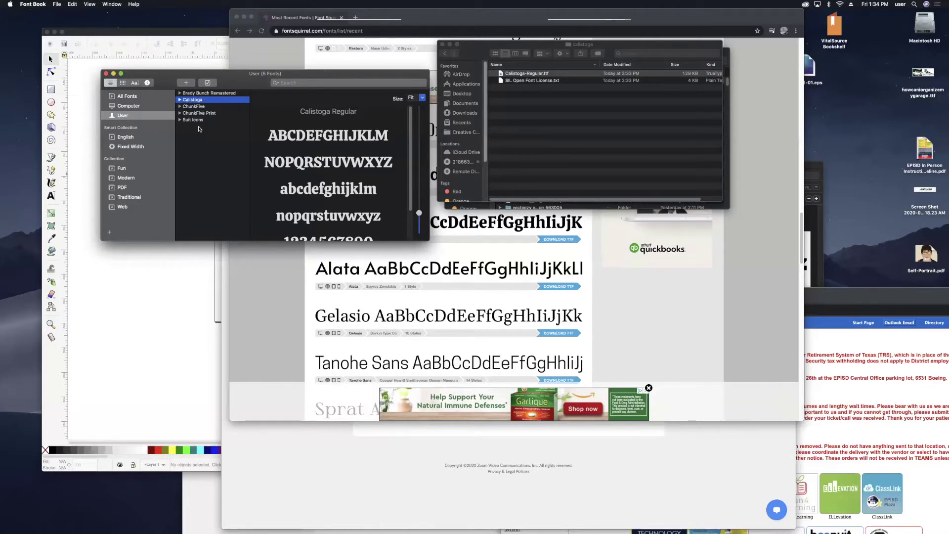
click(106, 73)
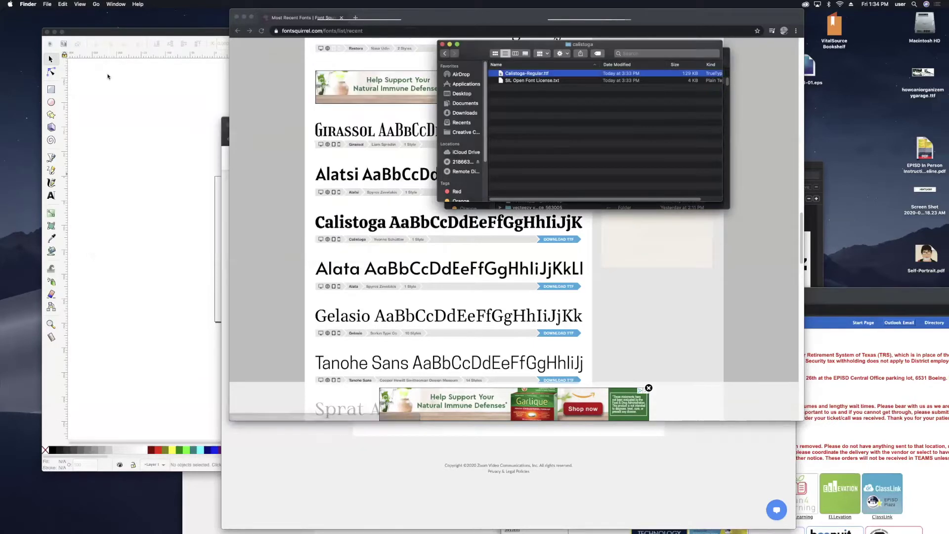
click(162, 111)
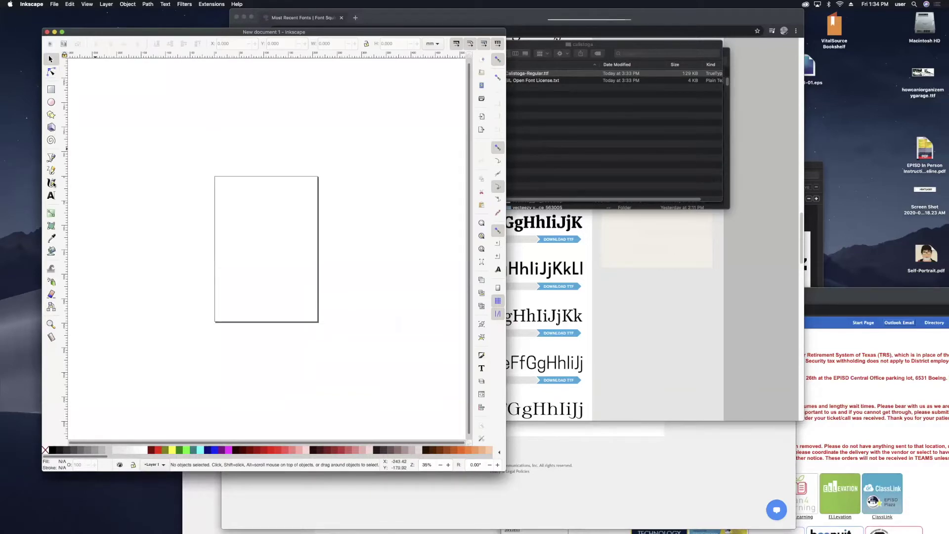
click(51, 195)
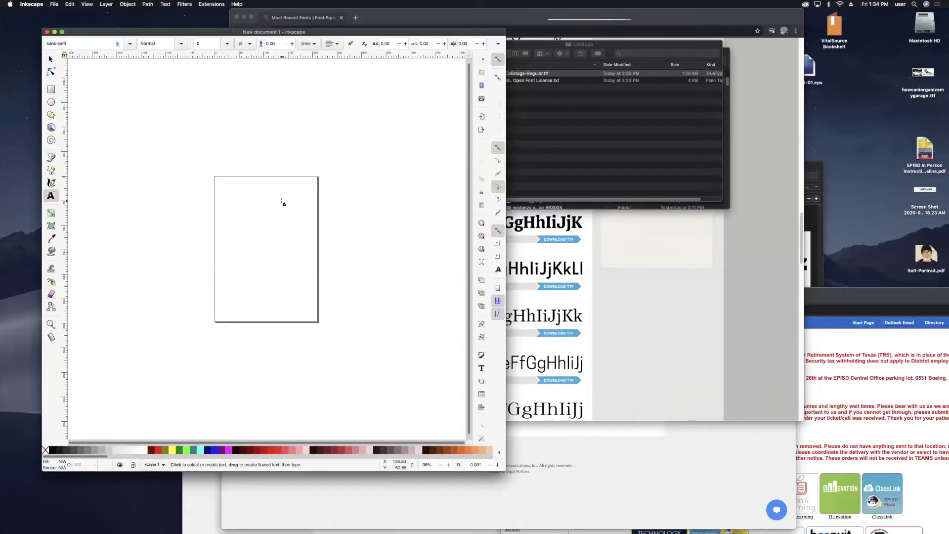
Step: Zoom the view in, then back out until the whole blank page fits the canvas
click(50, 324)
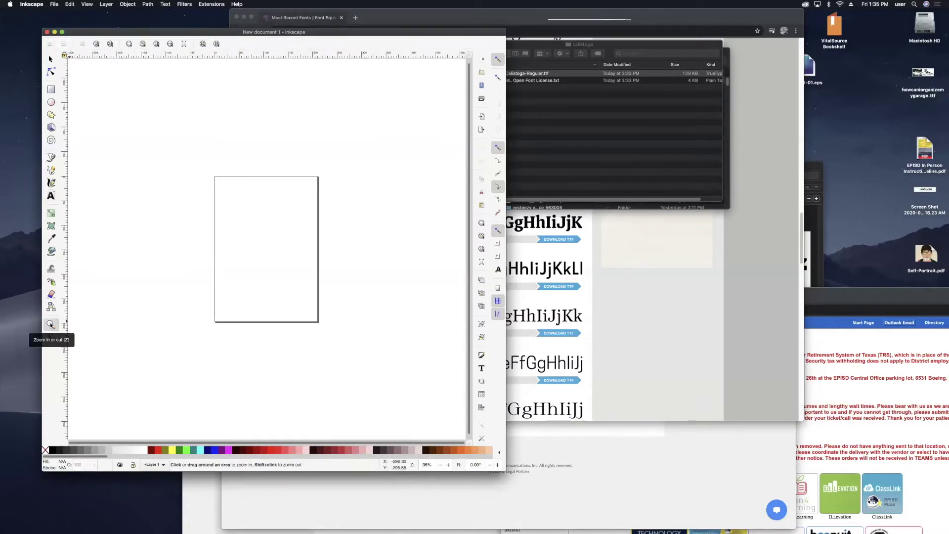
drag(227, 190, 260, 220)
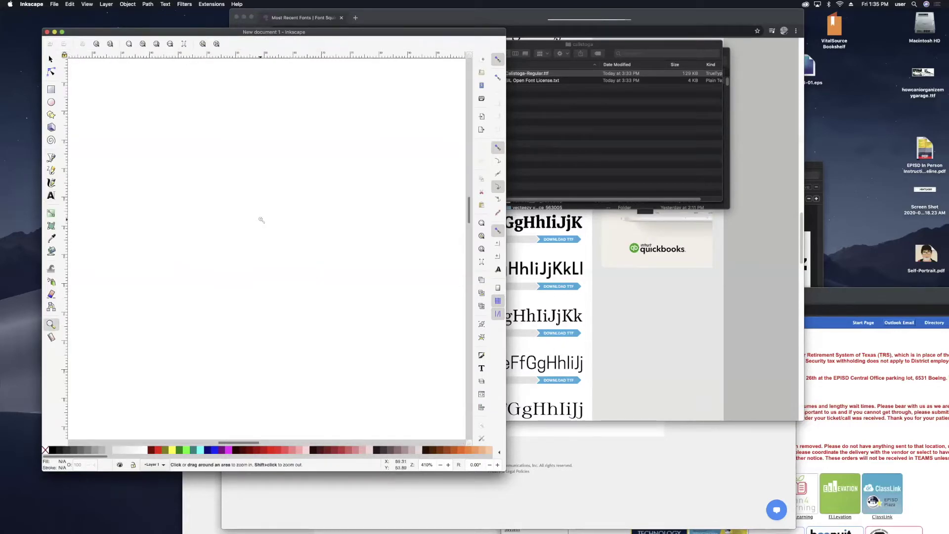
shift+click(216, 223)
shift+click(217, 223)
shift+click(218, 223)
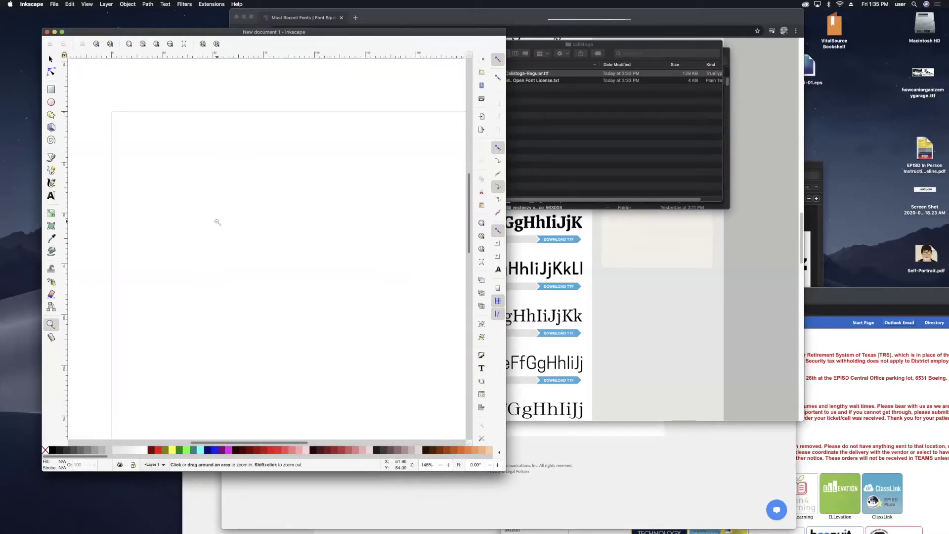
shift+click(218, 222)
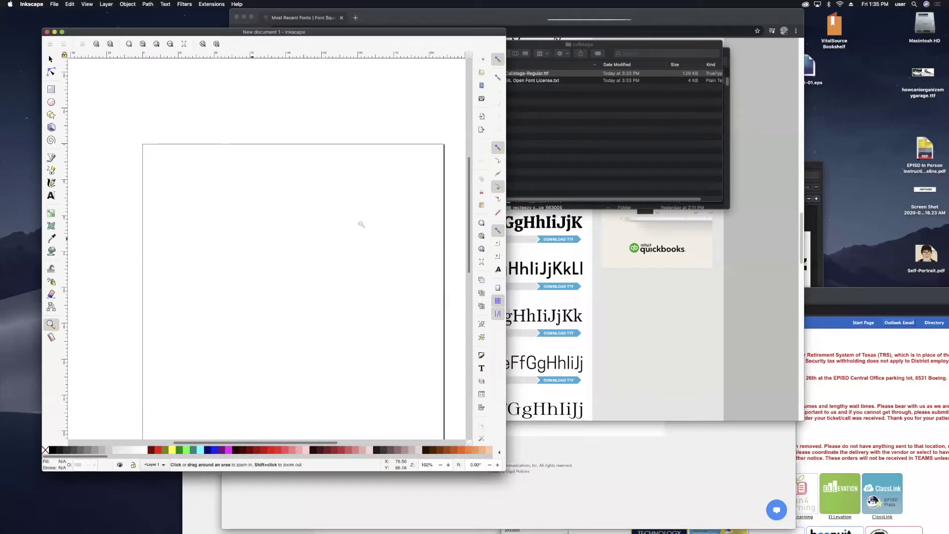
drag(472, 196, 469, 223)
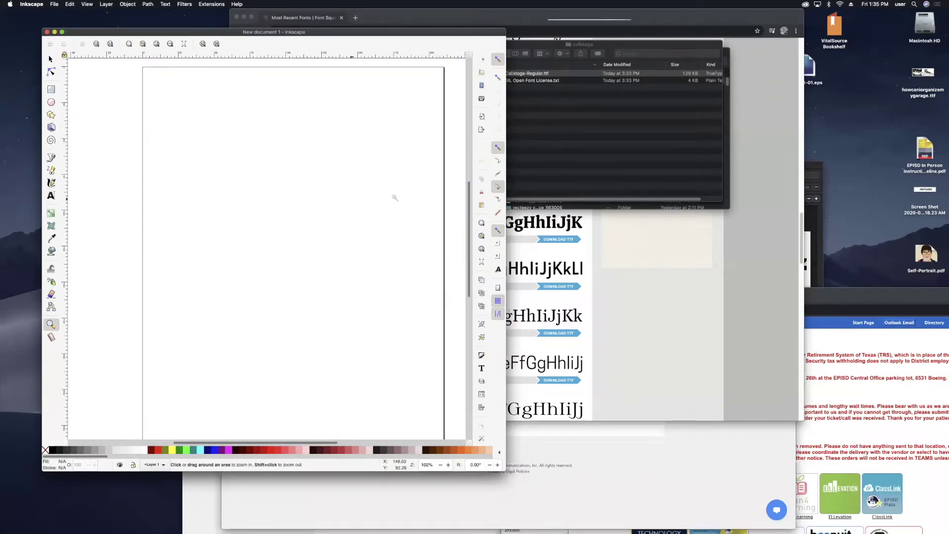
shift+click(324, 196)
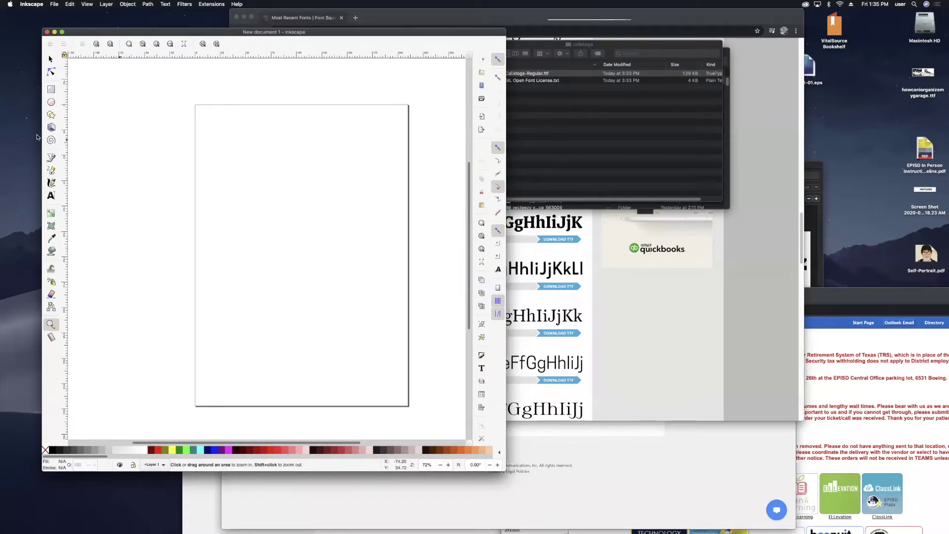
click(50, 195)
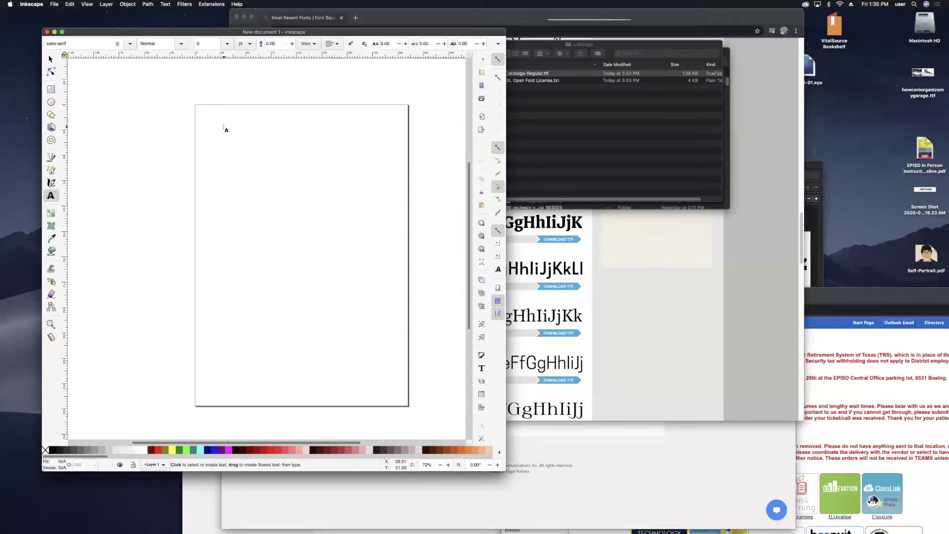
Step: Type the title 'NINTENDO DS lite' near the top of the page and select it
text(NINTEN)
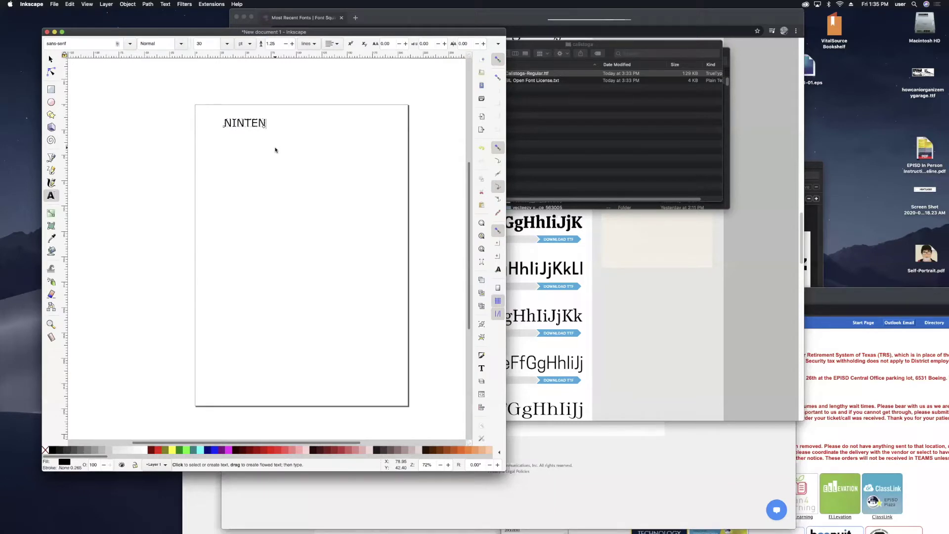
text(DO DS lite)
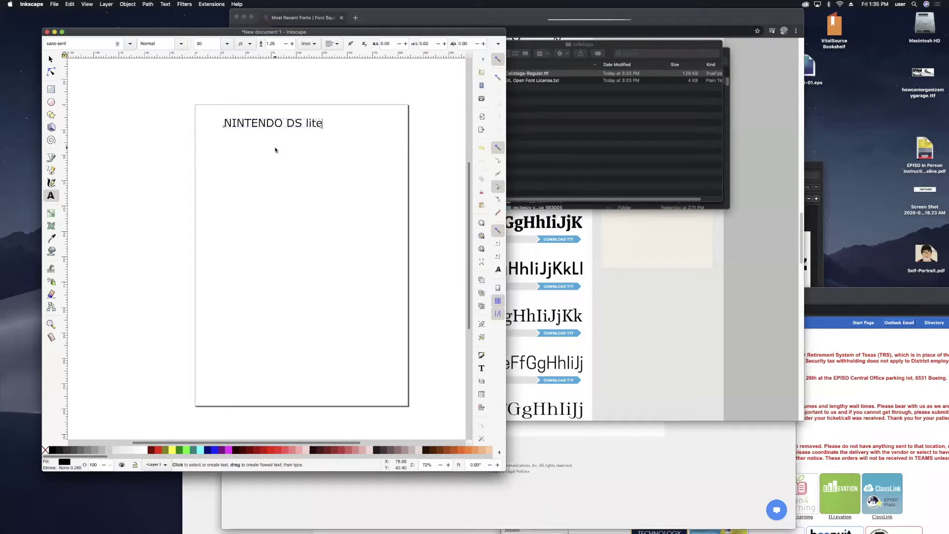
click(51, 59)
click(354, 215)
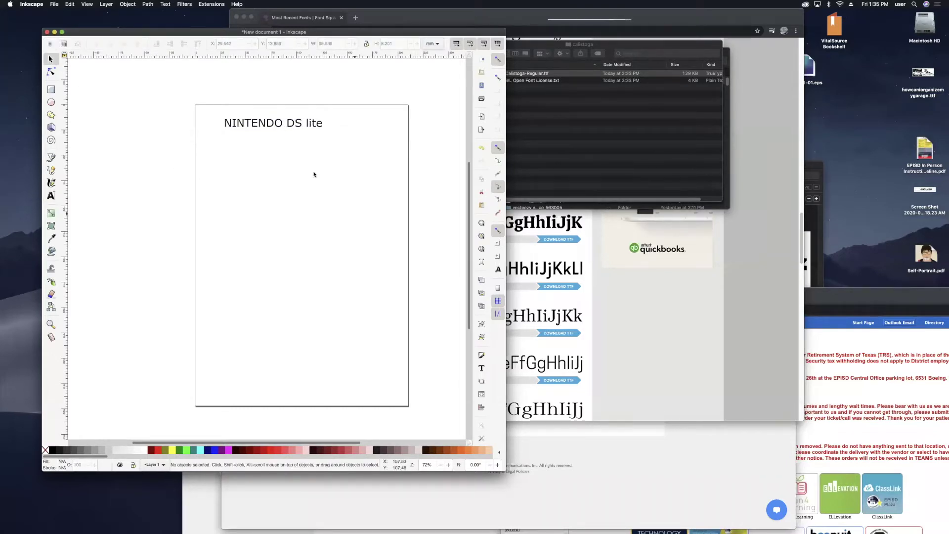
click(301, 128)
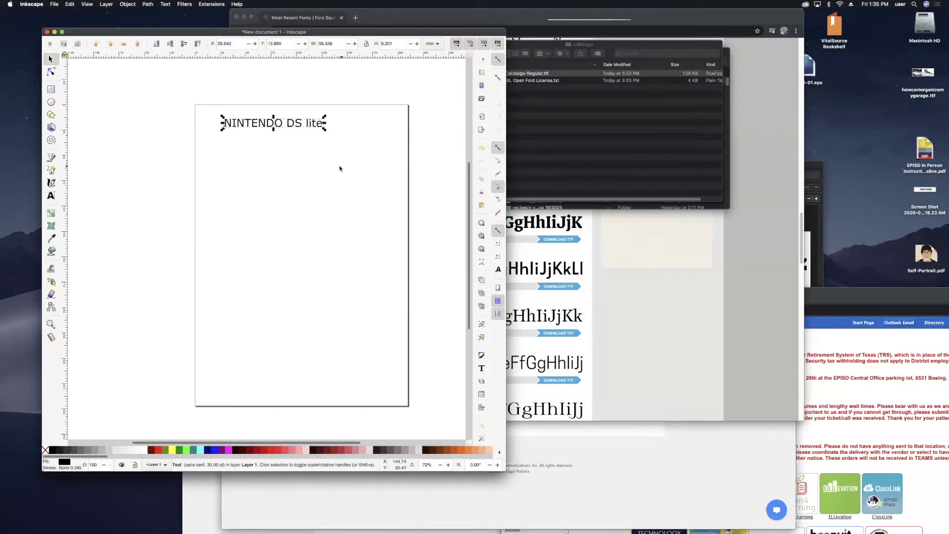
key(super+s)
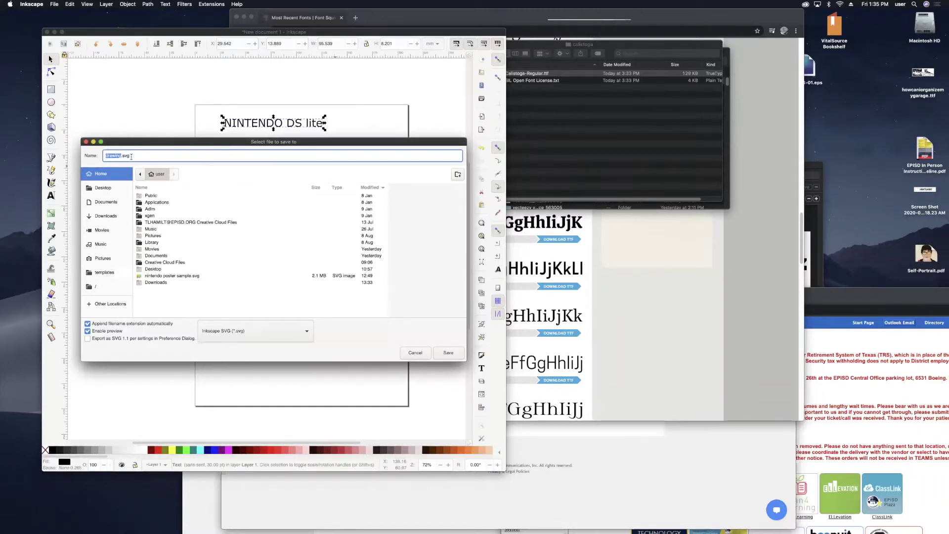
Step: Enter nintendo_v54 as the file name and save the SVG
text(nitend)
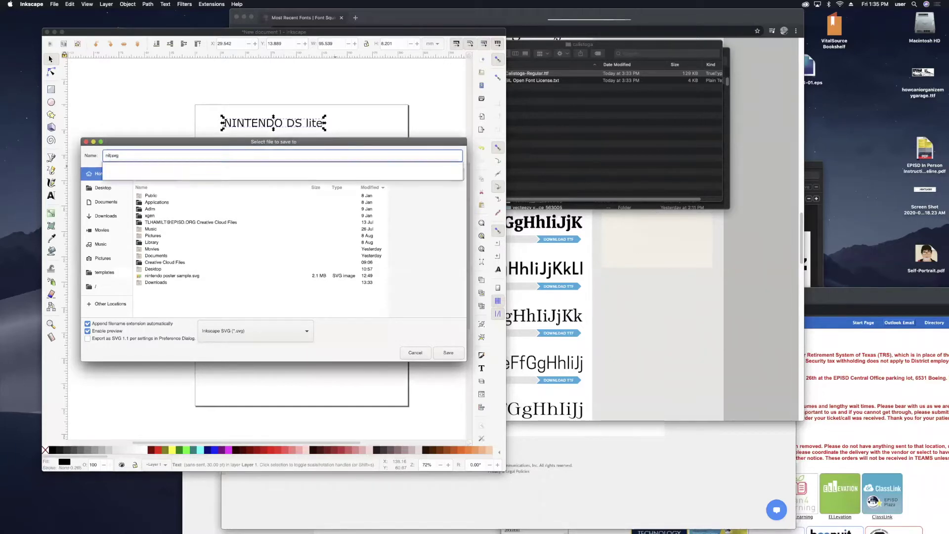
key(BackSpace)
key(BackSpace)
key(BackSpace)
key(BackSpace)
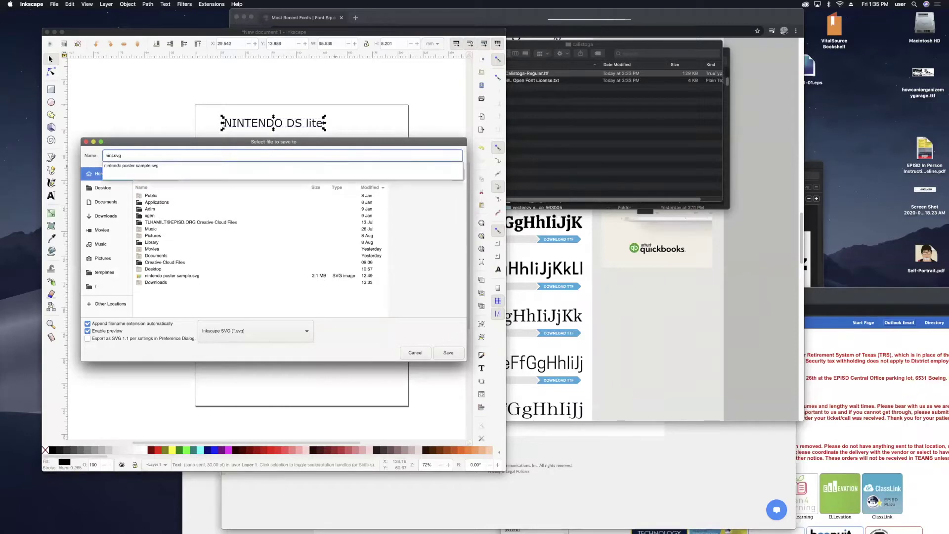
text(int)
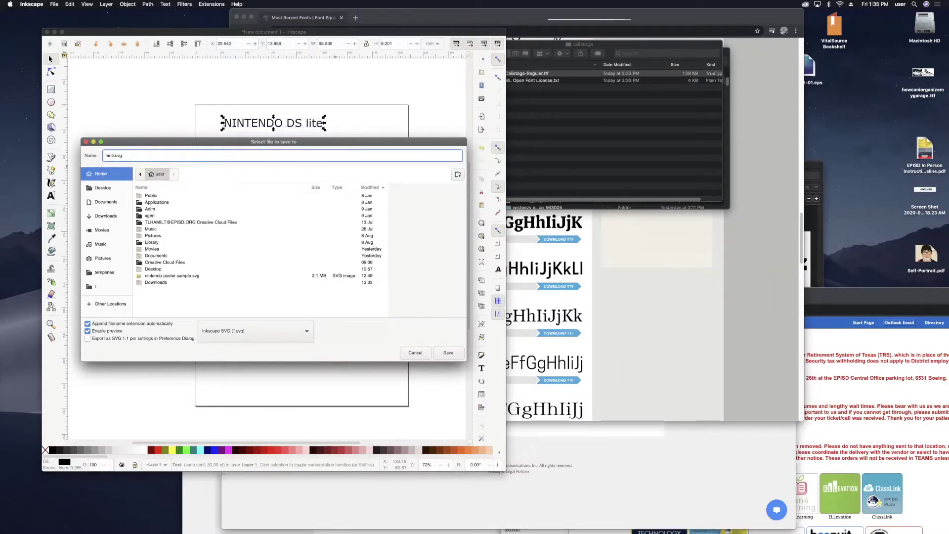
text(endo_v54)
click(450, 354)
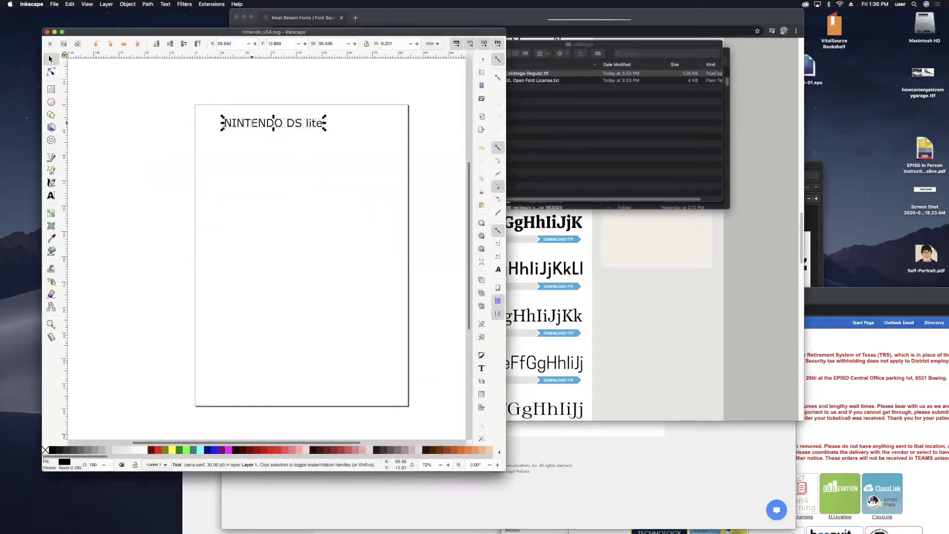
double_click(251, 124)
triple_click(252, 123)
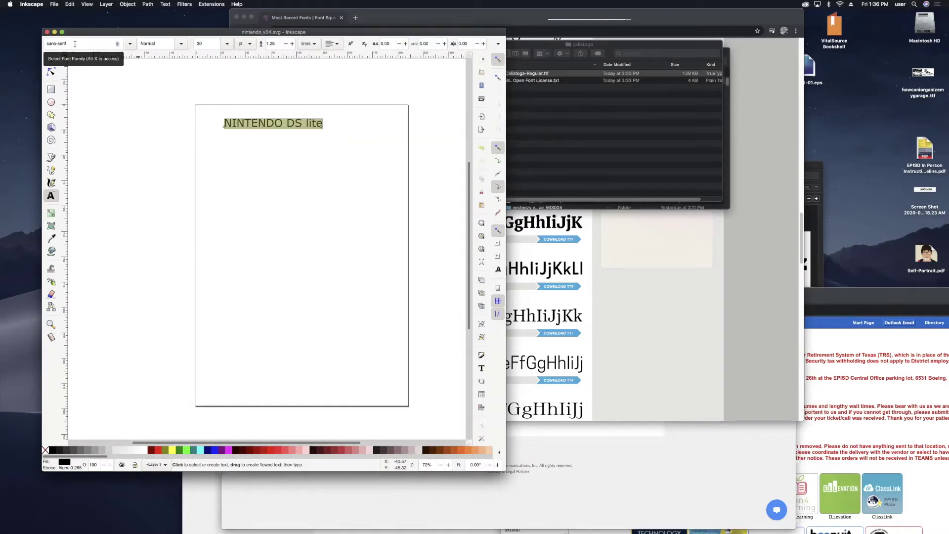
click(50, 59)
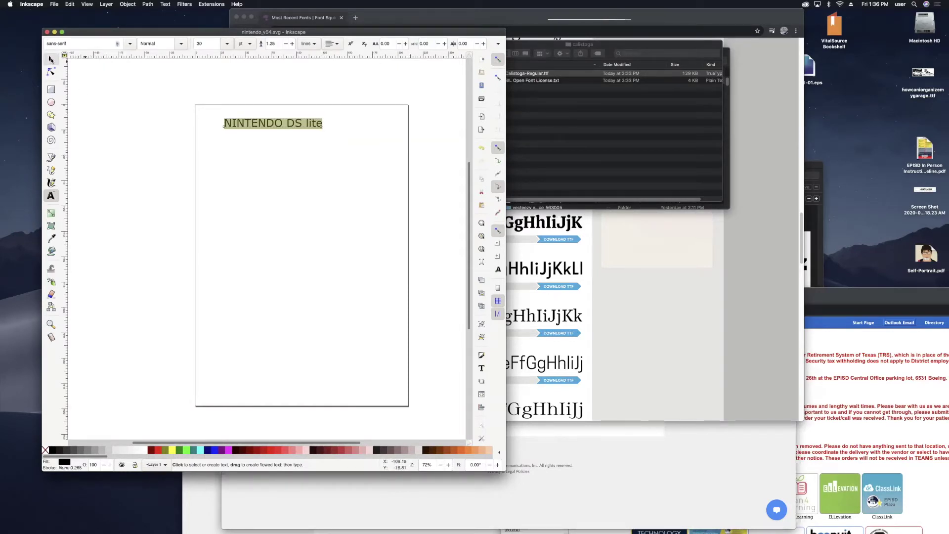
click(251, 131)
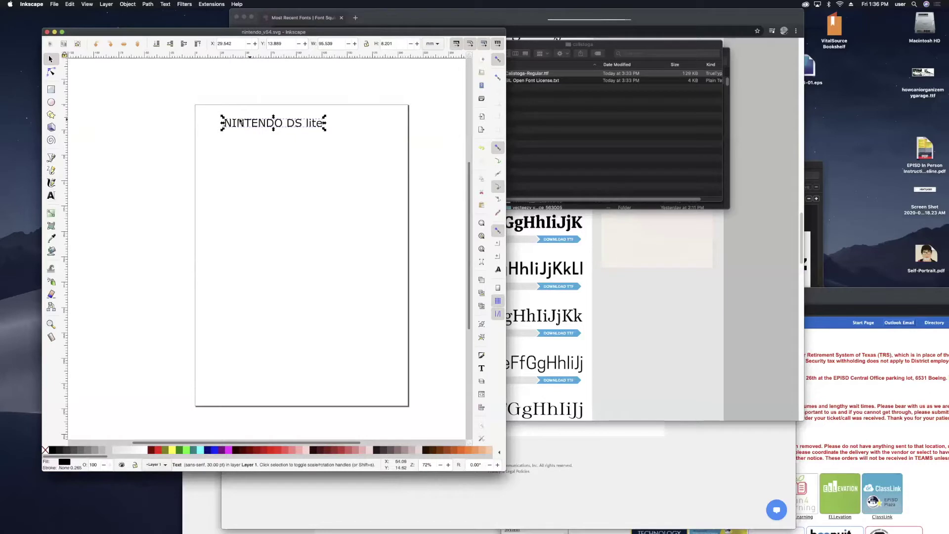
click(243, 124)
key(t)
click(242, 123)
key(ctrl+a)
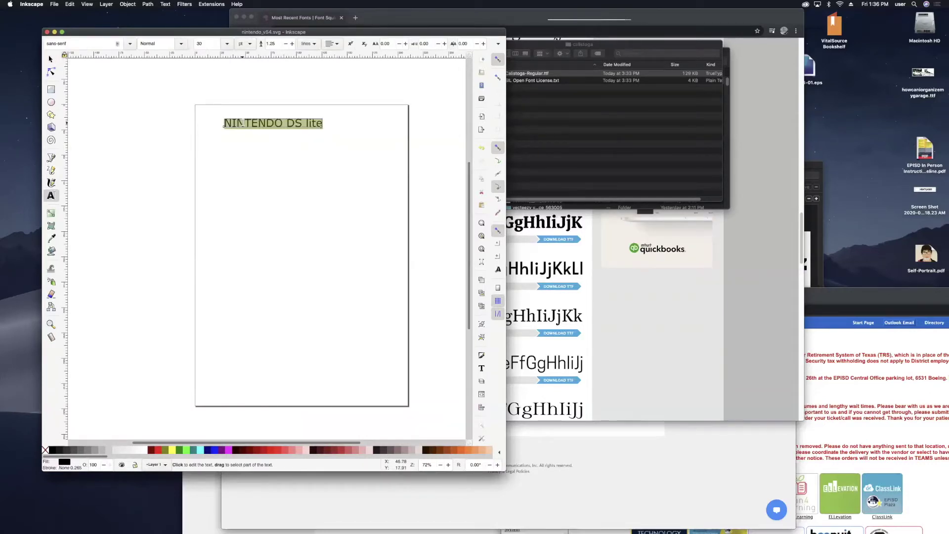
triple_click(79, 43)
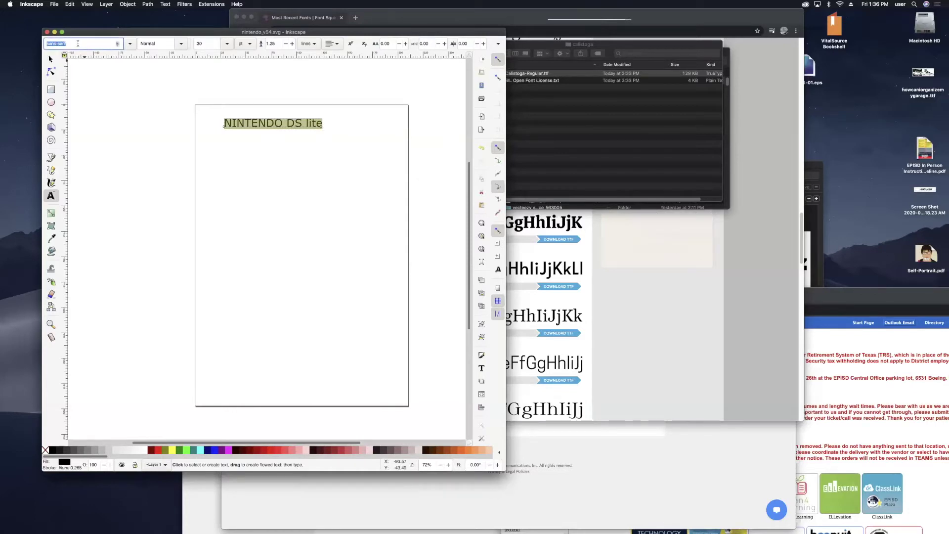
text(cast)
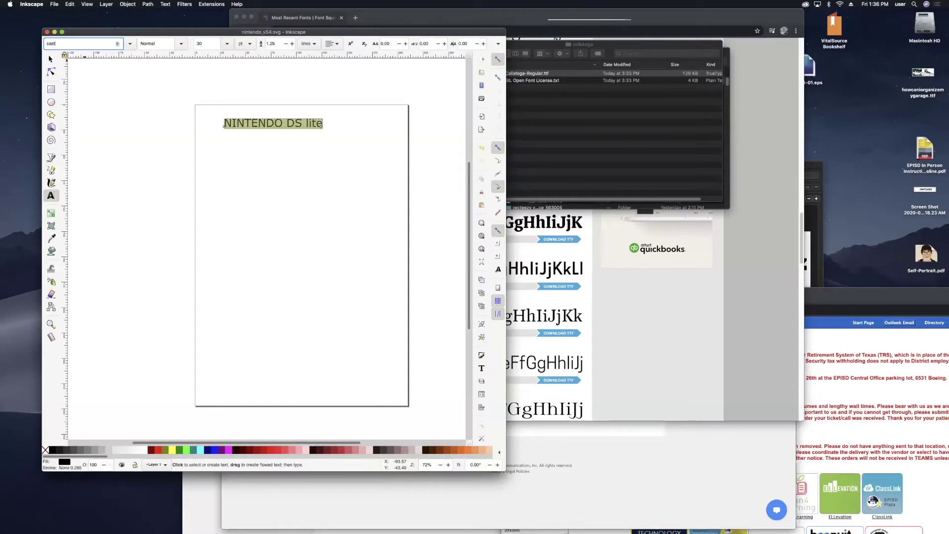
click(650, 356)
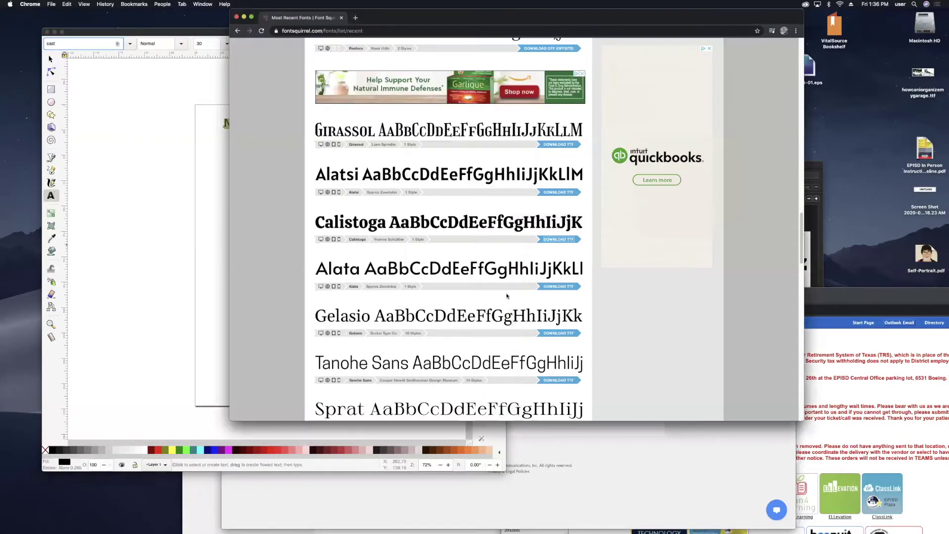
click(70, 43)
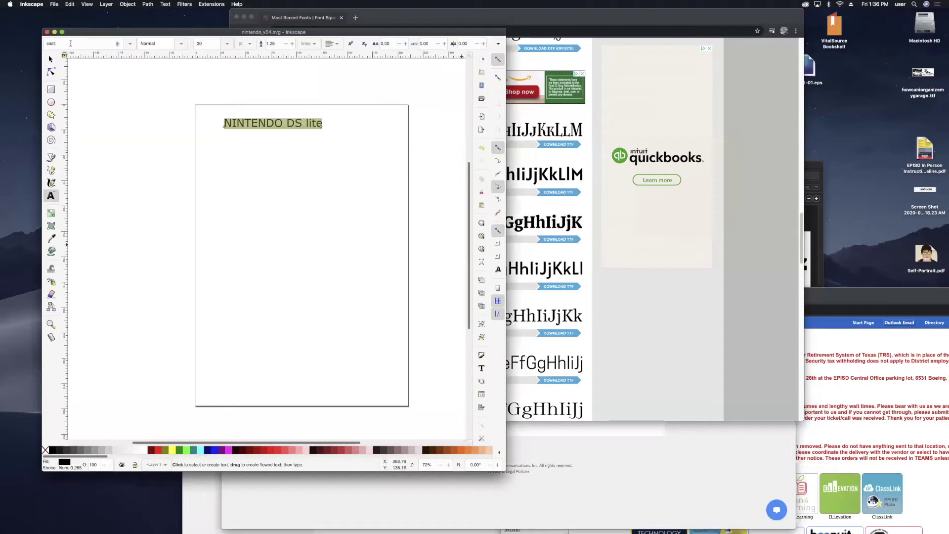
text(li)
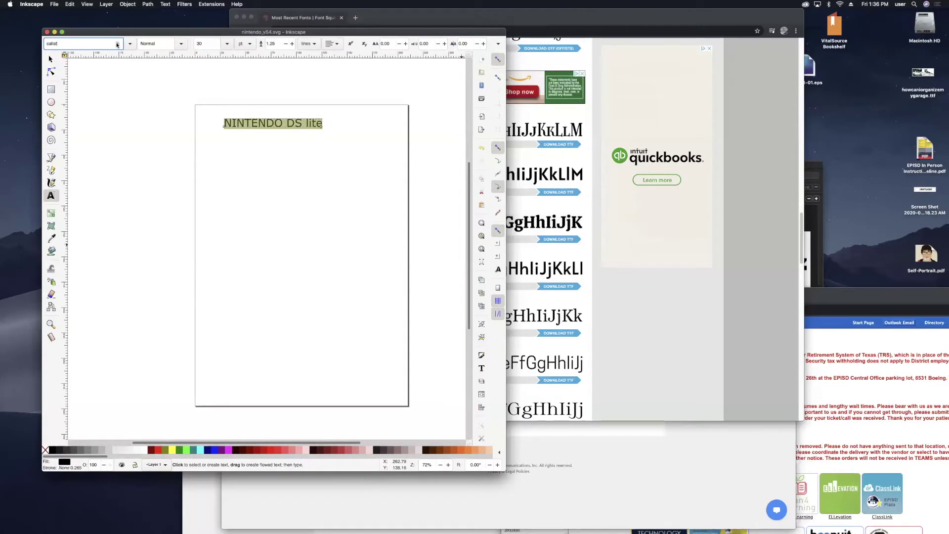
click(117, 44)
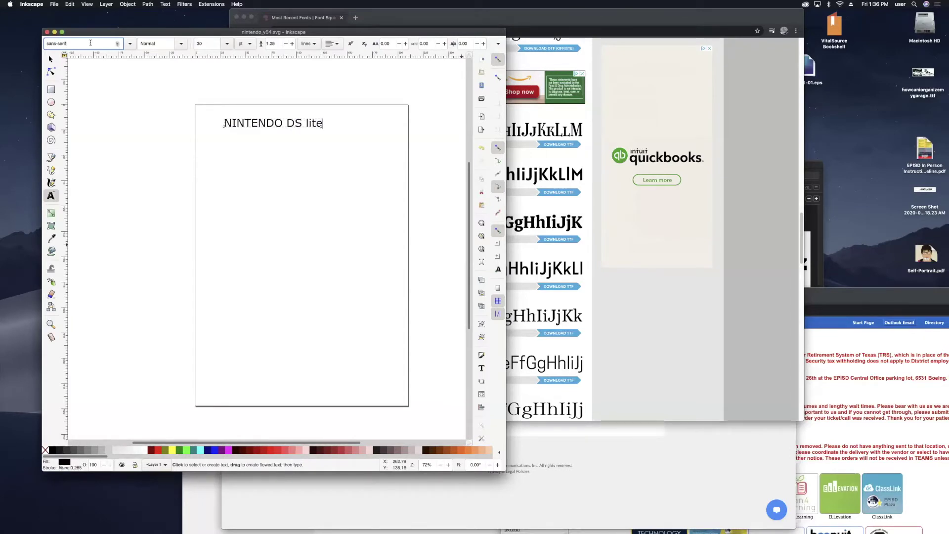
click(130, 44)
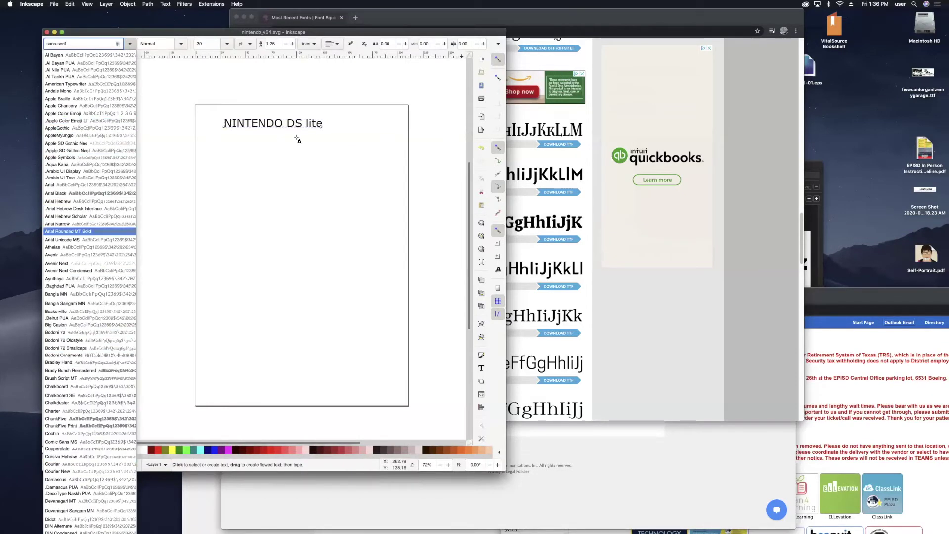
Step: Close the font list, quit Inkscape so the new font loads, and move the Font Squirrel window aside
click(208, 89)
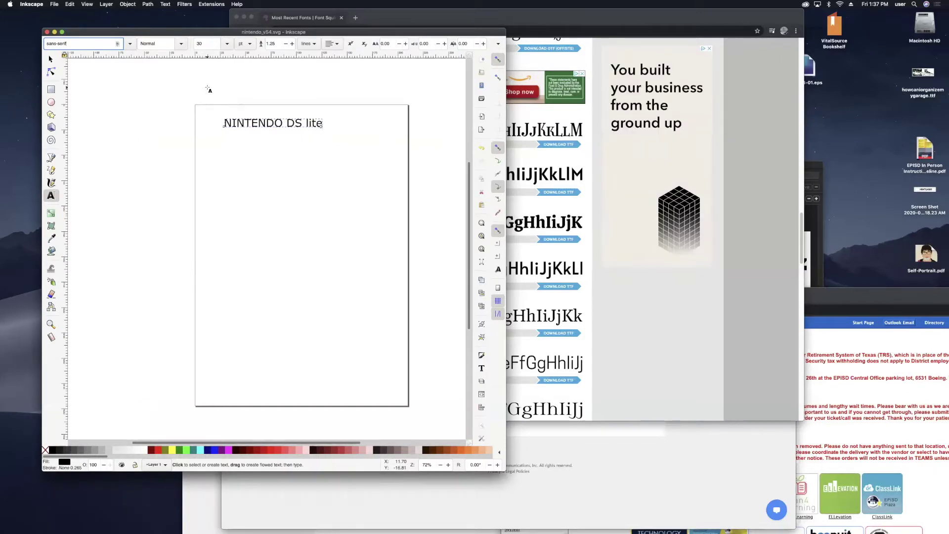
key(super+h)
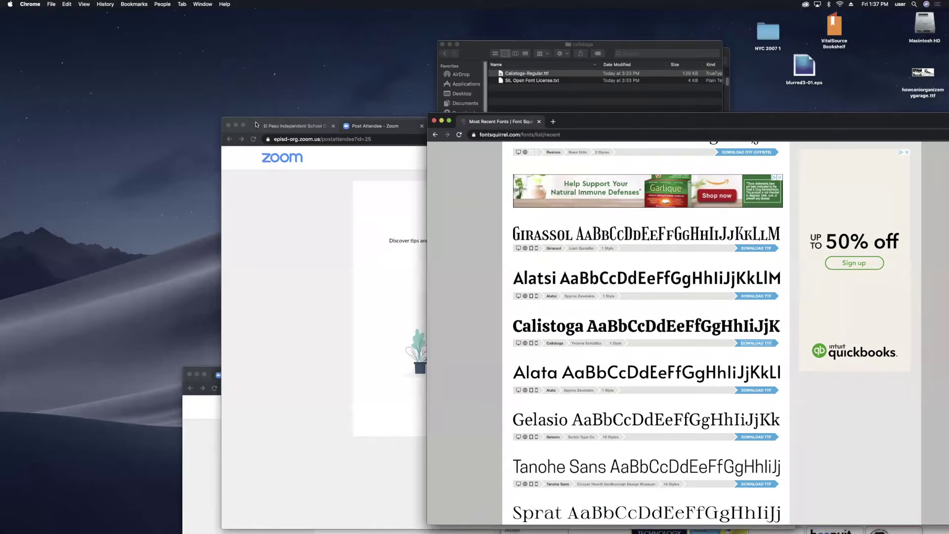
drag(248, 122, 489, 214)
Step: Relaunch Inkscape and zoom in on the blank page with the Zoom tool
drag(421, 140, 221, 115)
double_click(221, 116)
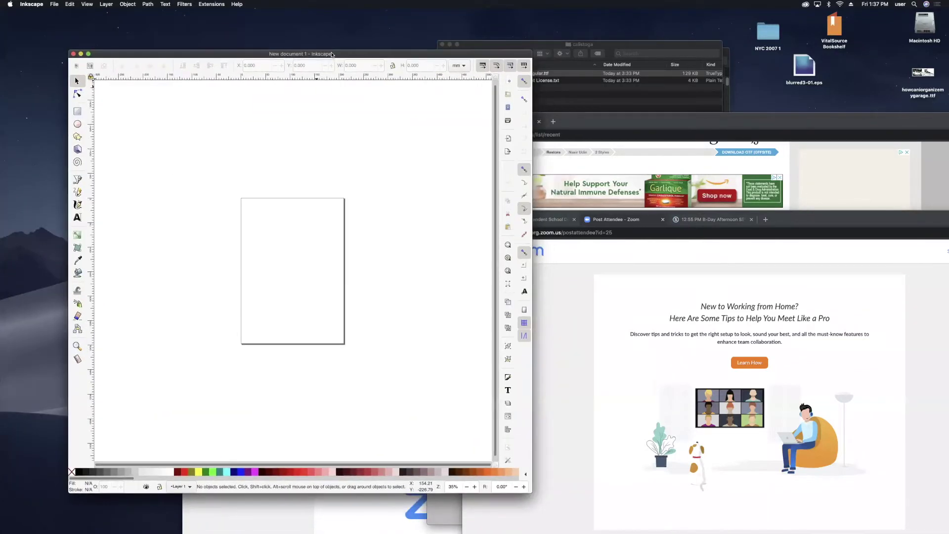
click(76, 346)
shift+click(308, 253)
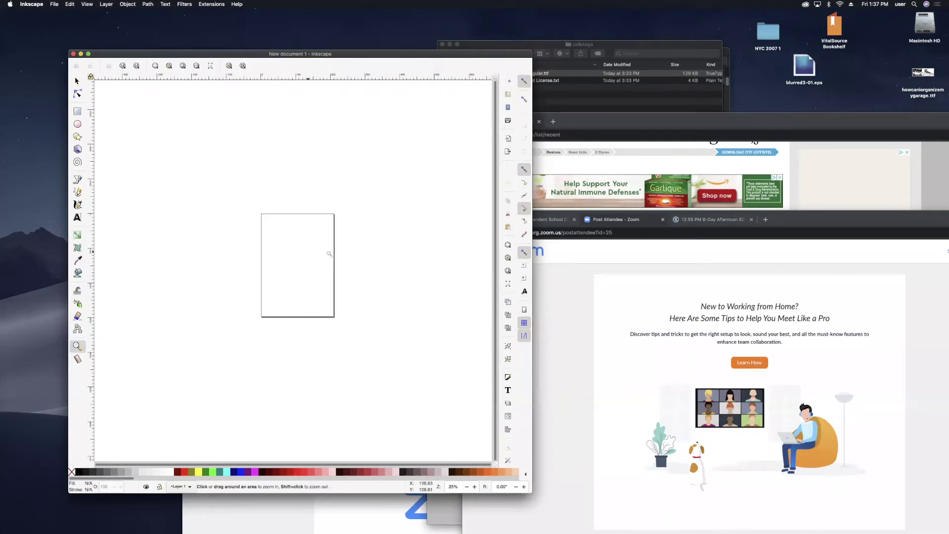
click(331, 253)
click(331, 253)
click(331, 253)
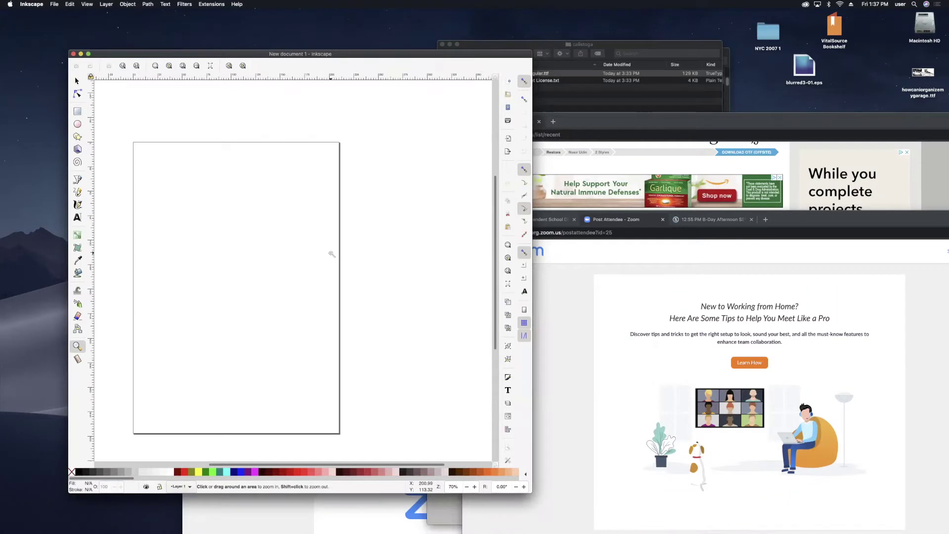
Step: Zoom closely into a small page area, then back out until the whole page shows
scroll(322, 254, right, 1)
drag(291, 258, 318, 242)
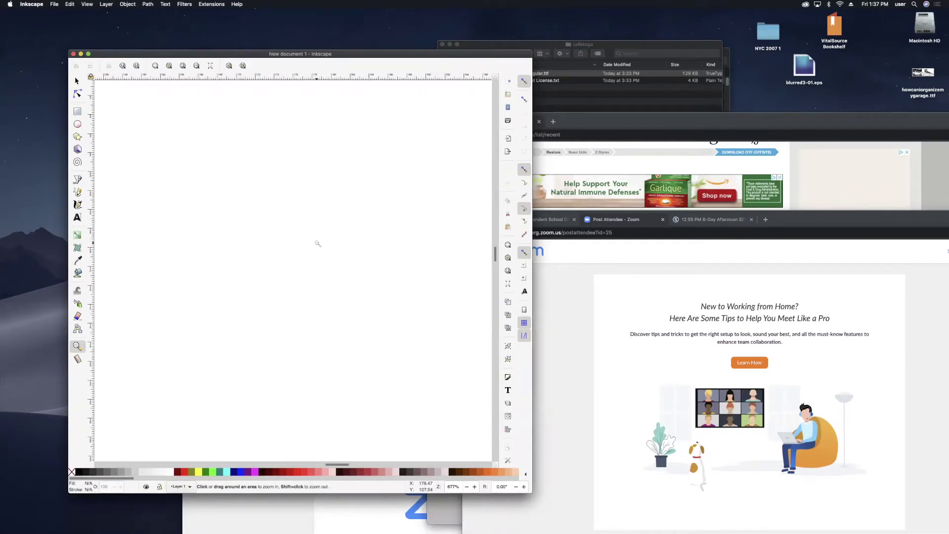
shift+click(318, 244)
shift+click(318, 243)
shift+click(318, 243)
shift+click(318, 244)
shift+click(318, 244)
shift+click(318, 244)
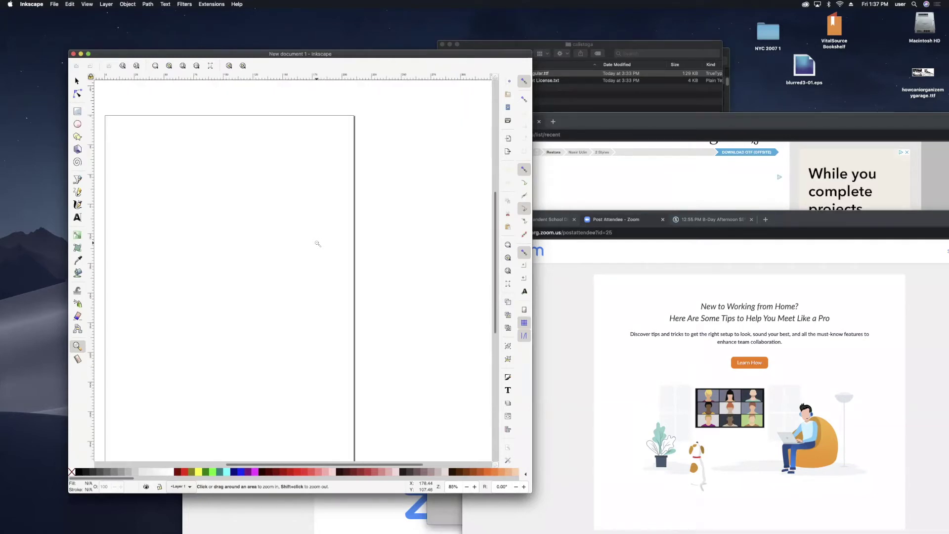
drag(192, 54, 183, 46)
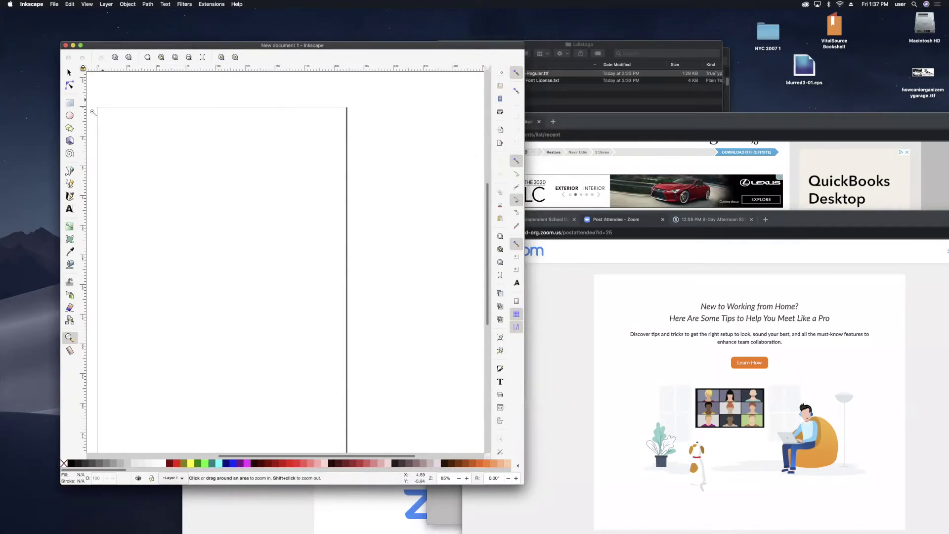
click(56, 4)
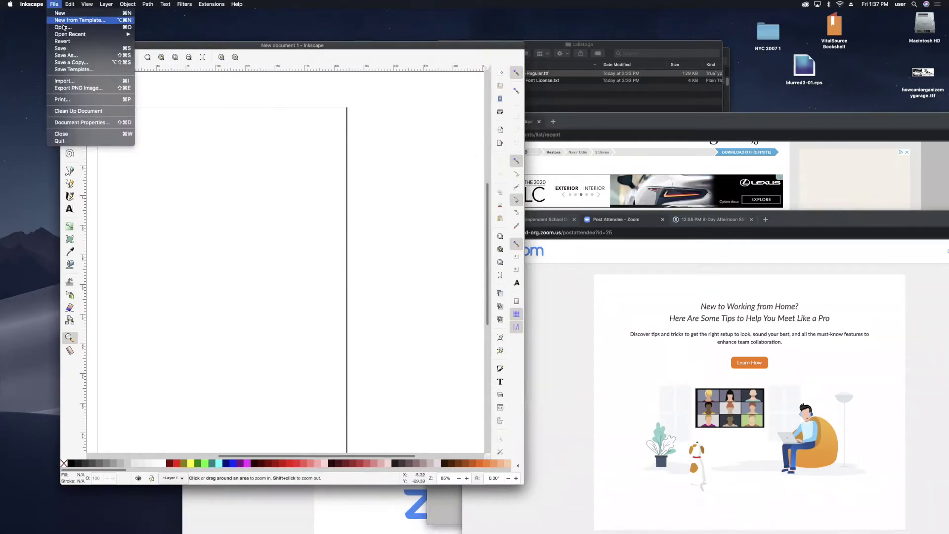
Step: Reopen nintendo_v54.svg from recent files and place the Text tool in the NINTENDO DS lite title
mouse_move(123, 34)
click(172, 36)
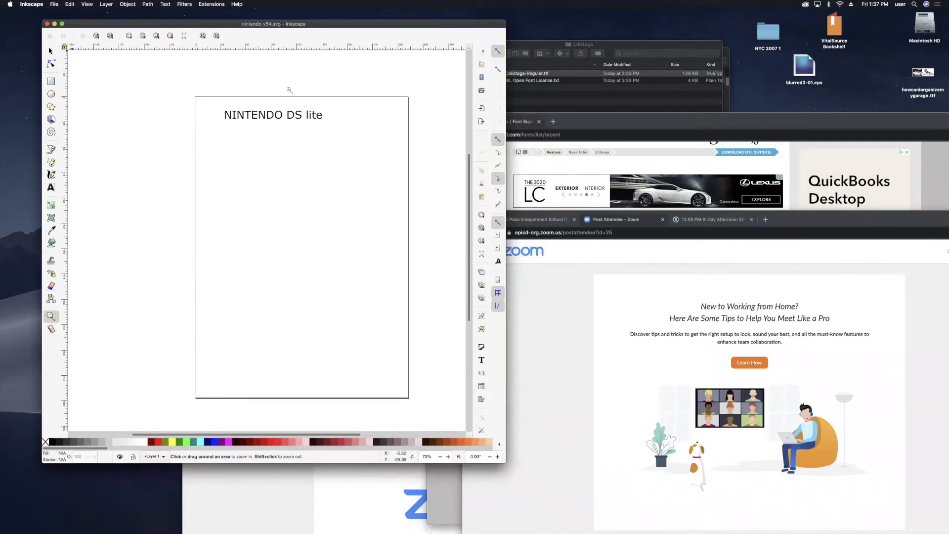
click(50, 53)
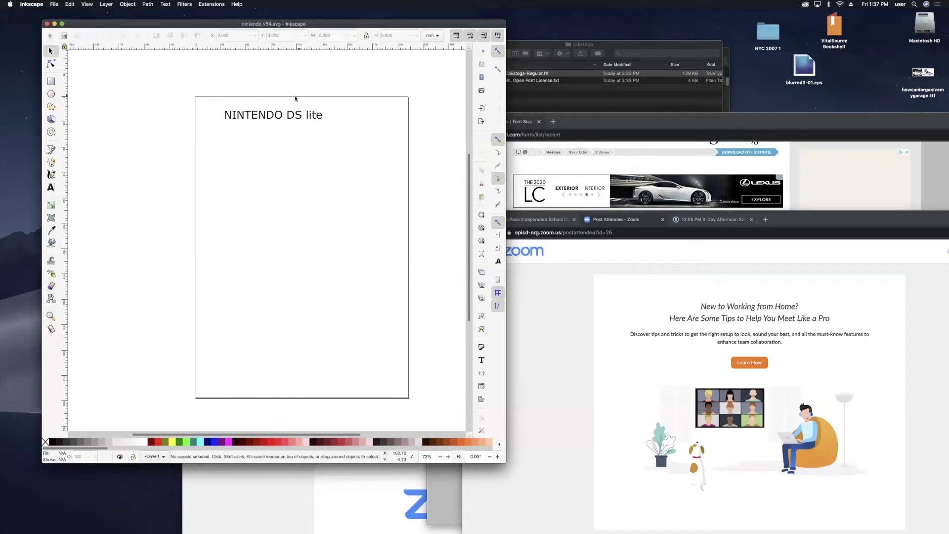
key(t)
click(283, 114)
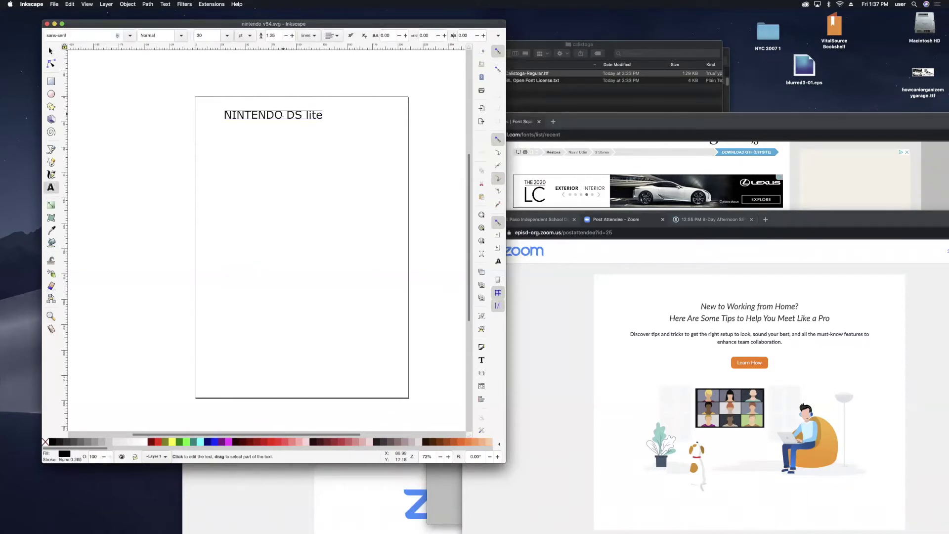
Step: Select all of the NINTENDO DS lite text and apply the Calistoga font at size 144
double_click(293, 115)
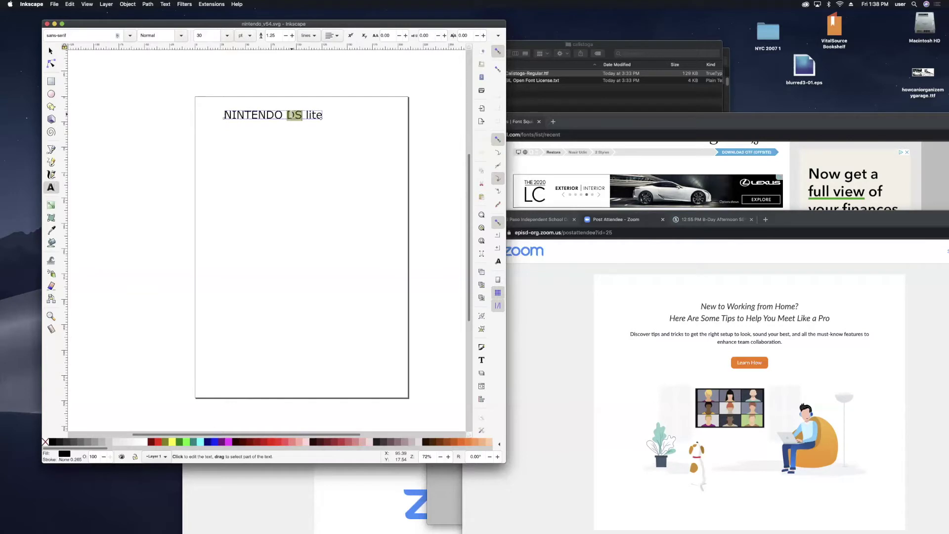
click(295, 115)
triple_click(226, 112)
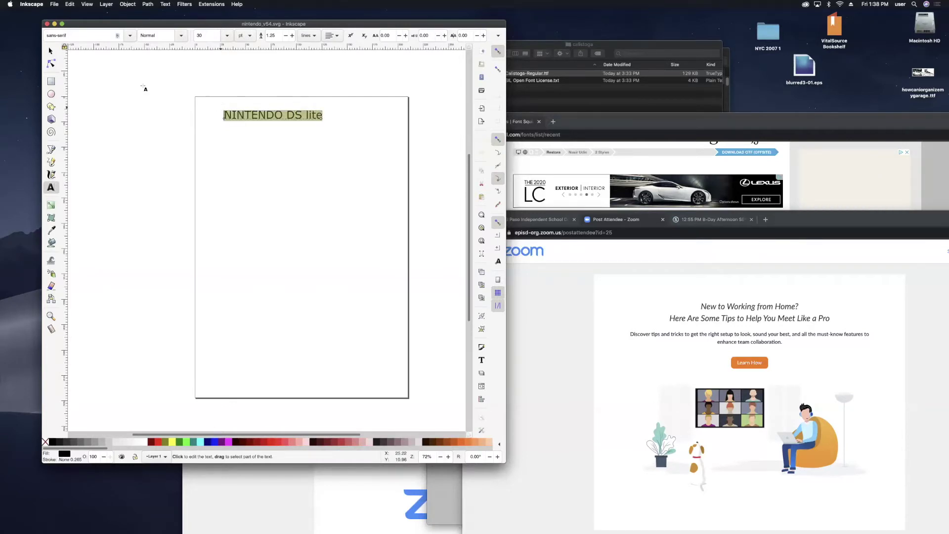
click(63, 35)
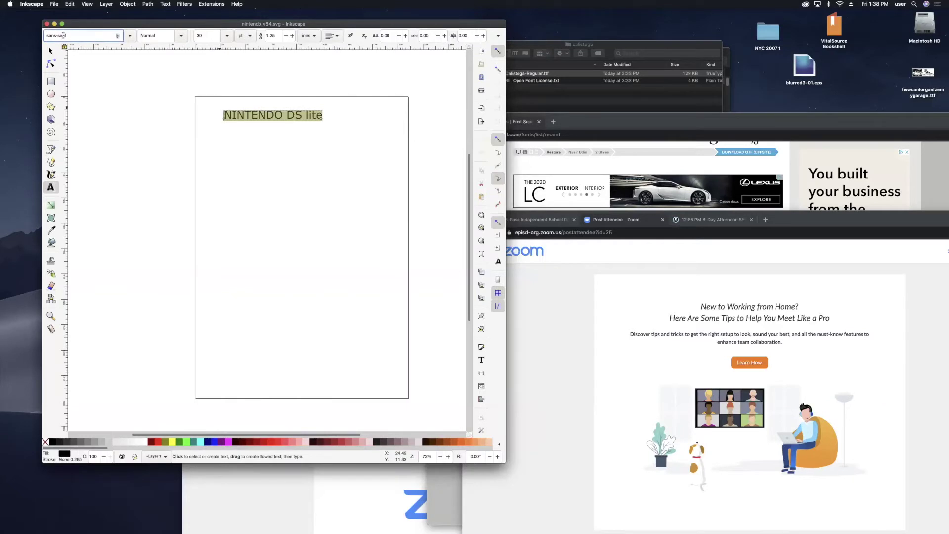
text(cali)
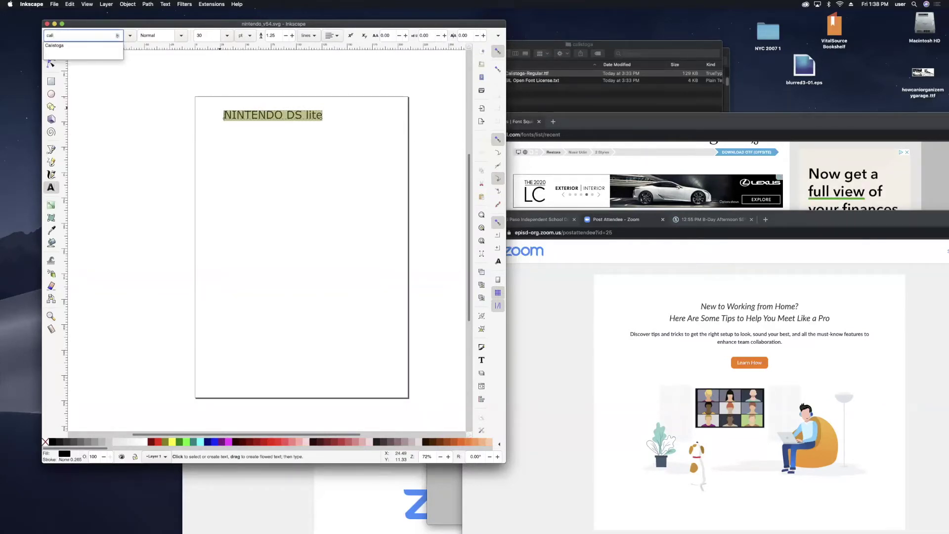
click(62, 48)
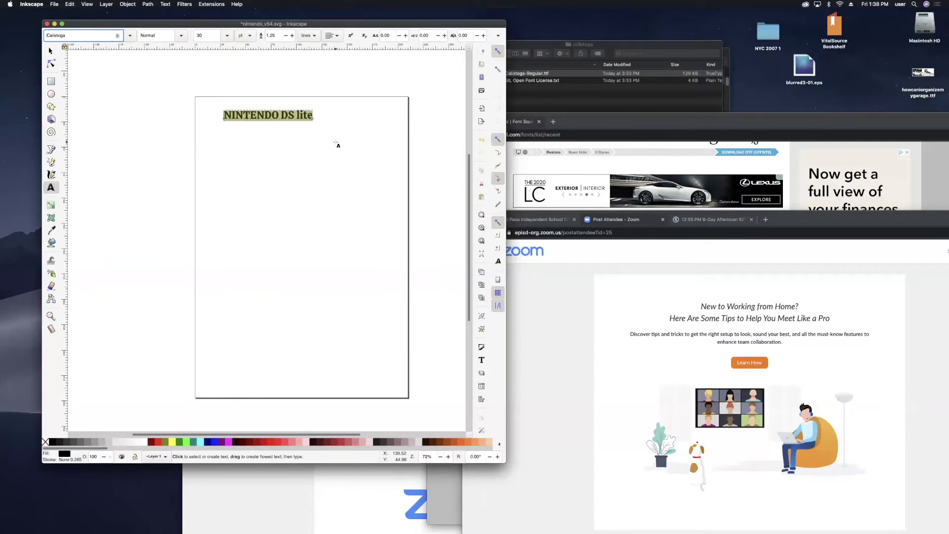
click(227, 36)
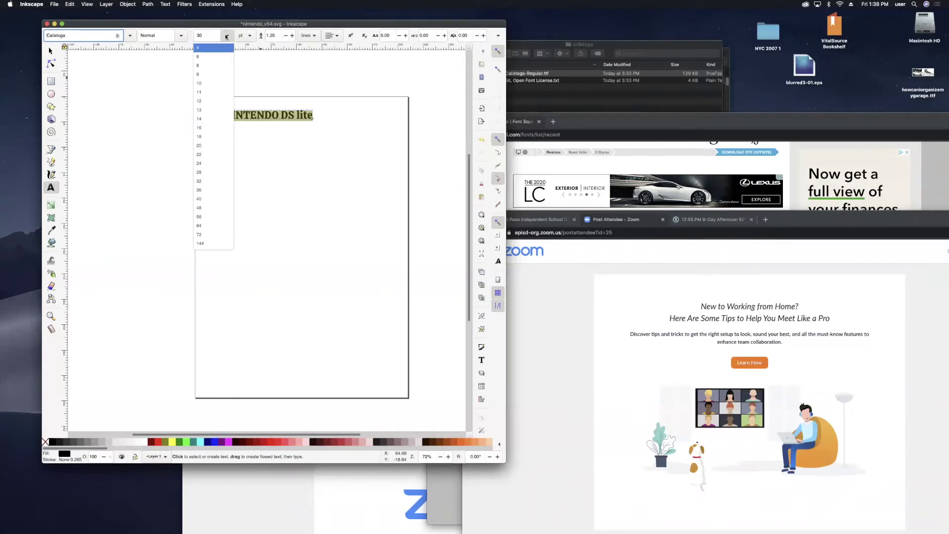
click(219, 243)
click(50, 51)
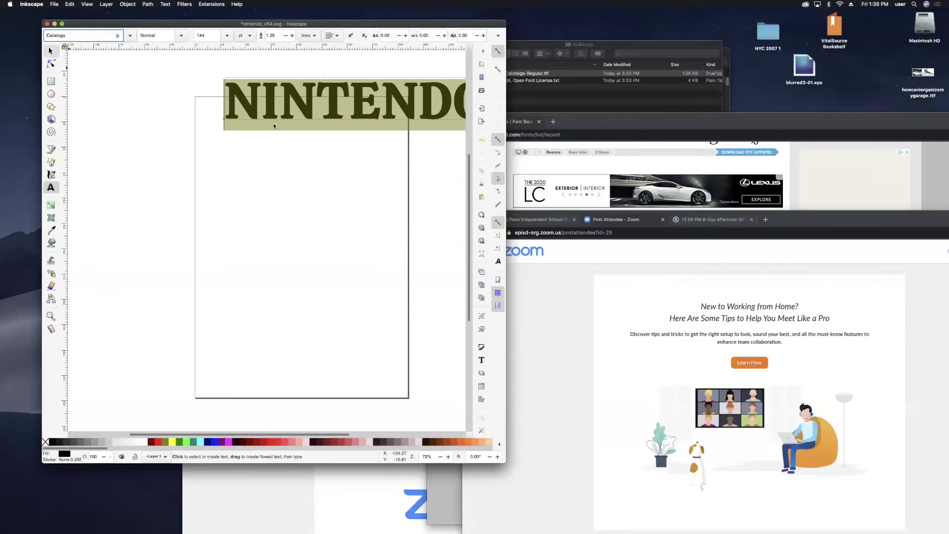
Step: Nudge the NINTENDO title toward the top-left and browse the Text and Help menus
drag(333, 126, 319, 132)
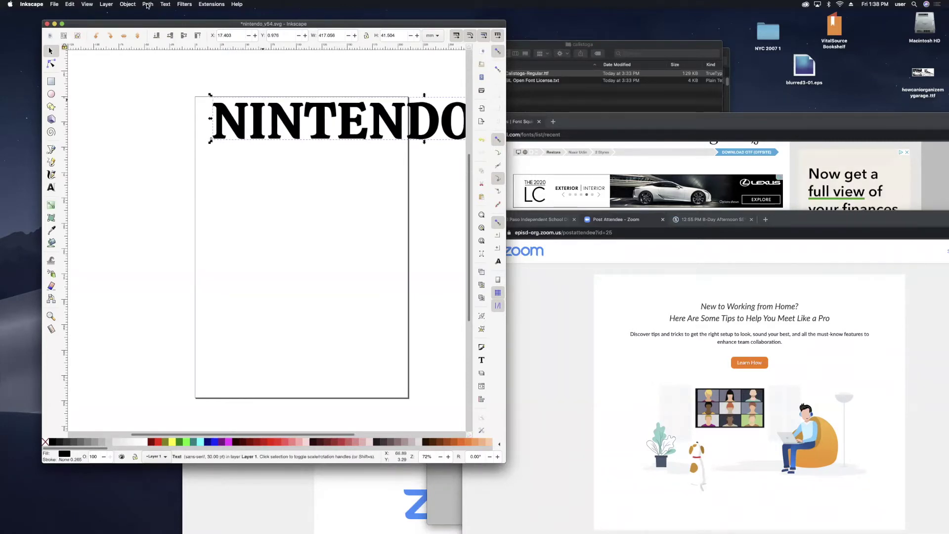
click(166, 4)
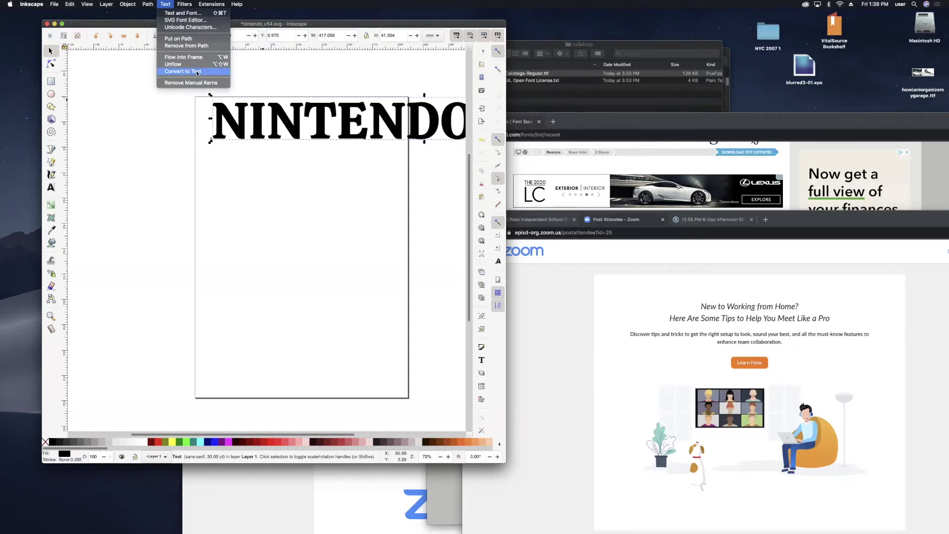
mouse_move(154, 4)
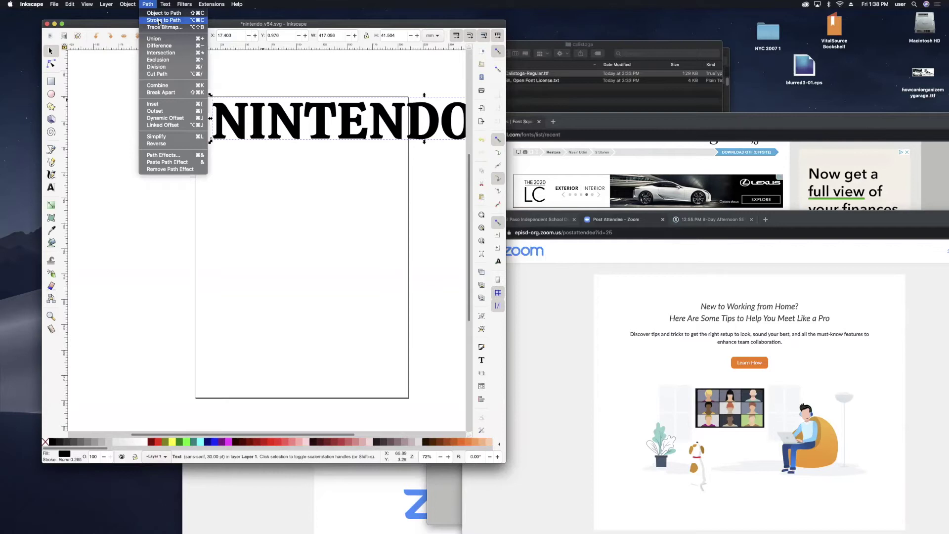
mouse_move(205, 4)
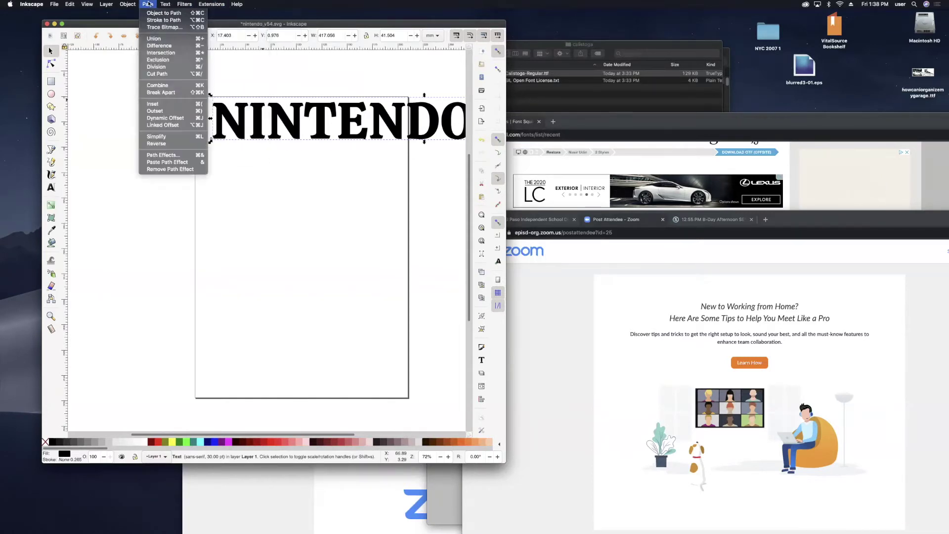
click(237, 4)
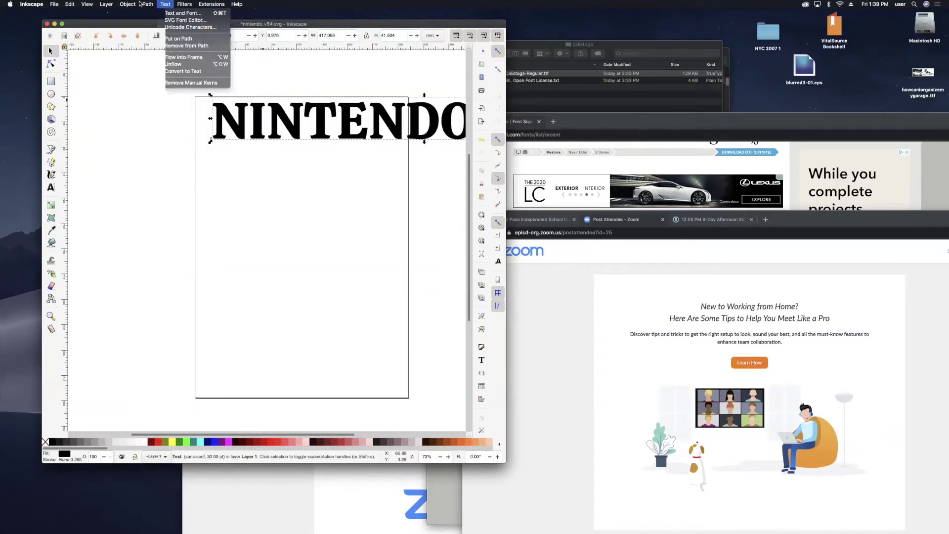
mouse_move(127, 4)
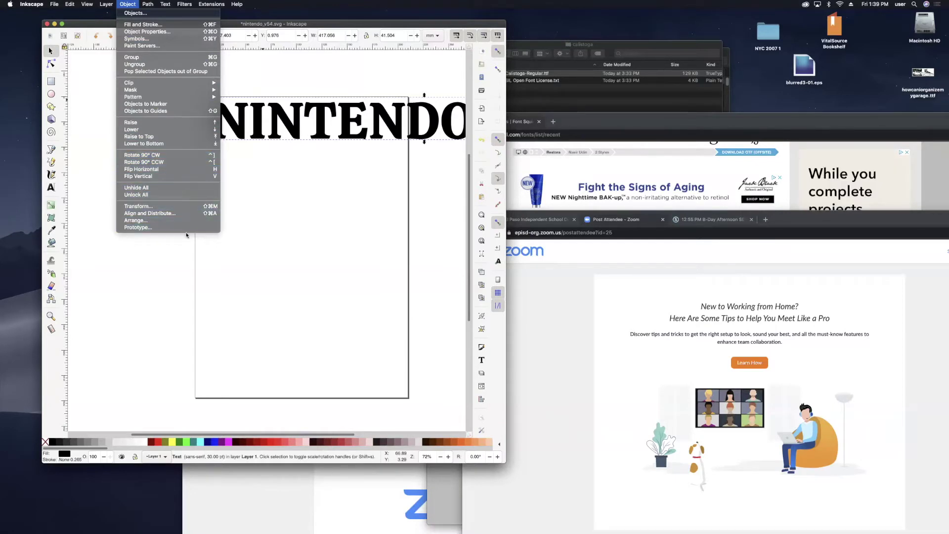
Step: Open and close the Transform dialog, then drag the NINTENDO text left to the page edge
click(174, 206)
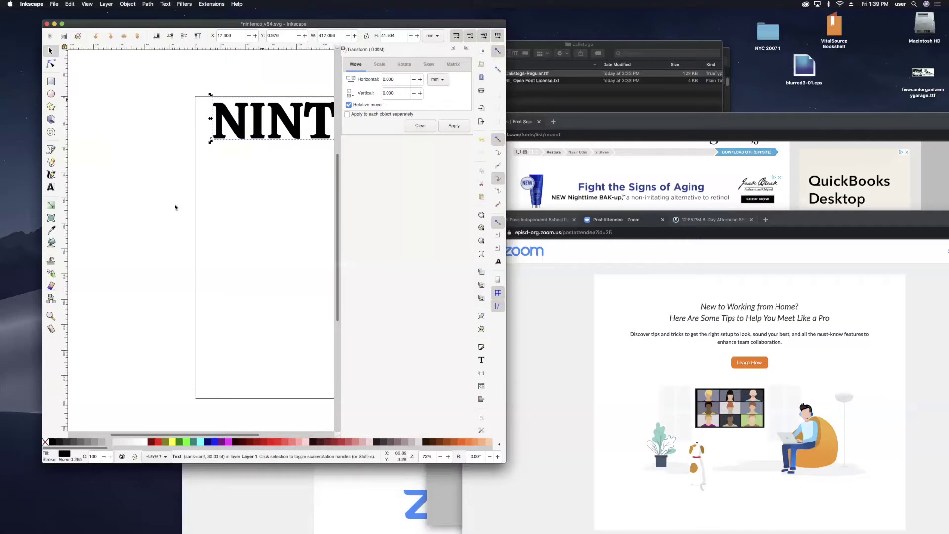
click(264, 197)
click(466, 49)
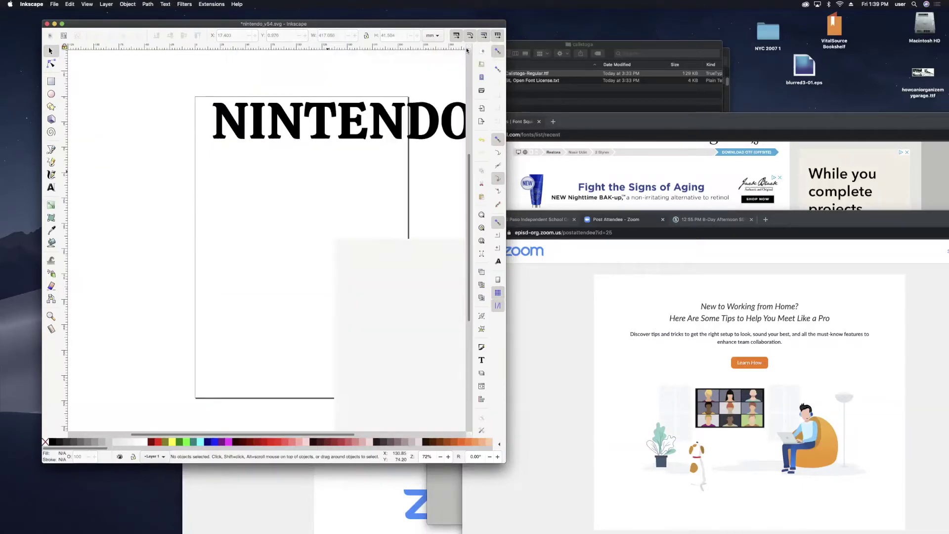
click(287, 107)
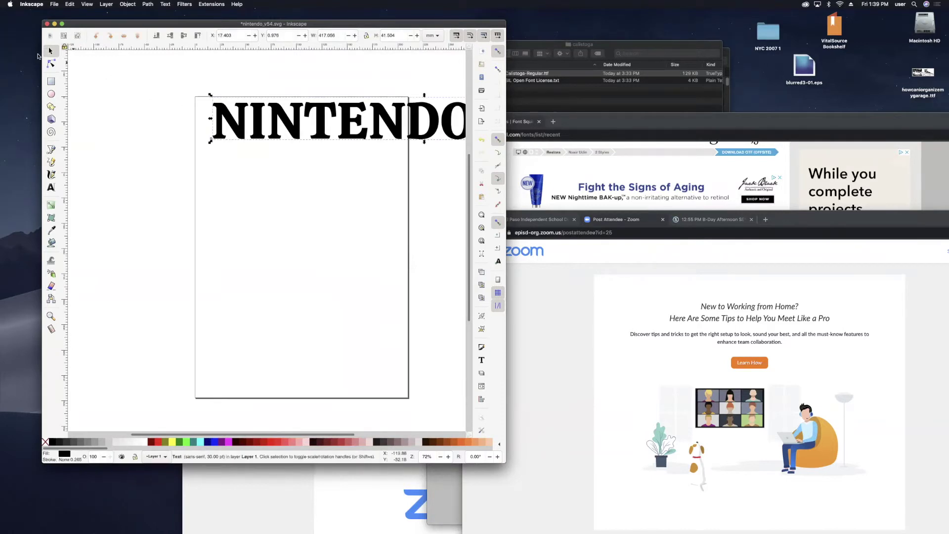
drag(295, 136, 277, 145)
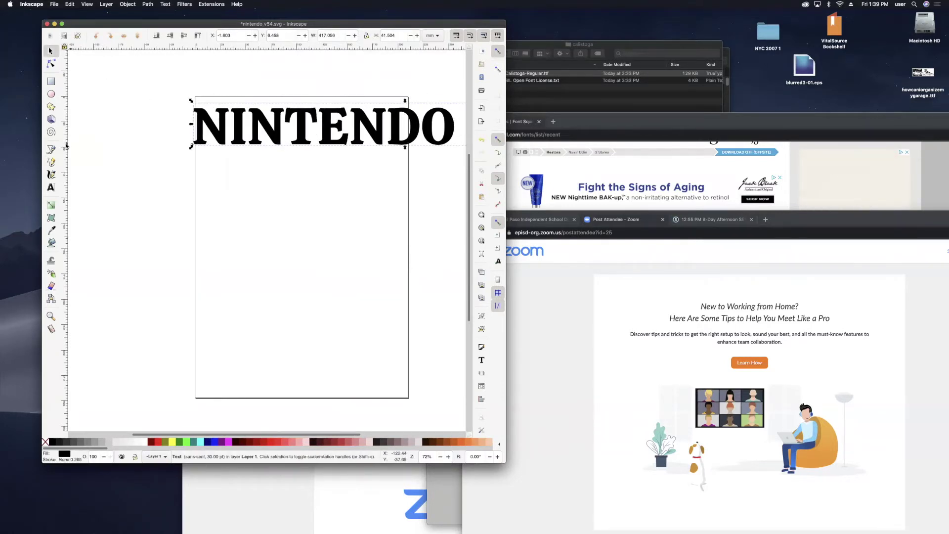
Step: Change the title's font size to 48, then to 64 pt
click(51, 188)
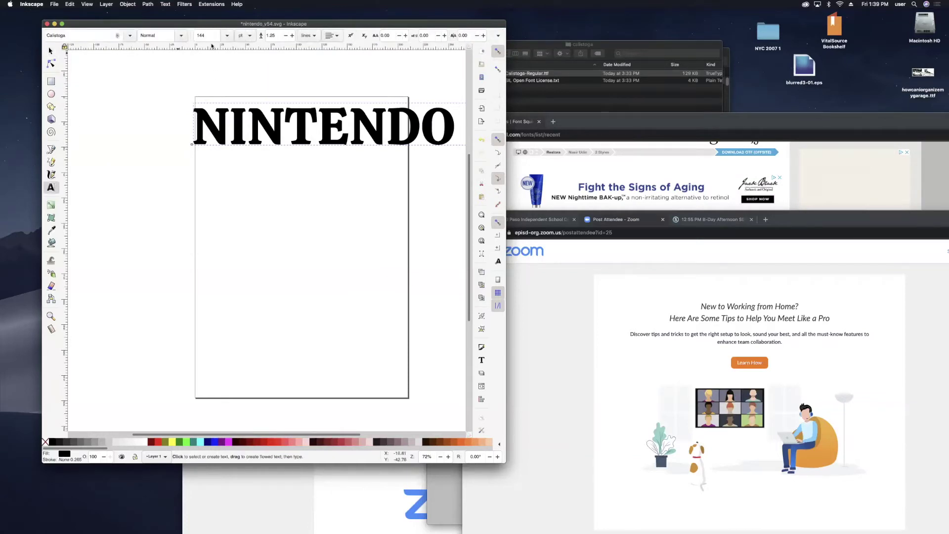
click(225, 36)
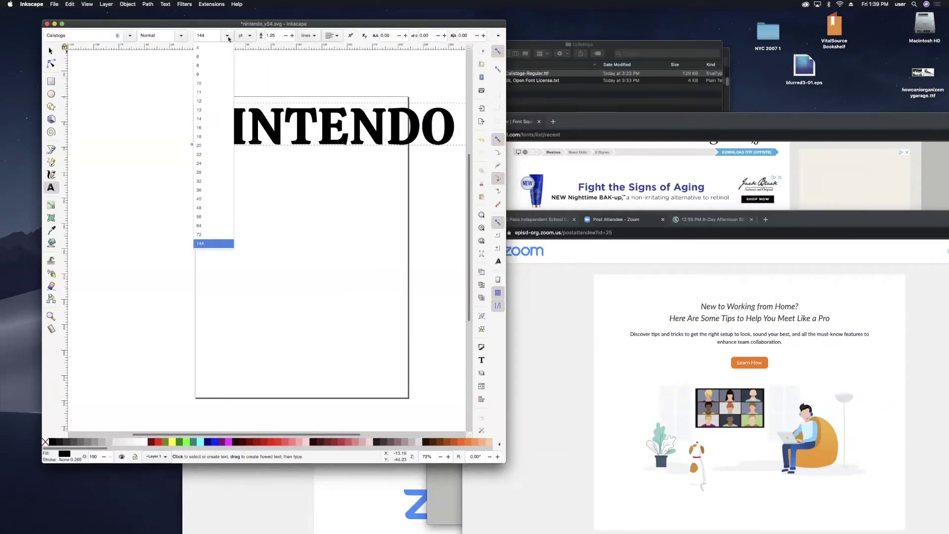
click(209, 210)
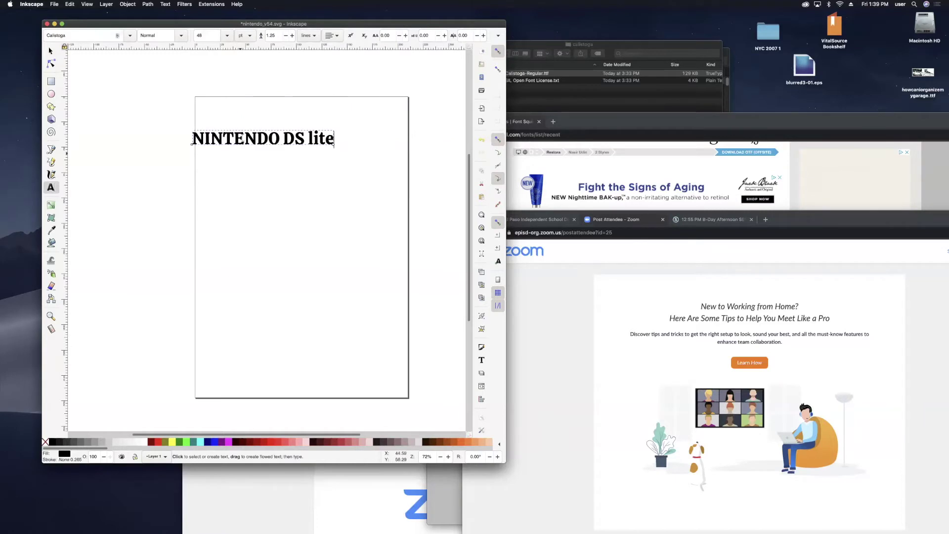
click(227, 36)
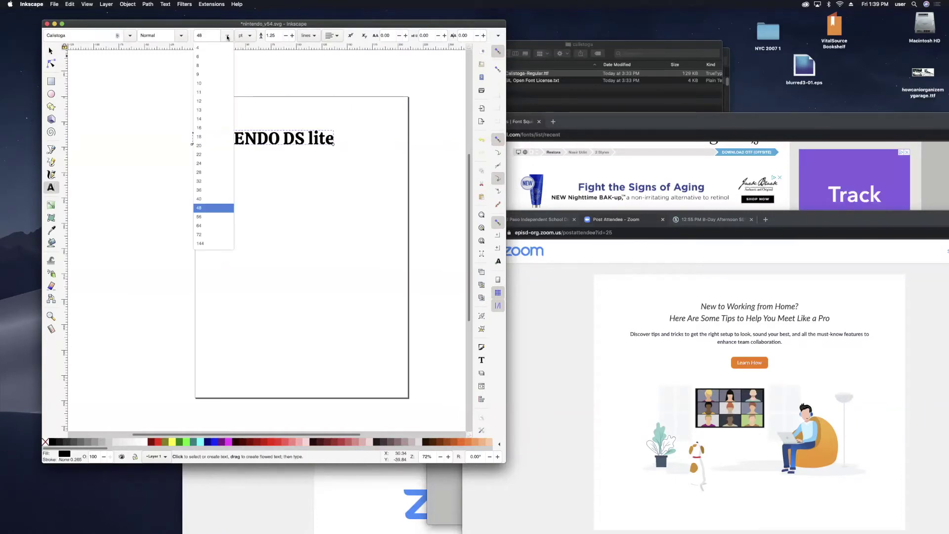
click(209, 224)
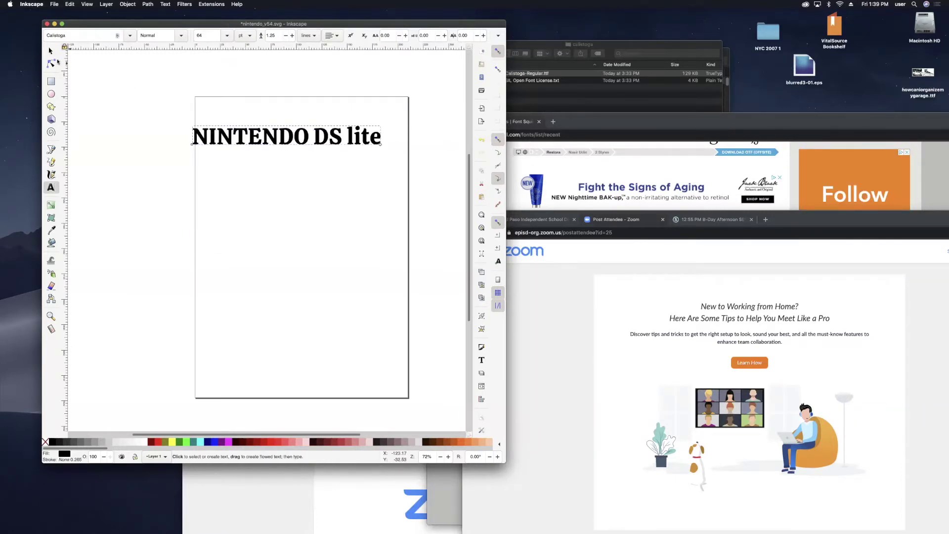
Step: Drag the title up and right to centre it along the page top, then deselect it
click(51, 51)
drag(270, 143, 284, 123)
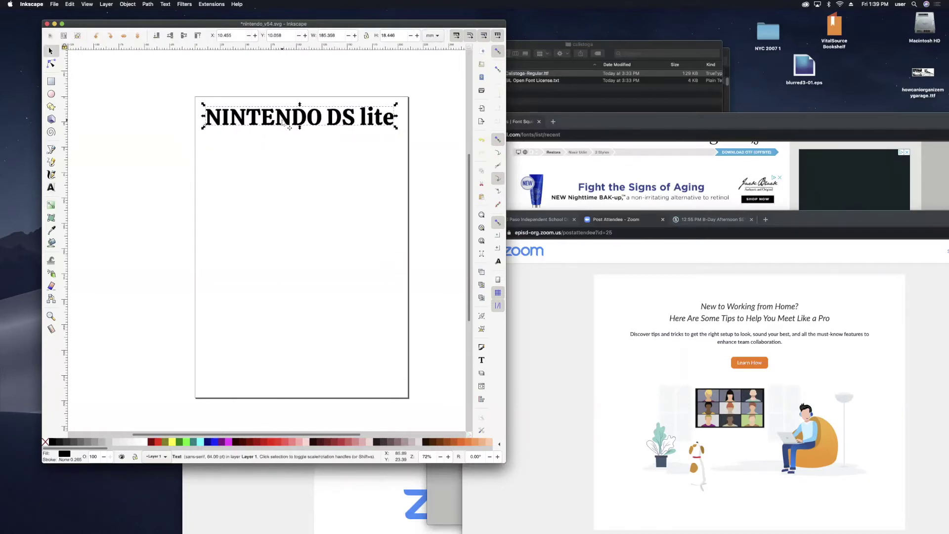
key(Escape)
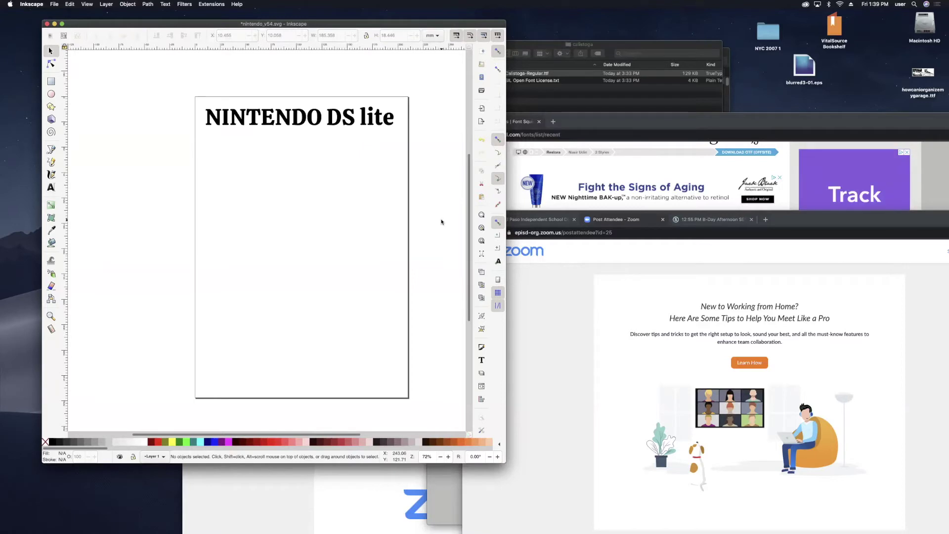
click(106, 4)
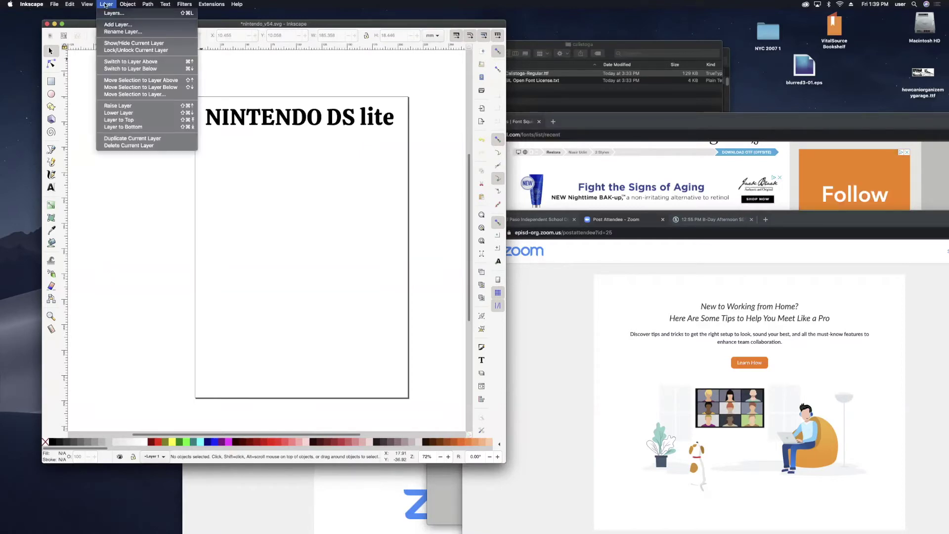
Step: Rename Layer 1 to 'text header', then move Zoom aside and raise the Font Squirrel window
click(113, 13)
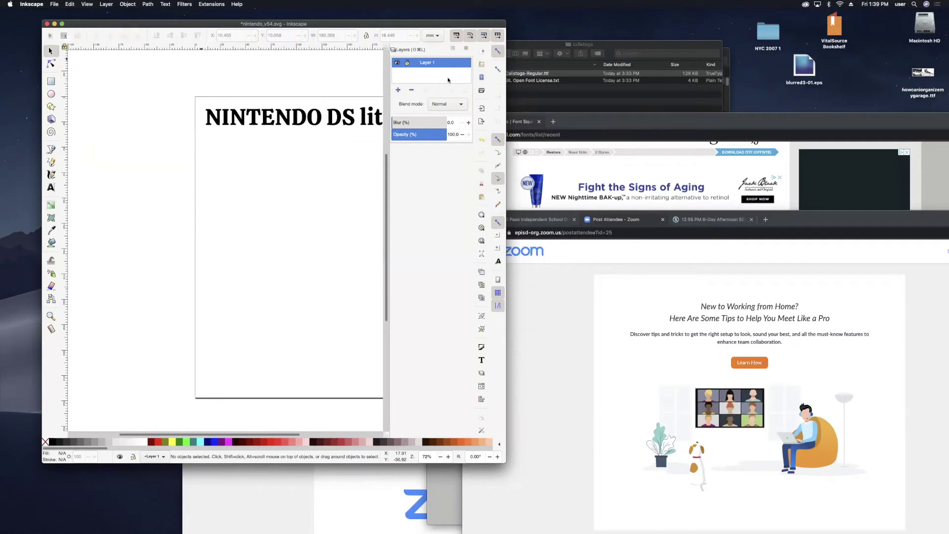
double_click(435, 64)
drag(435, 62, 408, 61)
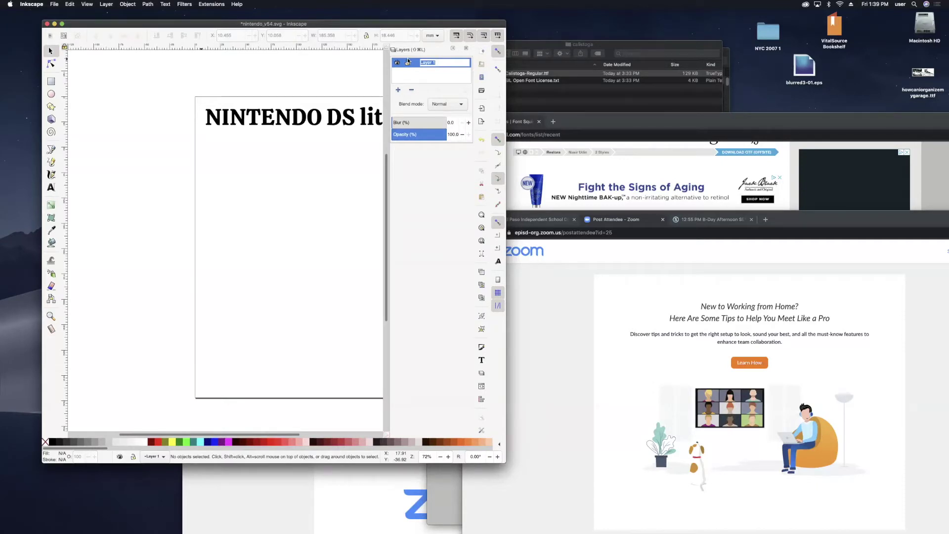
text(text header)
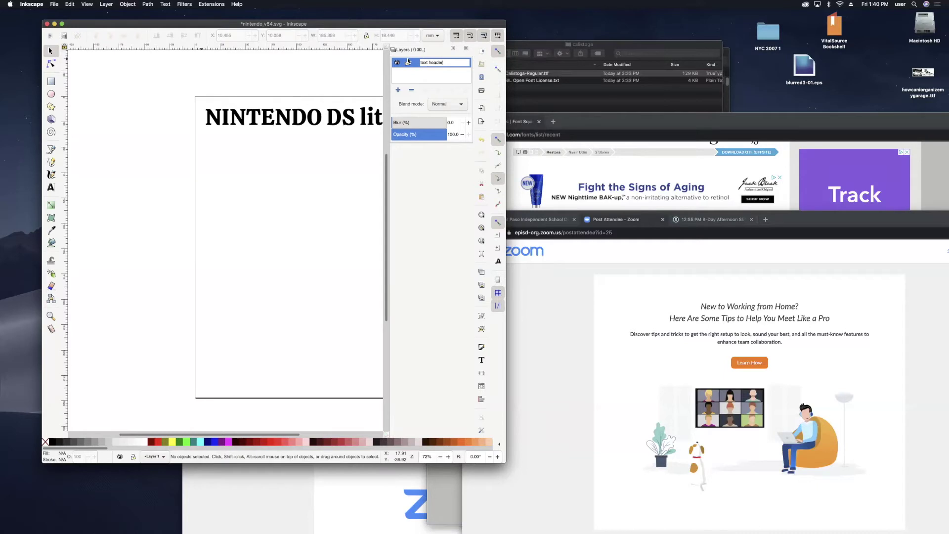
key(Return)
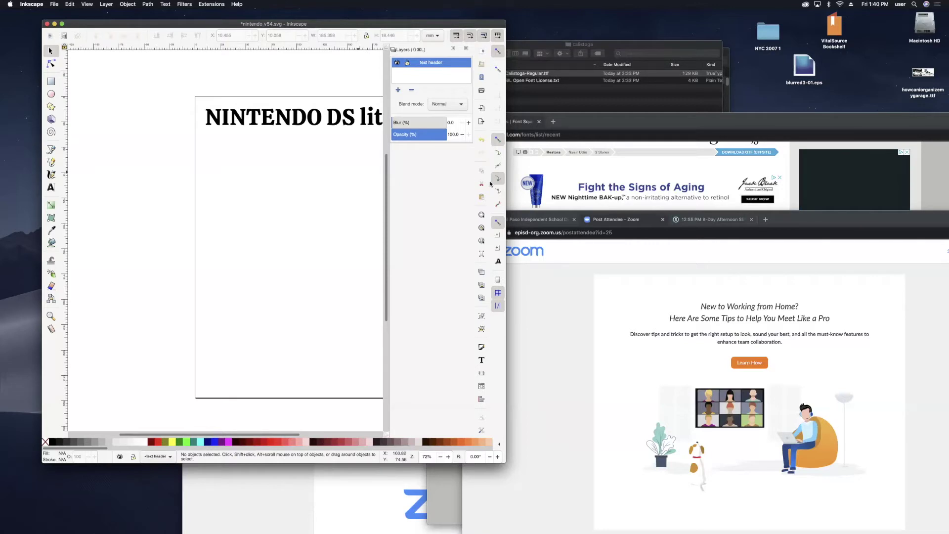
drag(787, 223, 626, 170)
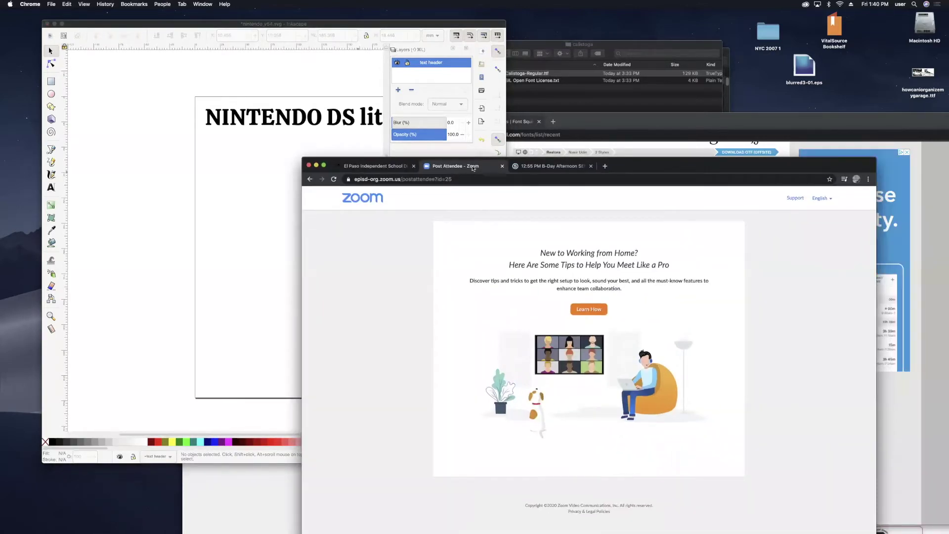
click(637, 124)
Step: Search Google for 'free vector images' from Chrome's address bar and move the window to the top
drag(637, 125, 566, 182)
click(522, 194)
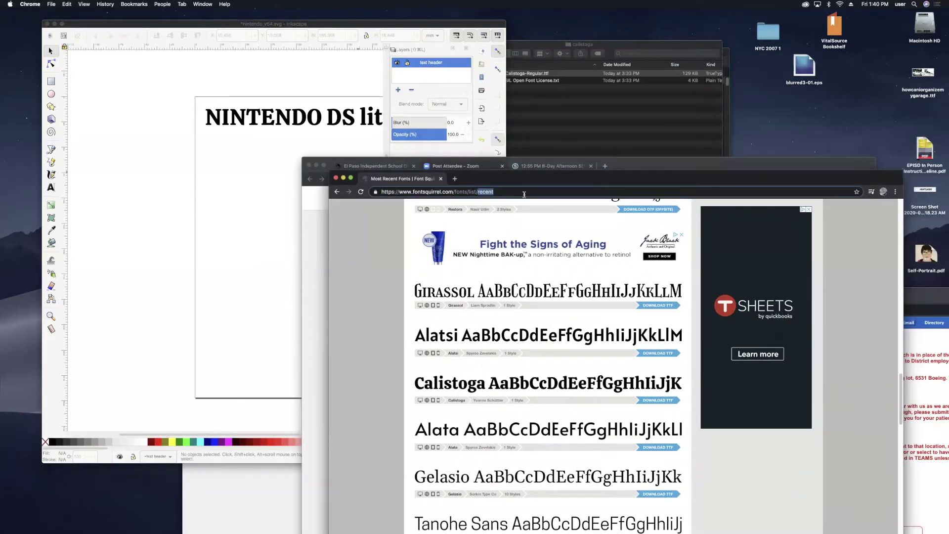
text(vecteezy)
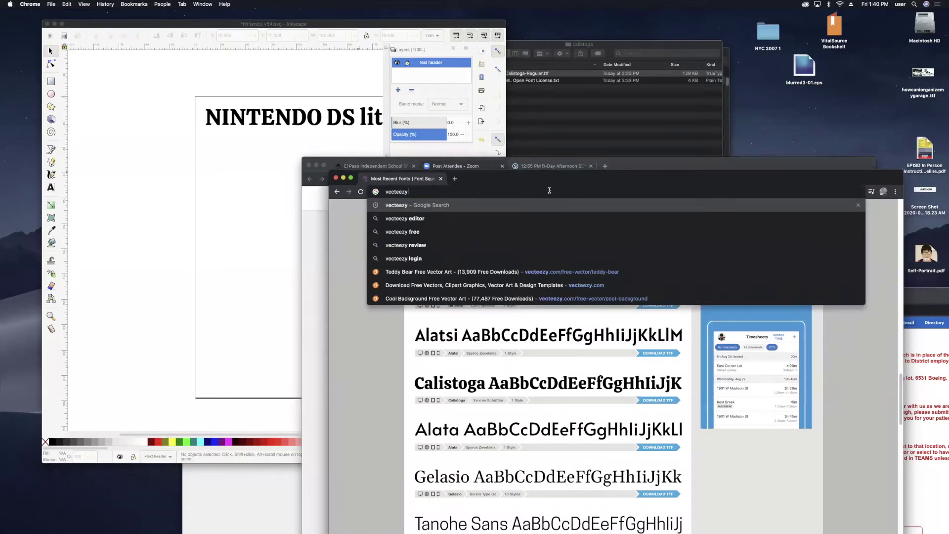
key(super+a)
text(free )
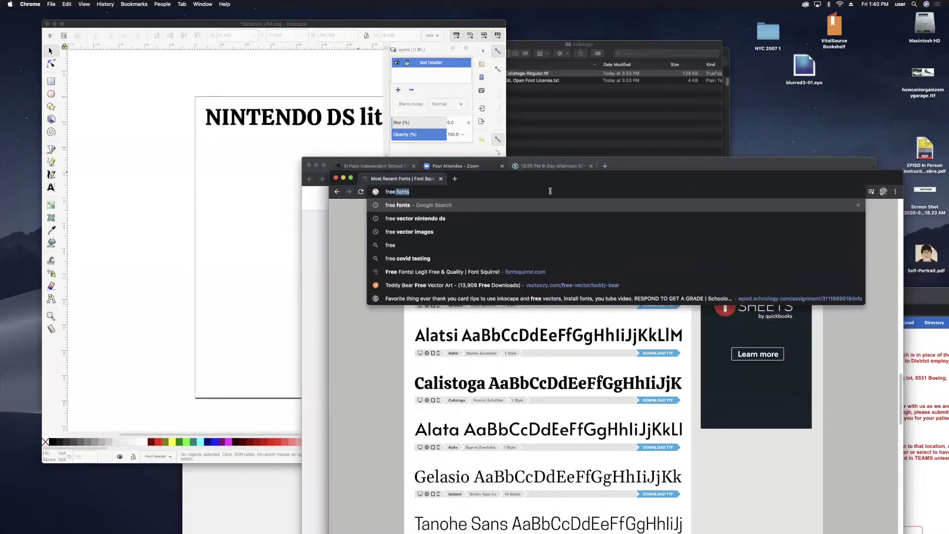
text(vector im)
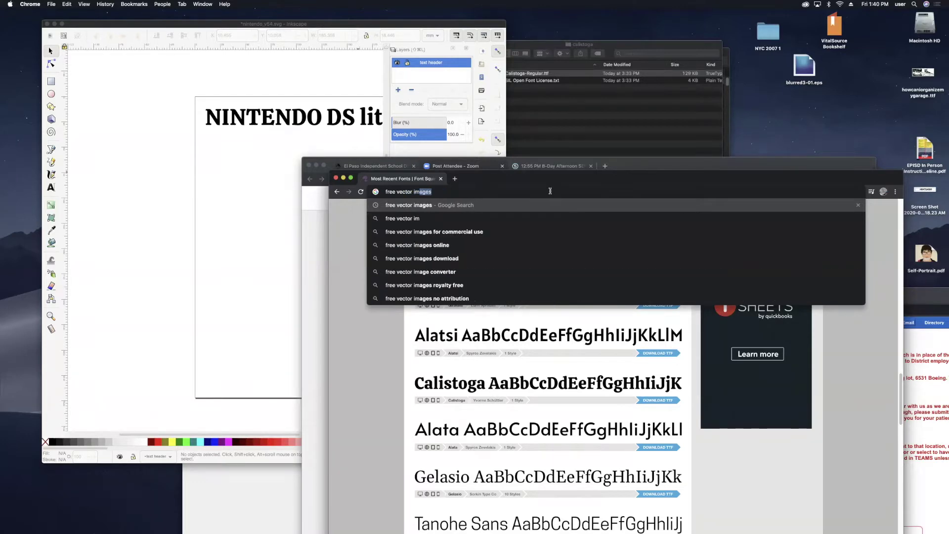
text(s)
key(BackSpace)
key(Return)
drag(593, 180, 598, 36)
scroll(665, 289, down, 1)
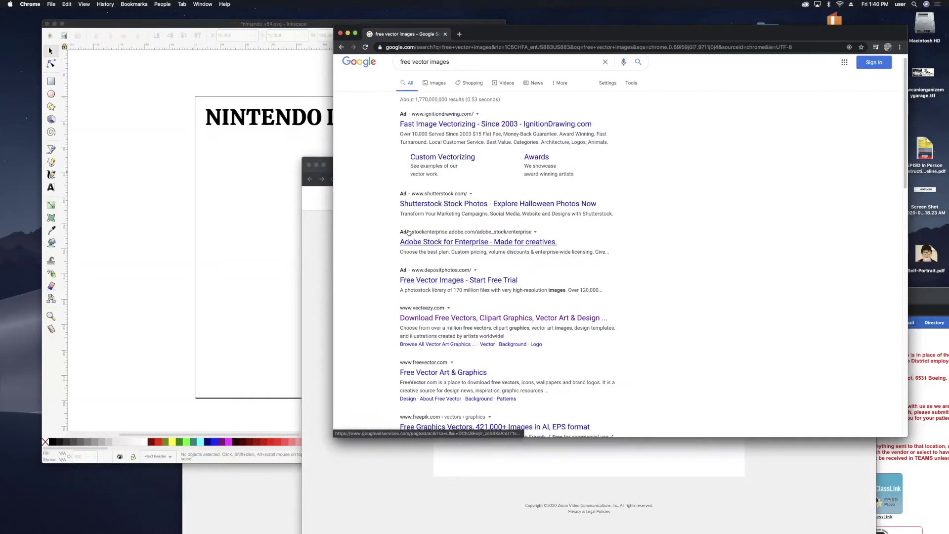
Step: Open Vecteezy from the search results and search it for 'nintendo'
scroll(668, 299, down, 5)
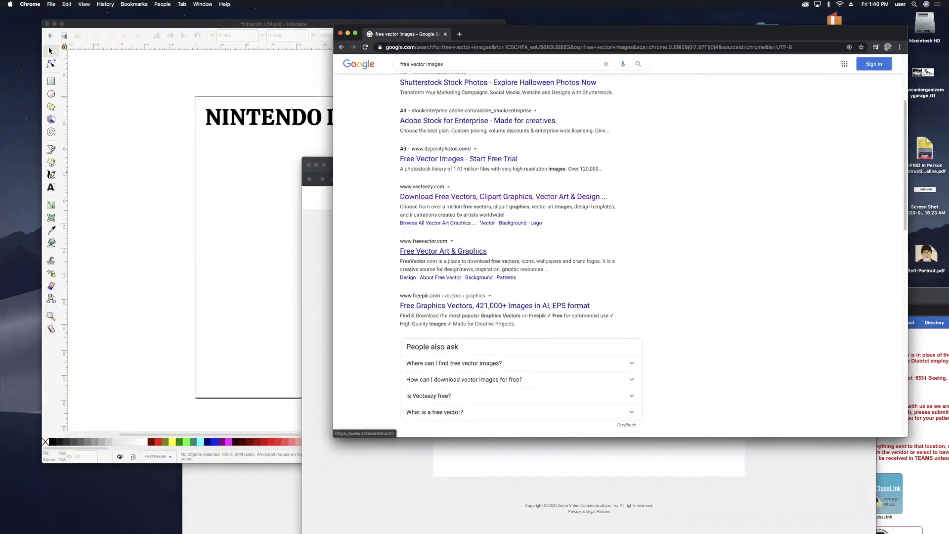
click(473, 197)
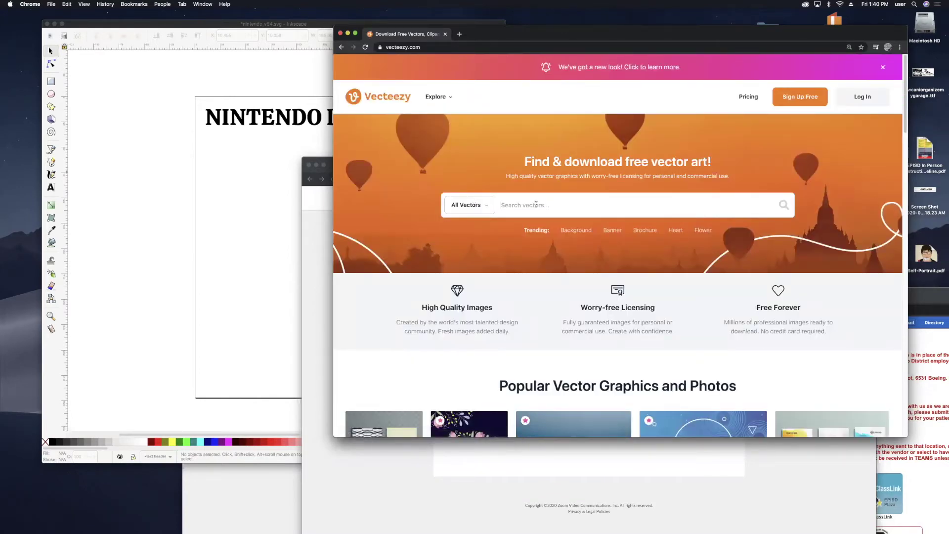
text(nintendo)
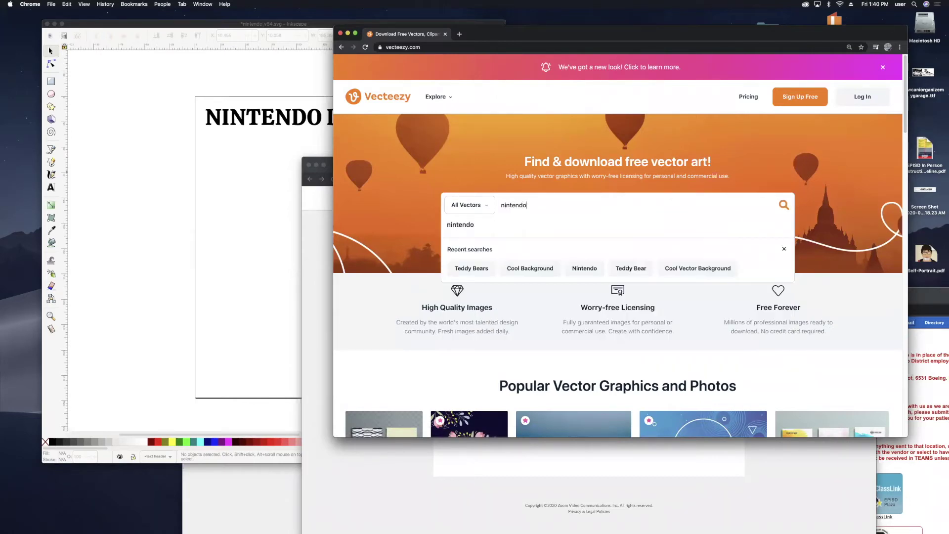
key(Return)
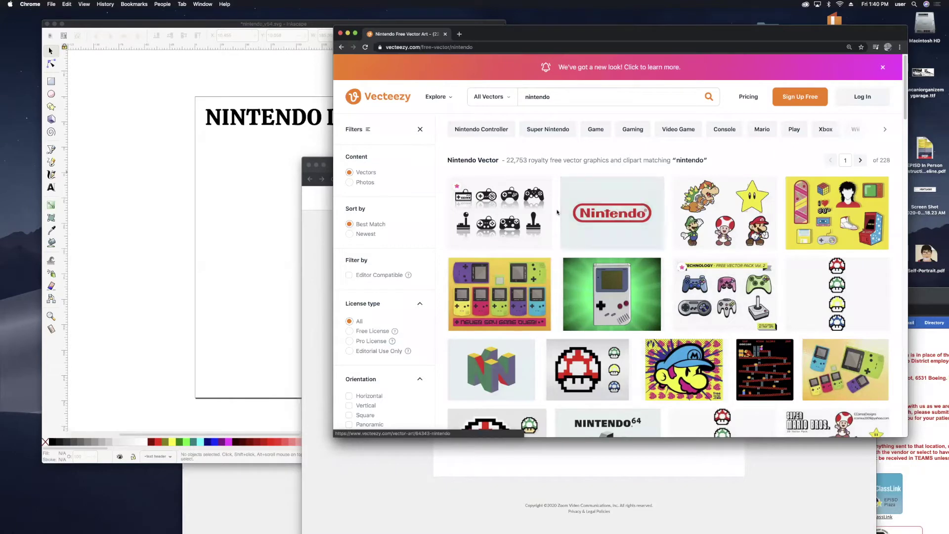
Step: Scroll the nintendo results and open the green Game Boy vector's detail page
scroll(826, 291, down, 1)
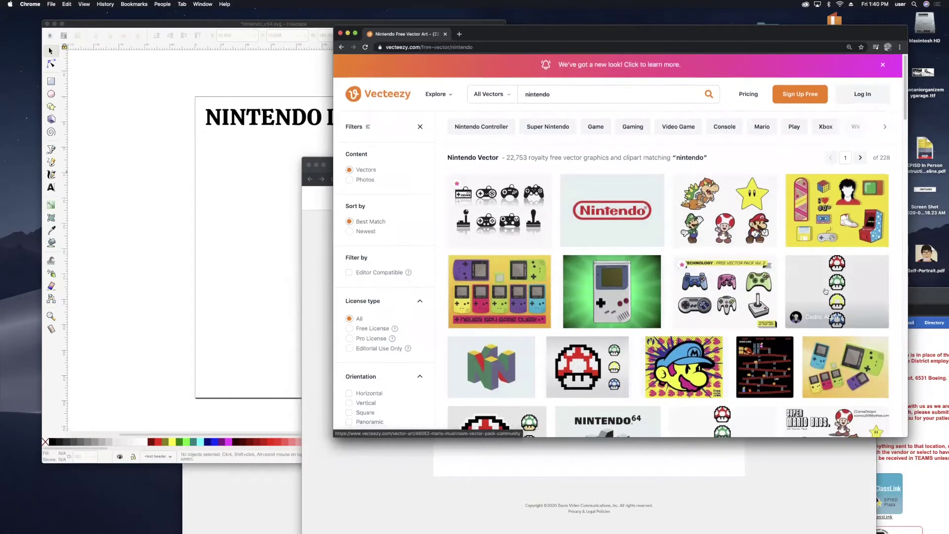
scroll(825, 291, down, 3)
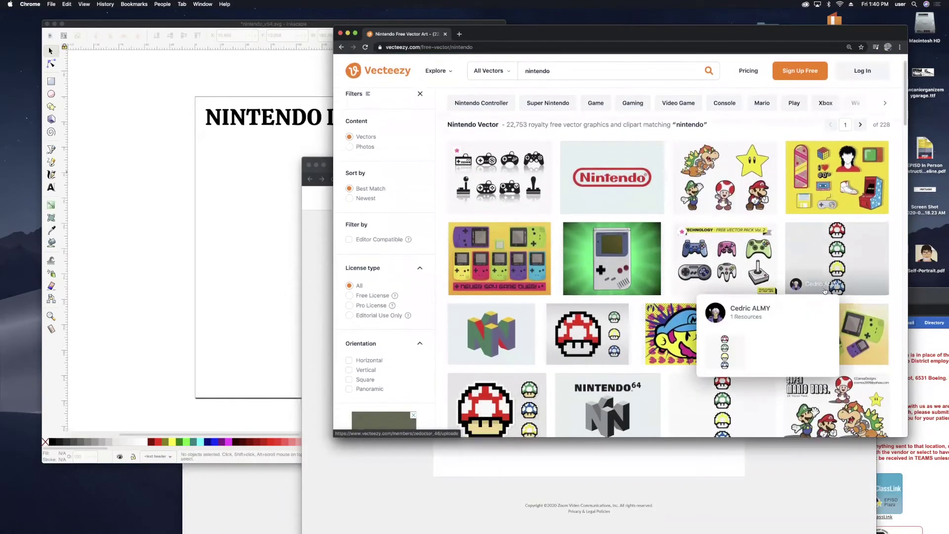
scroll(824, 291, down, 1)
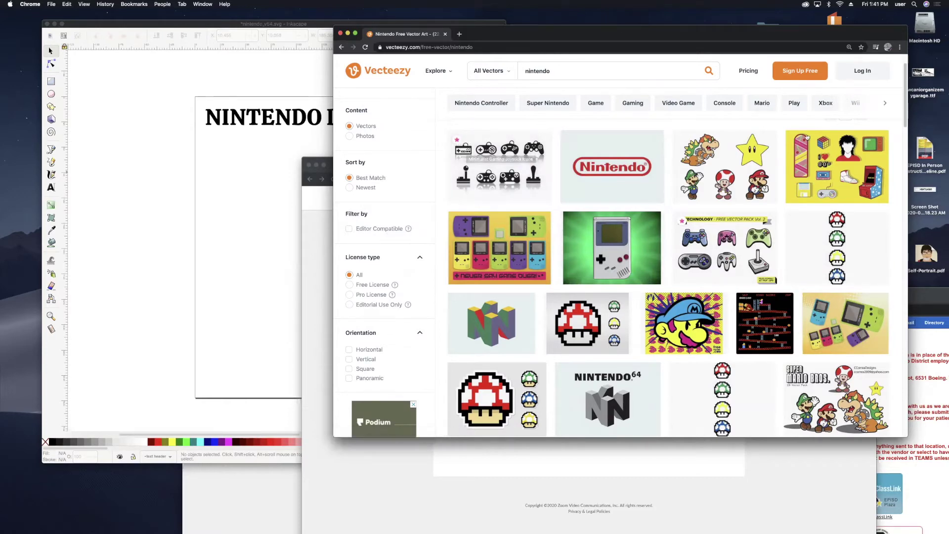
scroll(649, 232, down, 2)
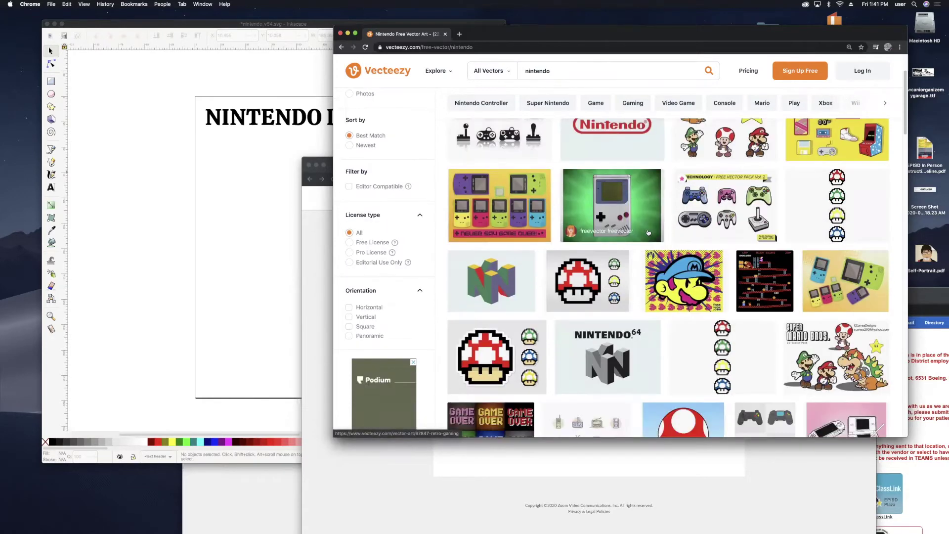
click(635, 200)
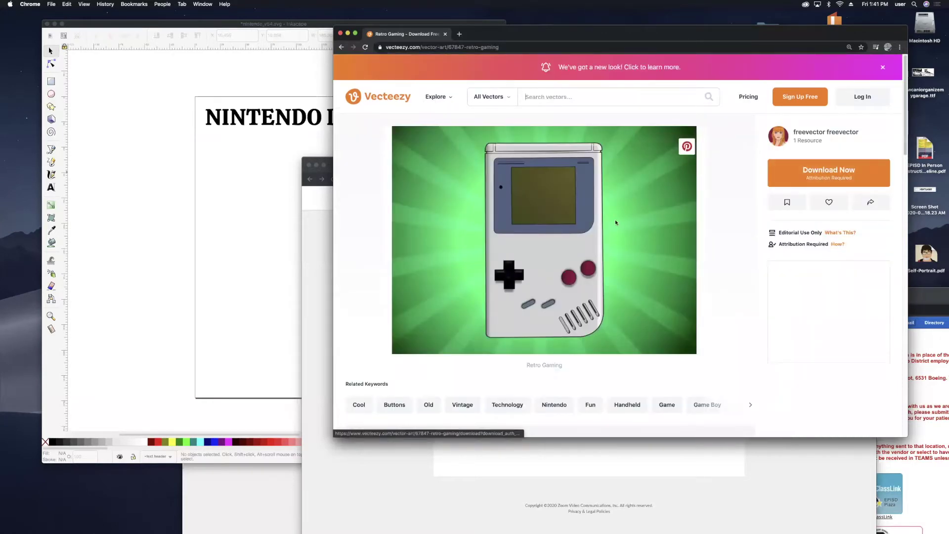
Step: Download the Retro Gaming Game Boy vector, dismiss the confirmation, and open the downloaded zip to extract it
click(814, 170)
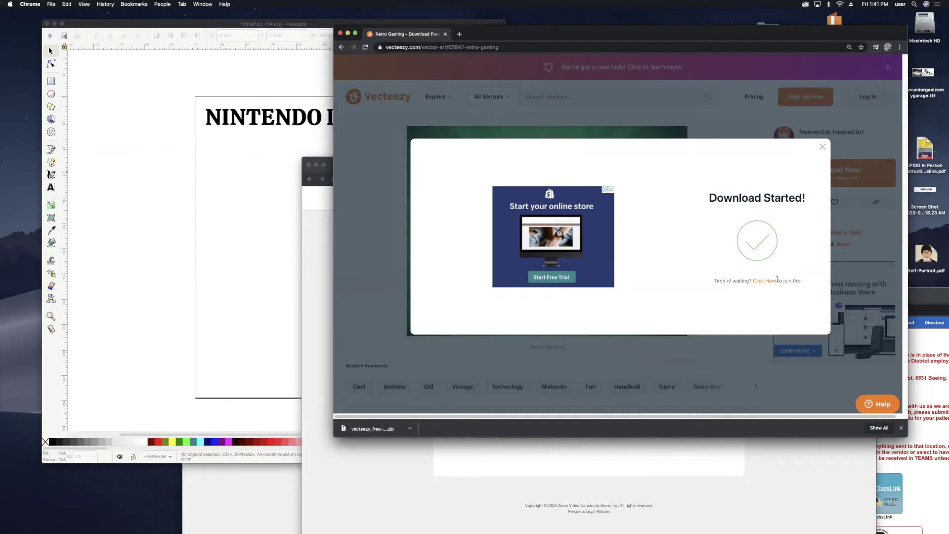
click(822, 147)
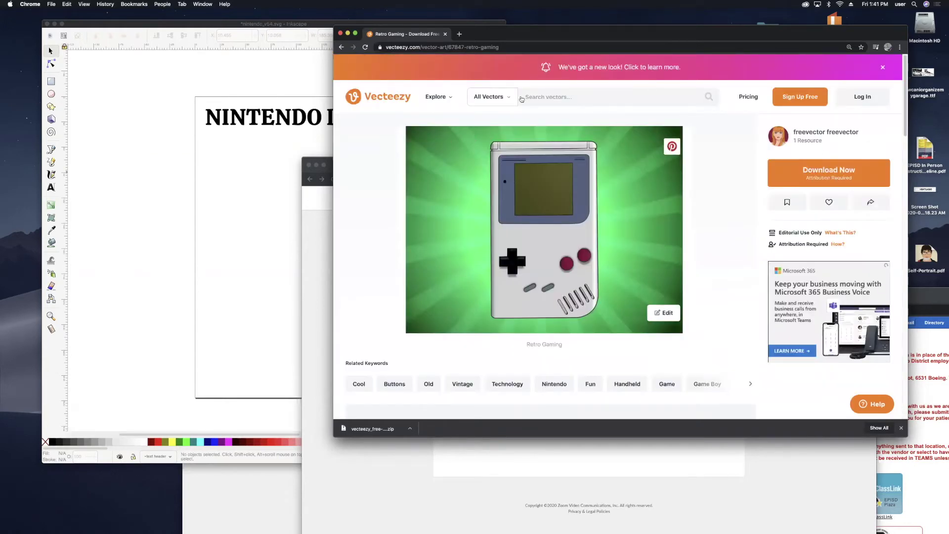
click(525, 48)
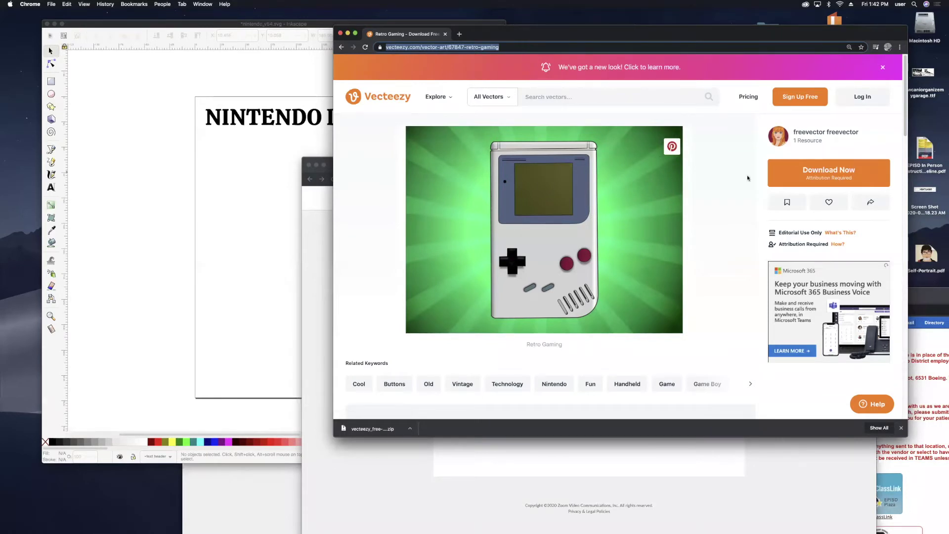
click(364, 428)
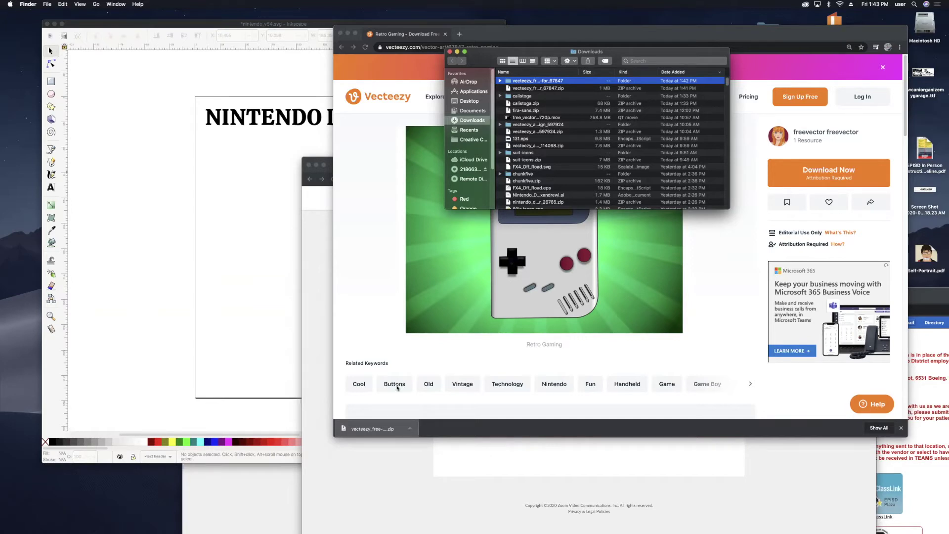
Step: Close the browser's downloads list, minimise the Downloads window, and move the Vecteezy page aside
click(363, 428)
key(super+m)
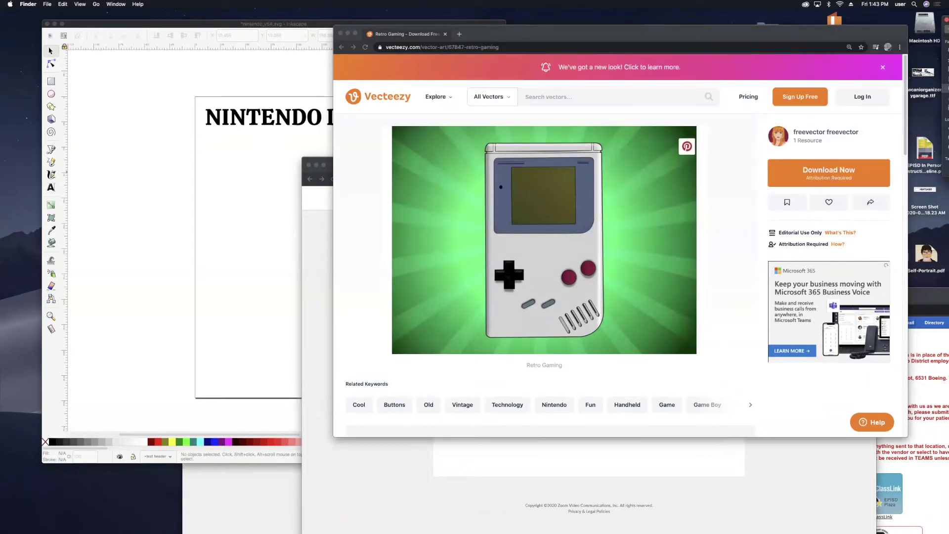
click(722, 119)
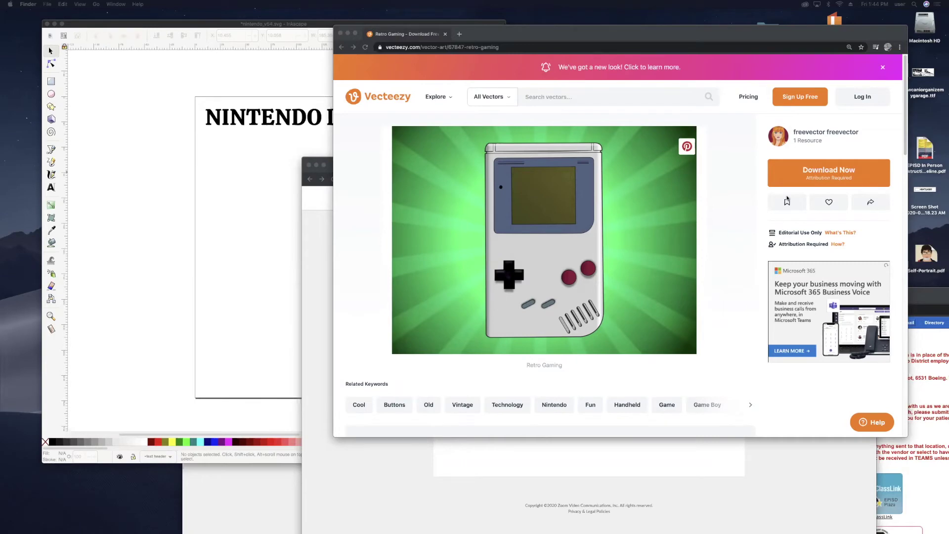
scroll(610, 364, down, 2)
scroll(599, 365, up, 2)
drag(497, 33, 671, 109)
Step: In Finder's Downloads, open the vecteezy folder and select FreeVector-Retro-Gaming.ai
click(669, 94)
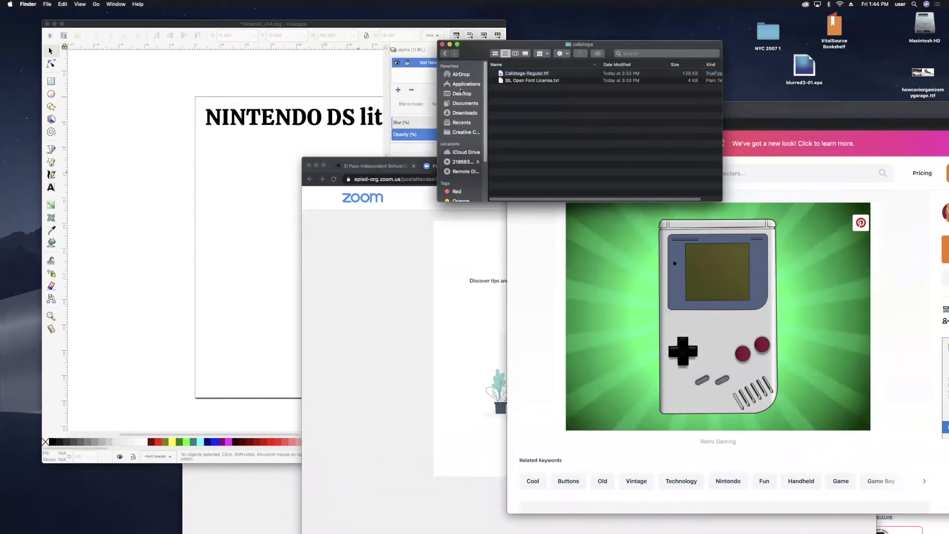
click(465, 112)
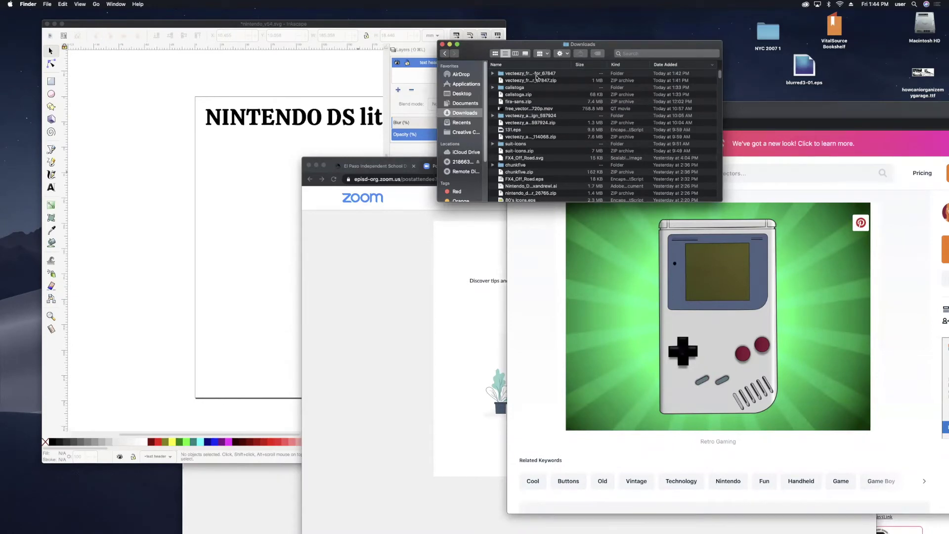
double_click(552, 75)
click(537, 75)
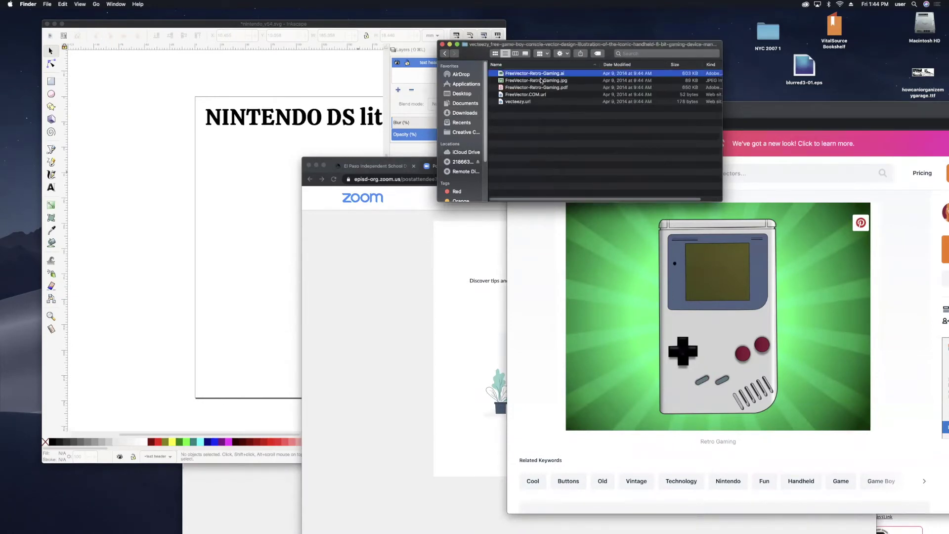
click(578, 127)
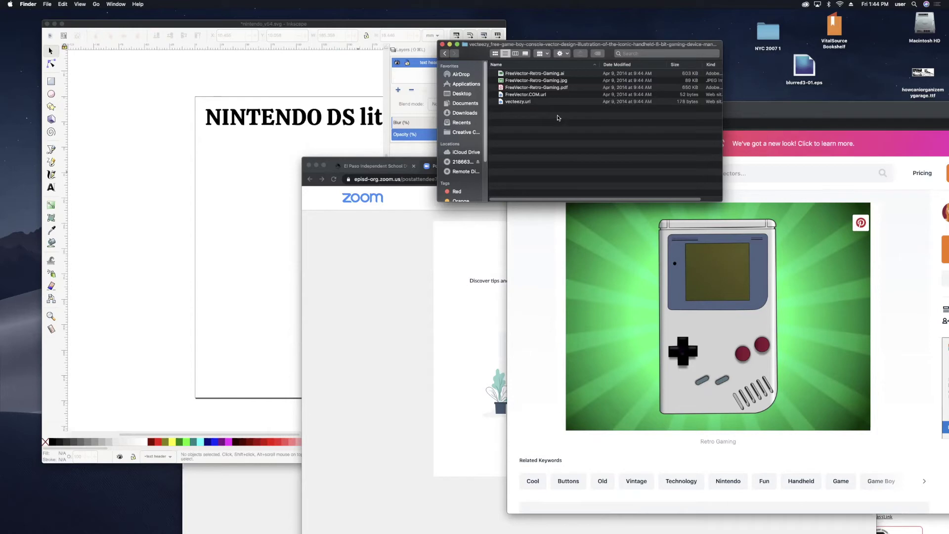
click(532, 75)
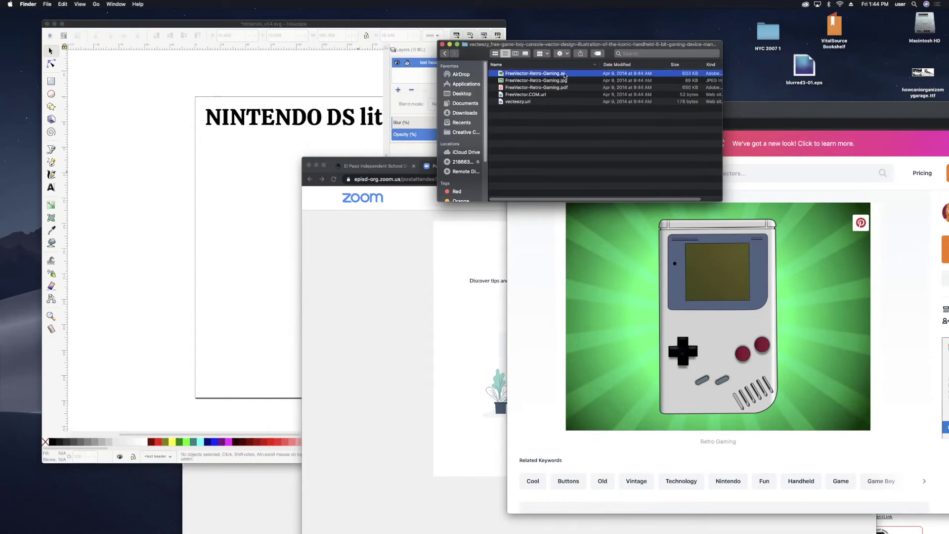
click(216, 85)
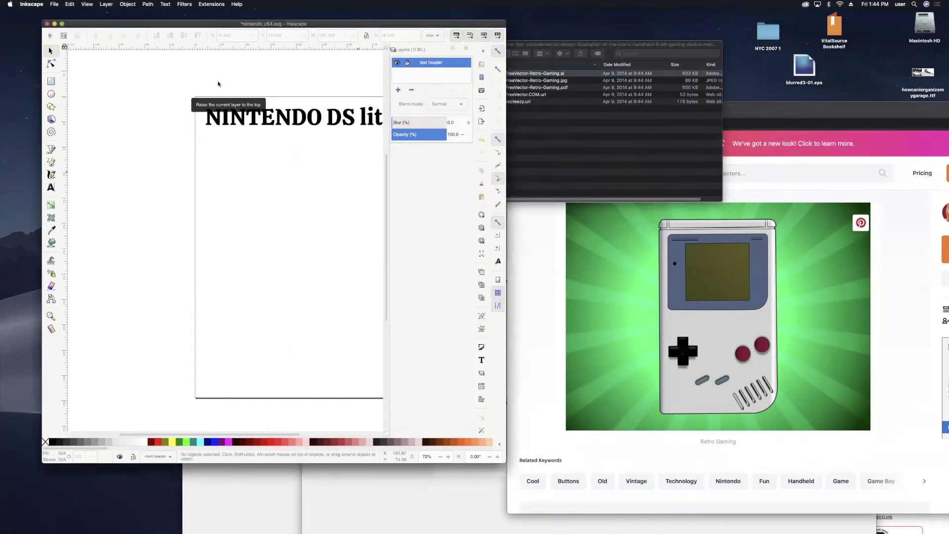
Step: Open FreeVector-Retro-Gaming.ai from the vecteezy folder via File > Open, accepting the default import settings
click(593, 140)
click(290, 89)
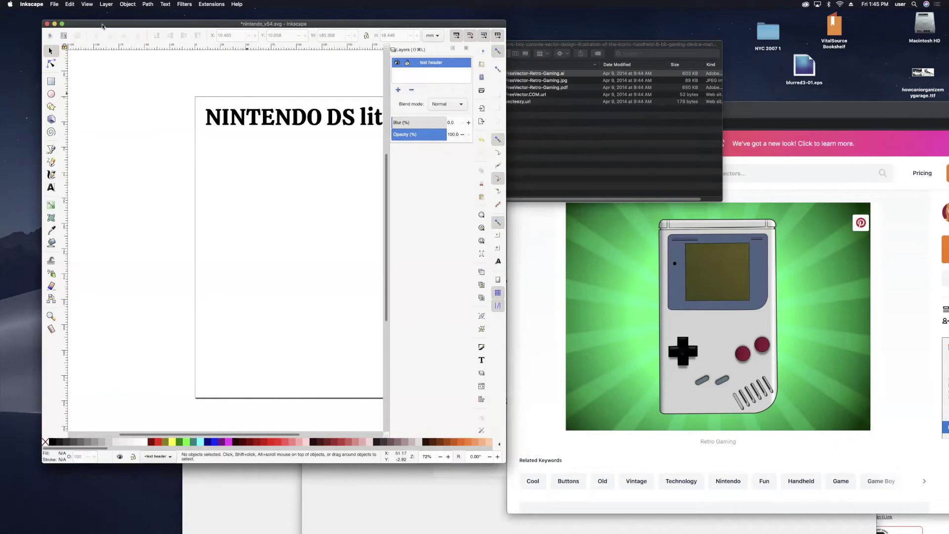
click(54, 4)
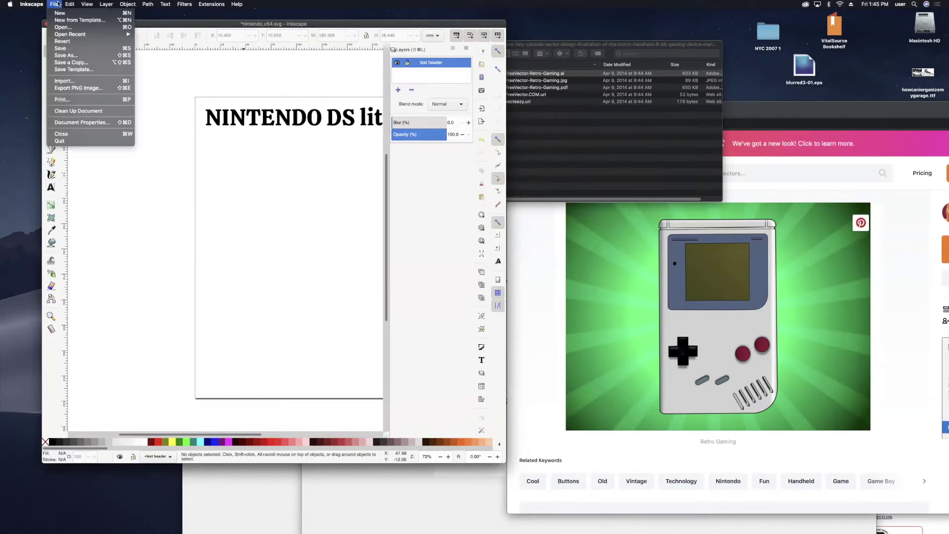
click(64, 27)
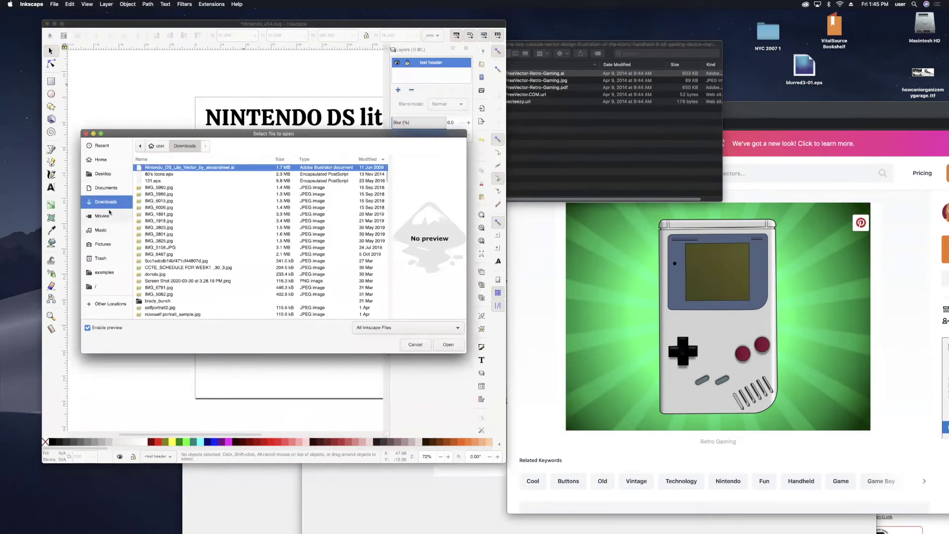
click(589, 151)
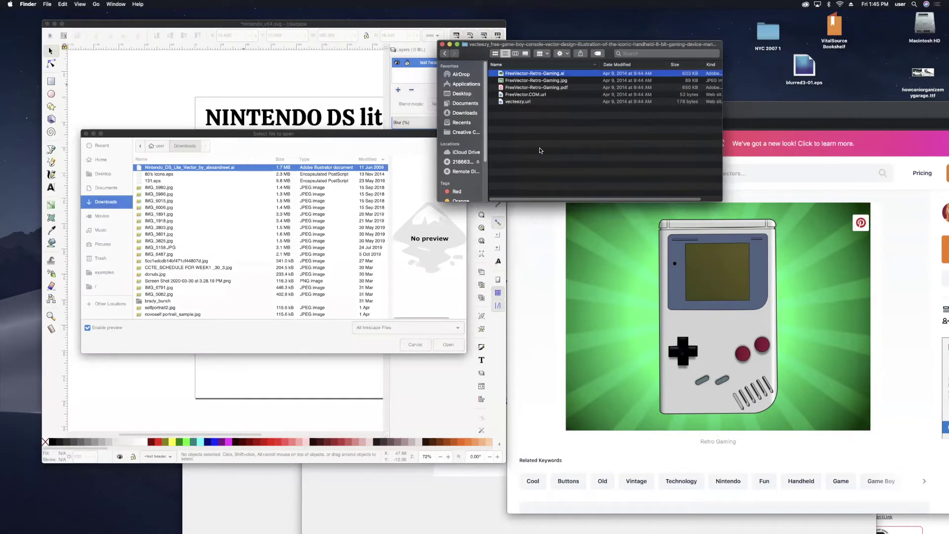
click(230, 211)
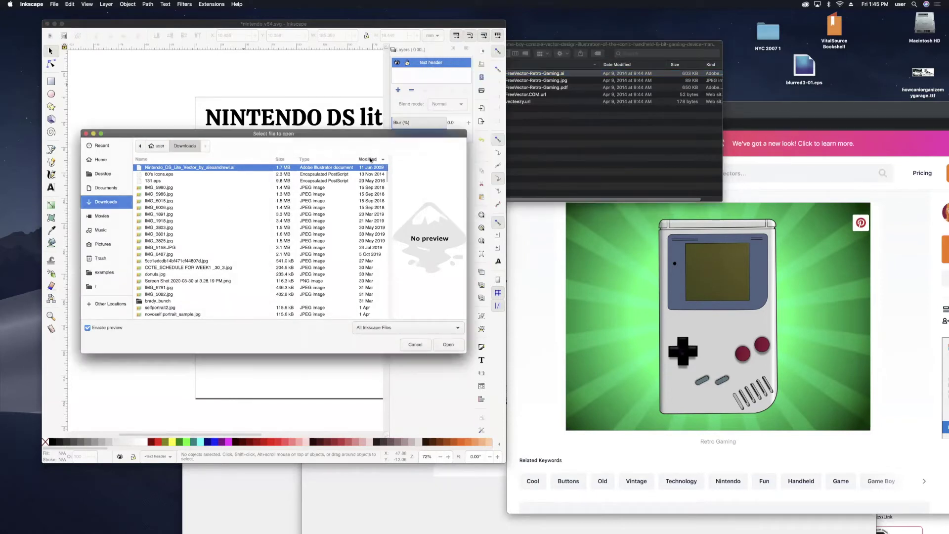
click(369, 159)
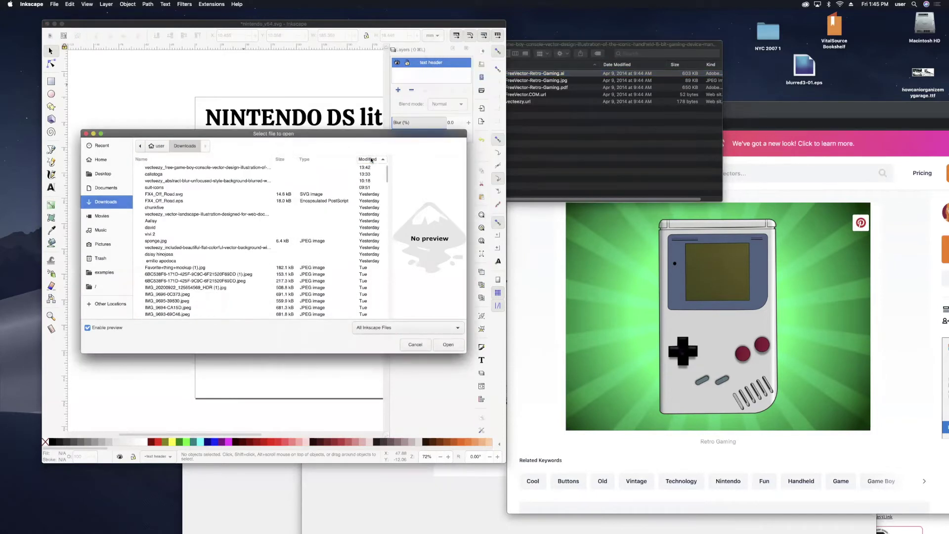
double_click(231, 169)
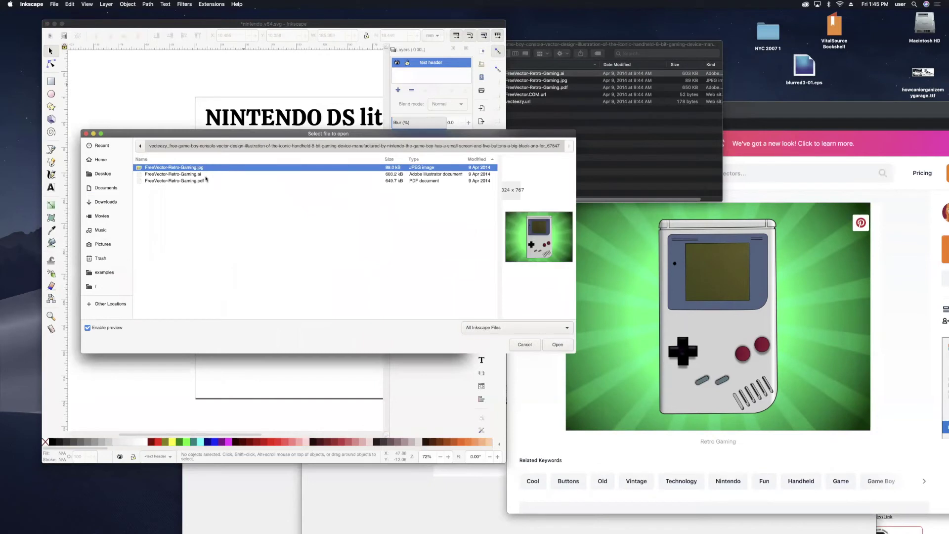
click(200, 175)
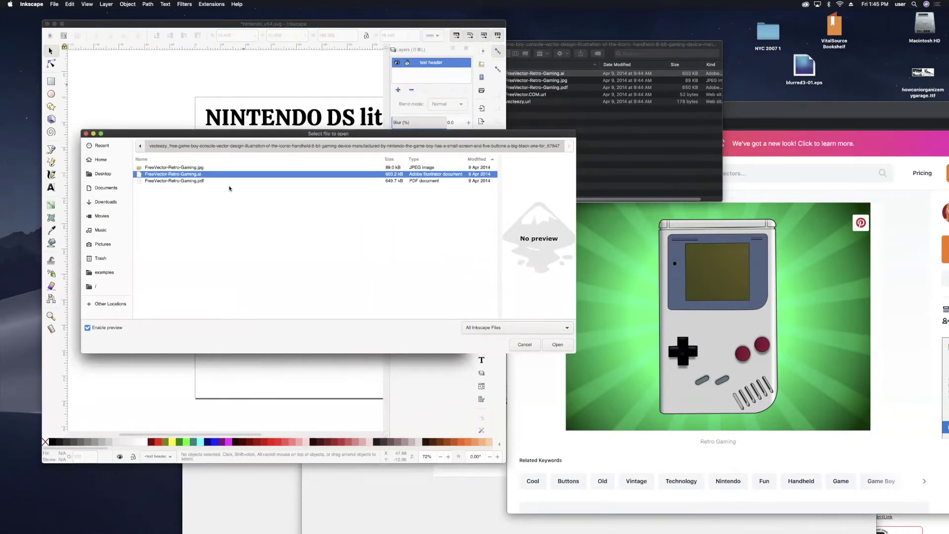
click(549, 344)
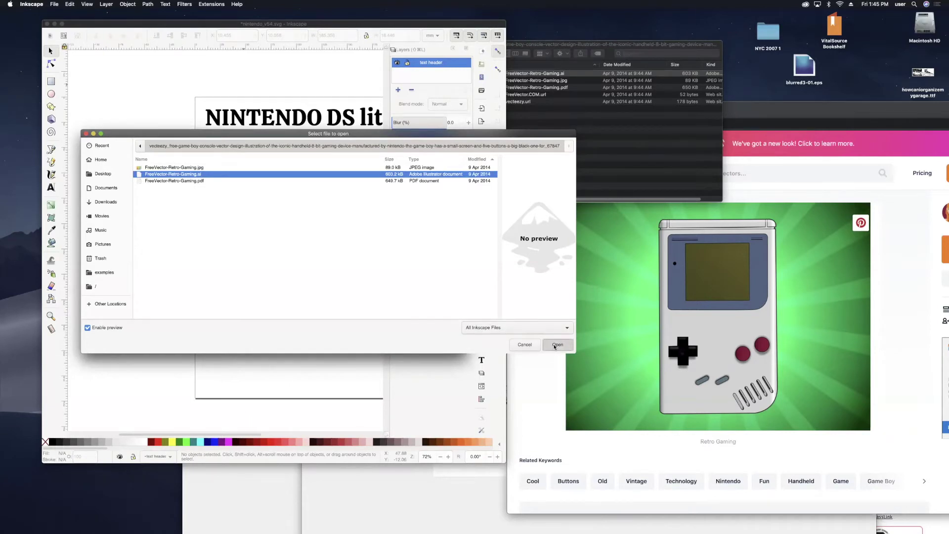
click(178, 177)
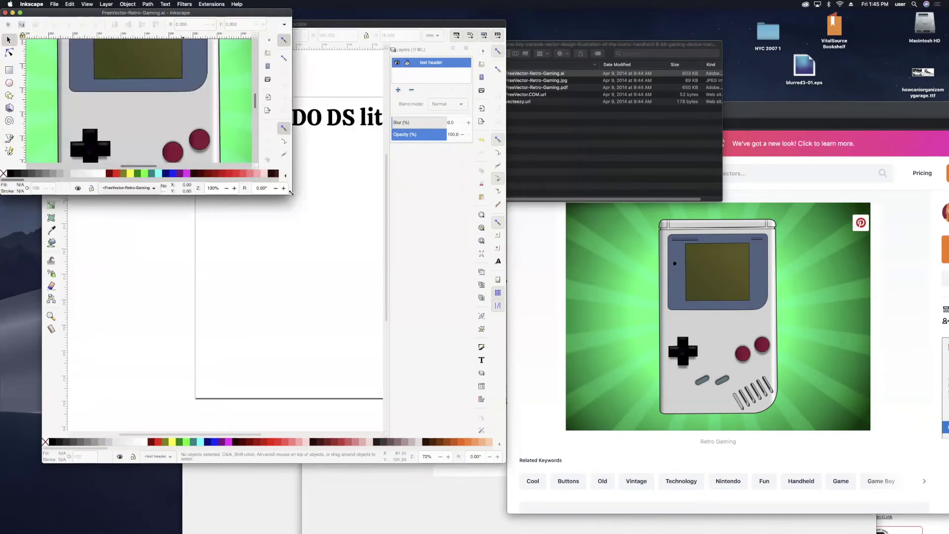
Step: Enlarge the Game Boy document window, show the Layers panel, and nudge the artwork group up-left
drag(291, 193, 511, 479)
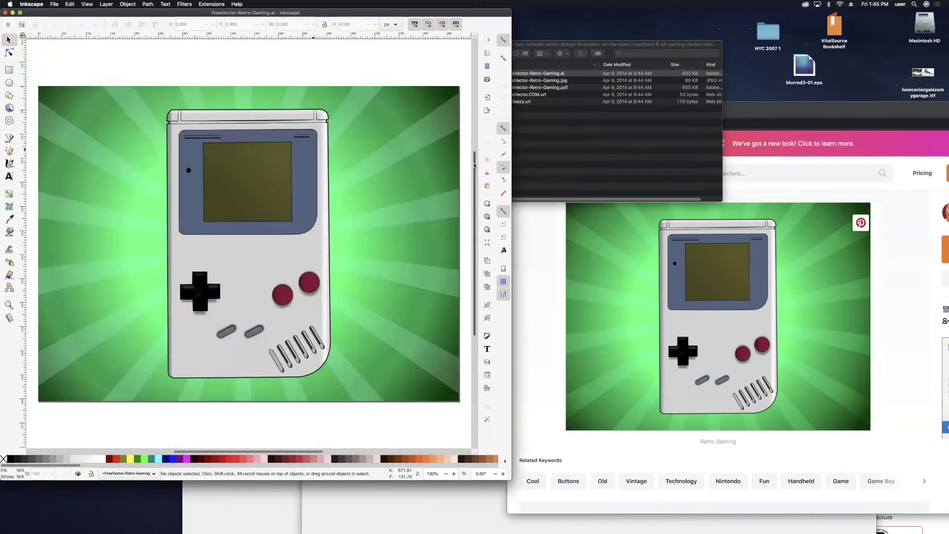
click(106, 4)
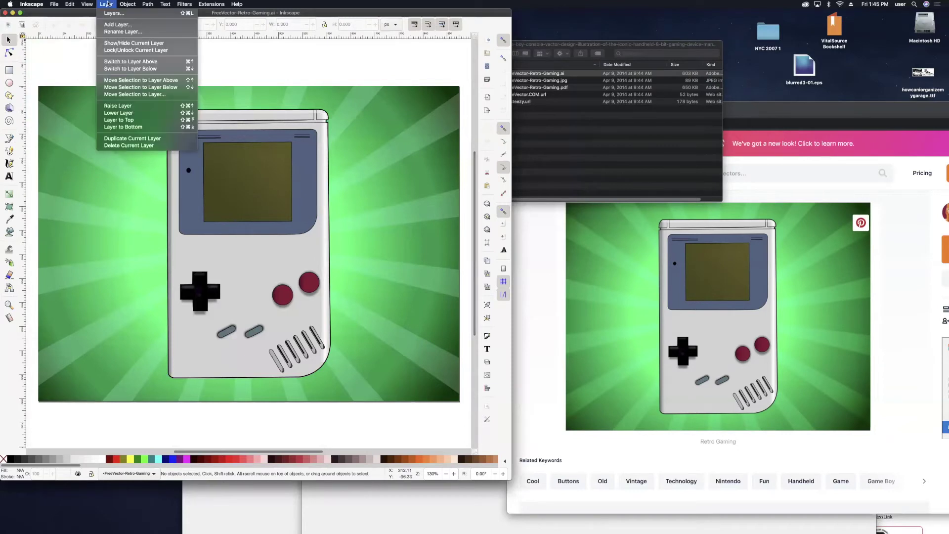
click(115, 13)
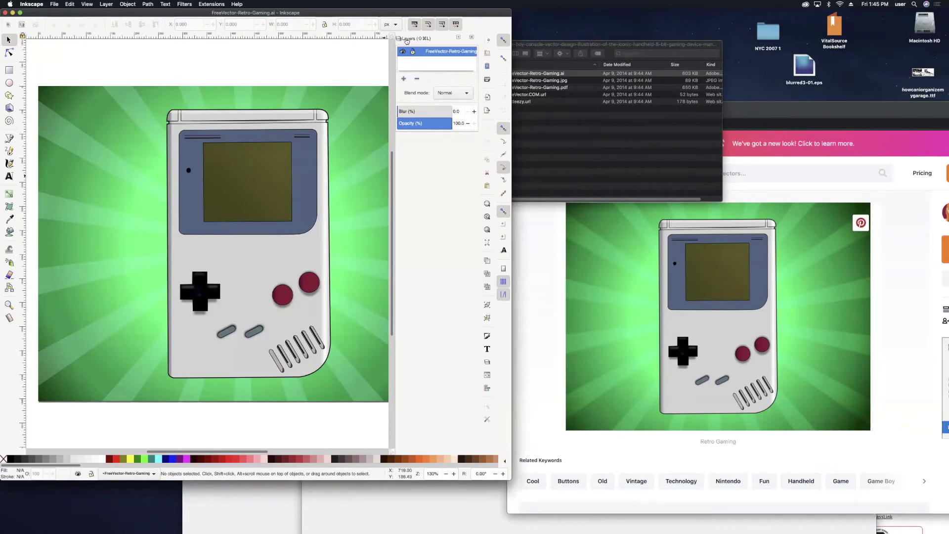
click(337, 101)
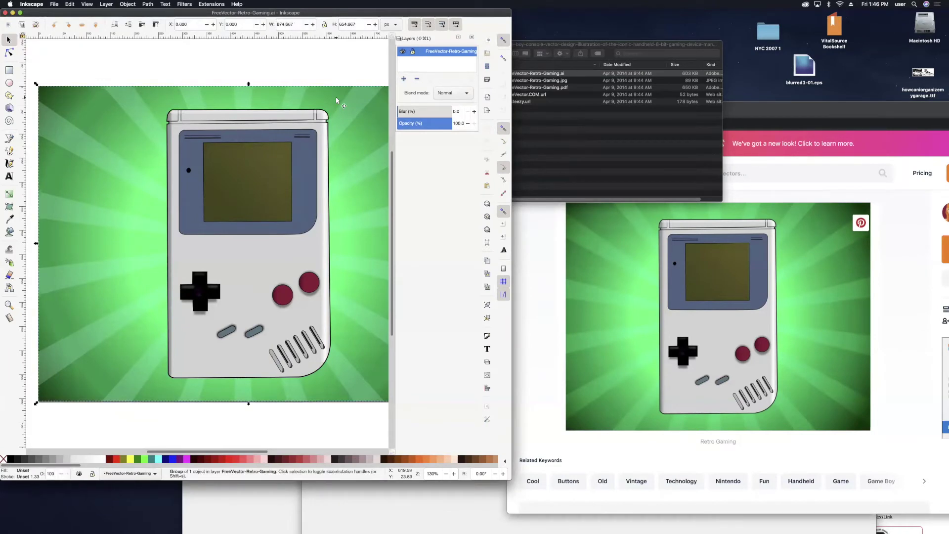
drag(336, 95, 317, 75)
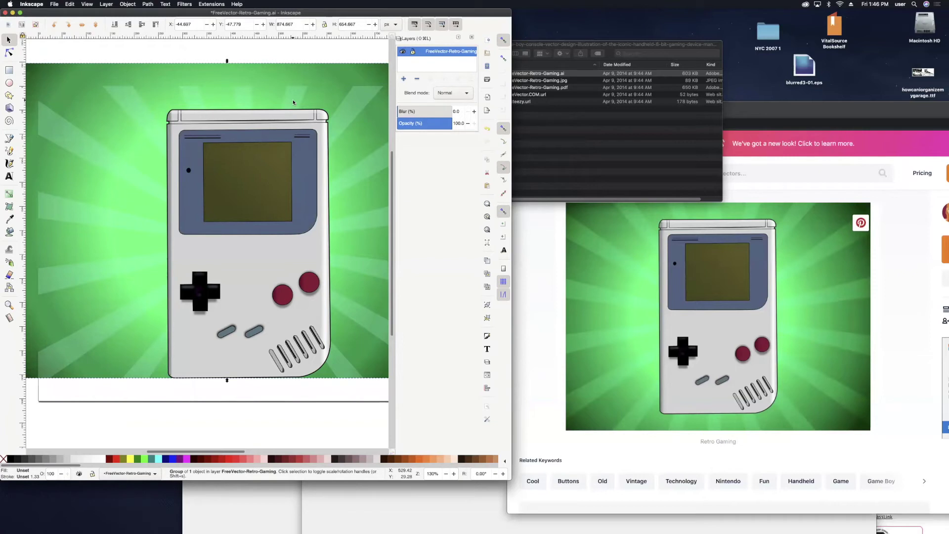
key(alt)
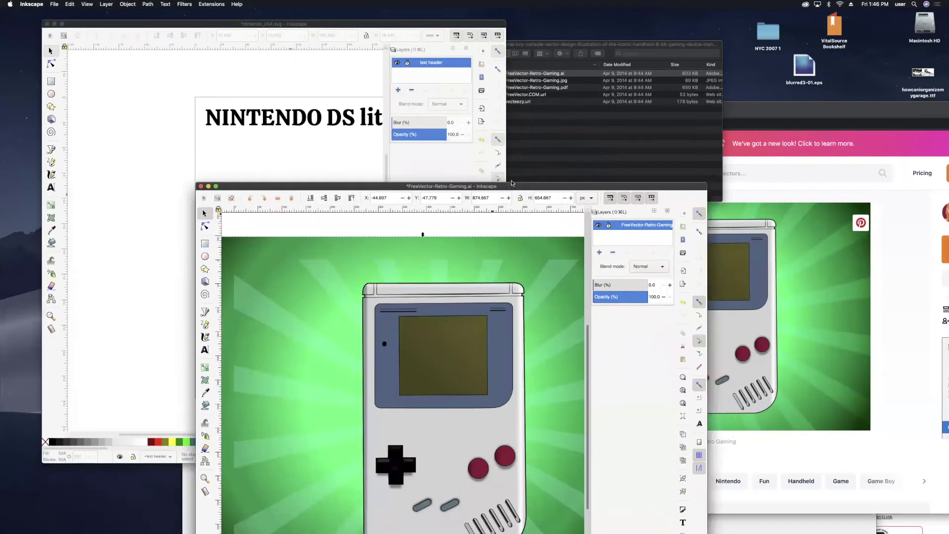
Step: In nintendo_v54.svg, create a layer named 'background' and paste the green radial-gradient image into it
click(296, 134)
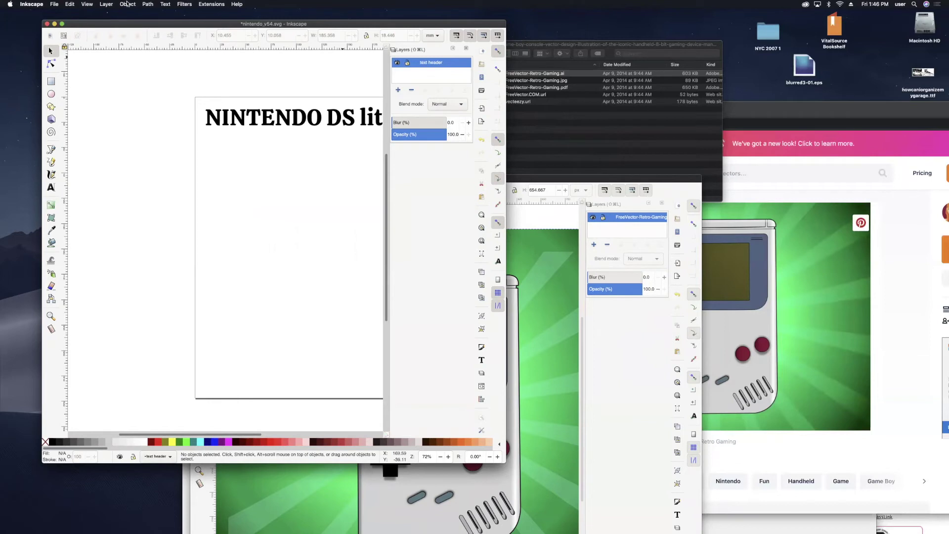
click(107, 4)
click(117, 24)
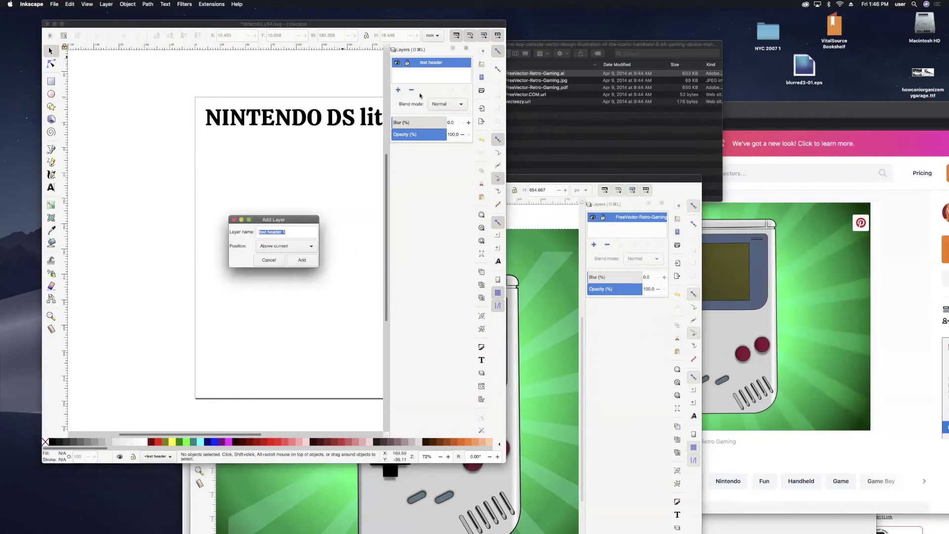
text(background)
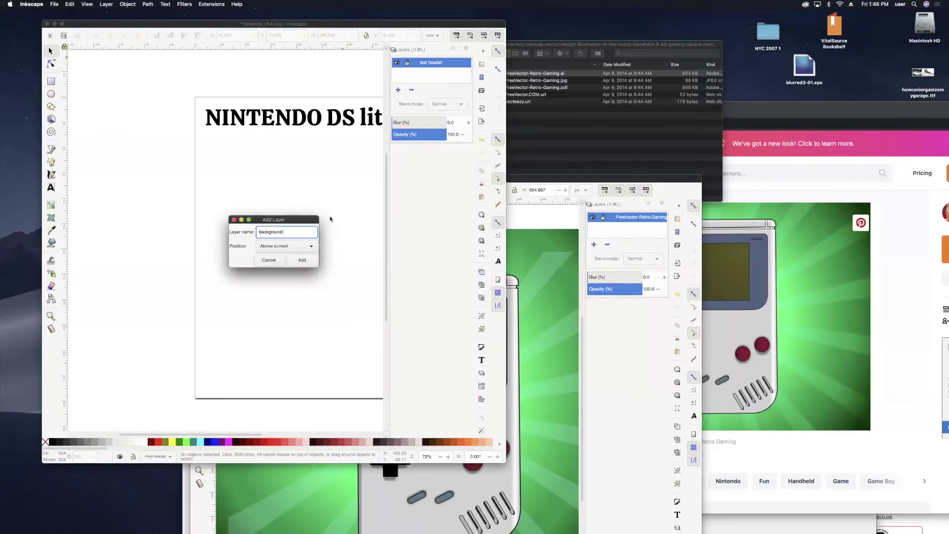
click(310, 261)
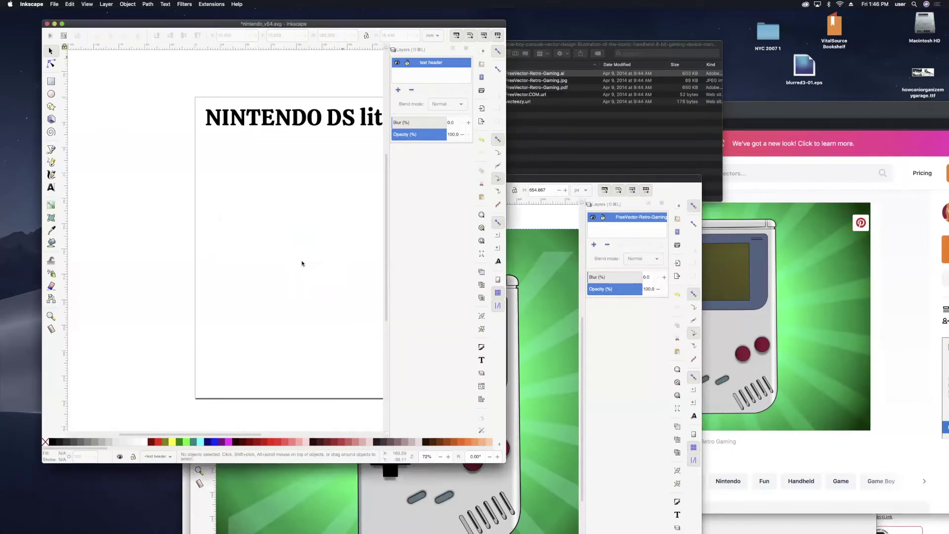
double_click(429, 63)
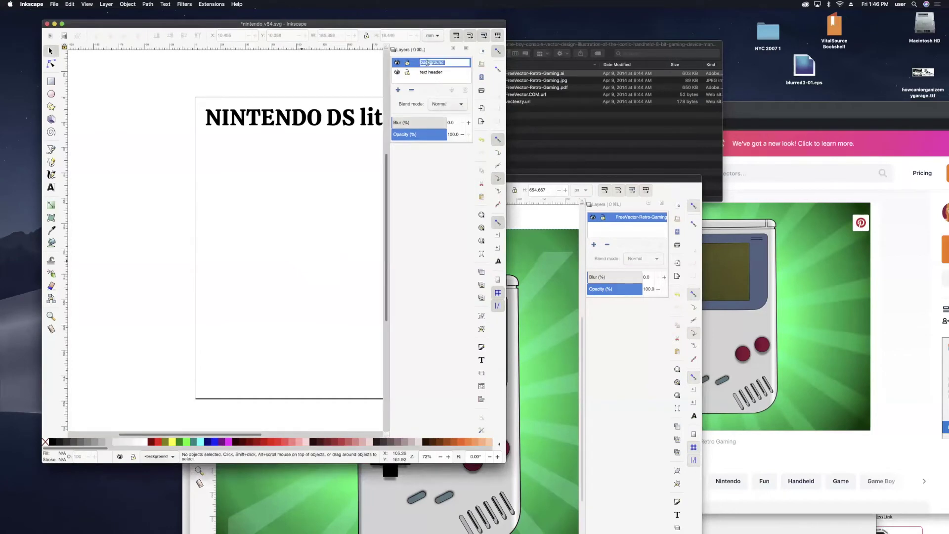
click(461, 62)
key(Return)
key(alt)
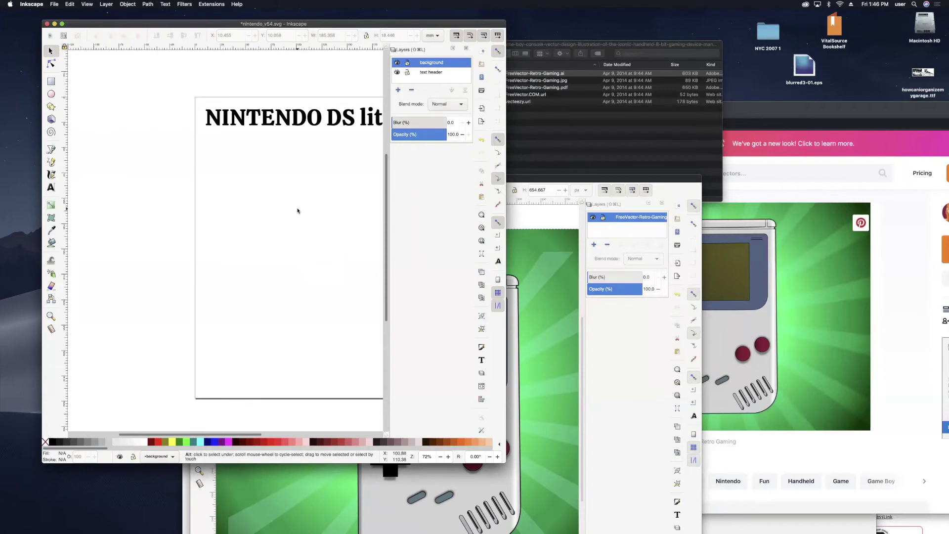
key(cmd+v)
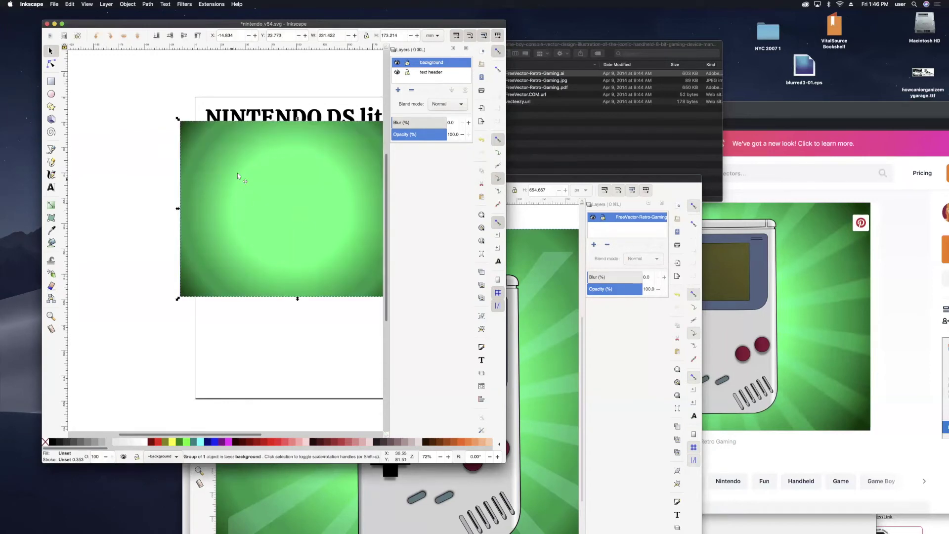
Step: Align the green image with the page's top-left corner and scale it out to the bottom-right corner
drag(248, 164, 248, 151)
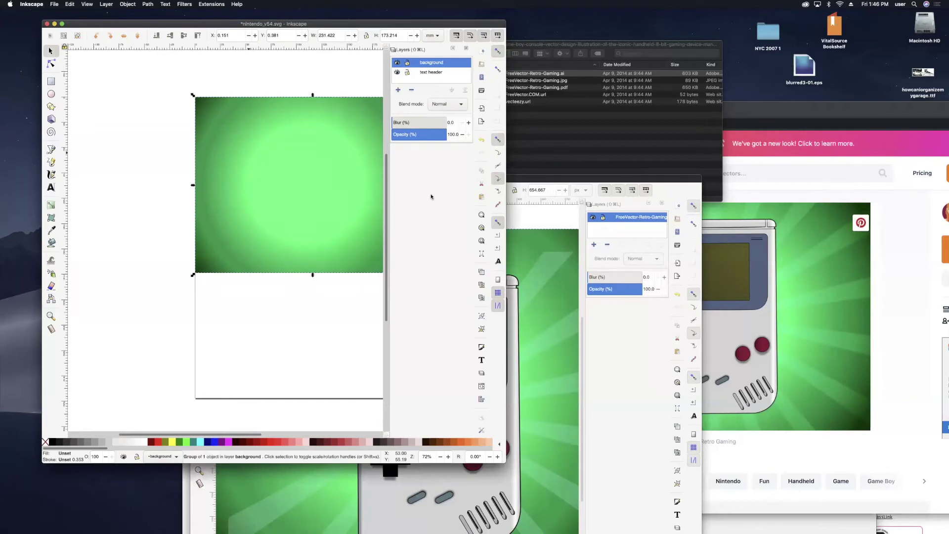
mouse_move(506, 462)
mouse_down()
mouse_move(741, 473)
mouse_move(726, 474)
mouse_up()
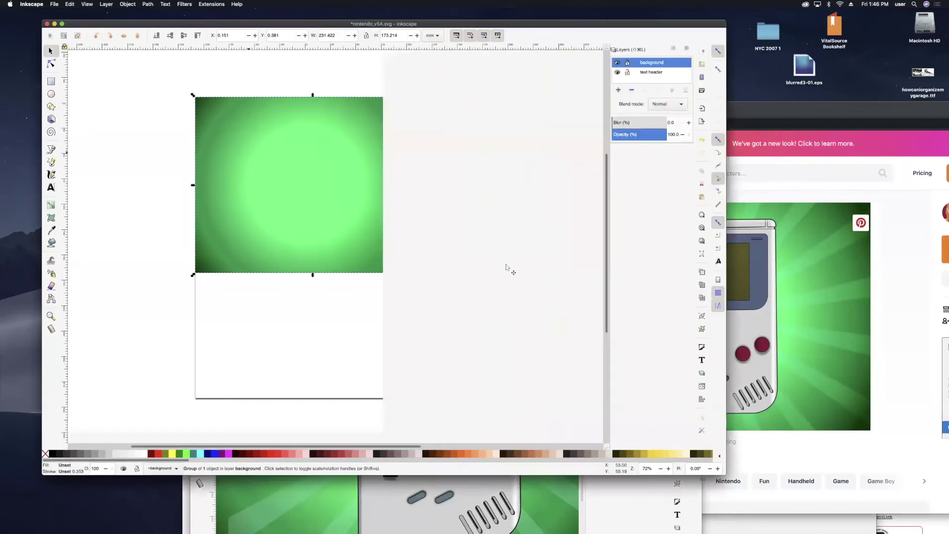
scroll(476, 247, left, 5)
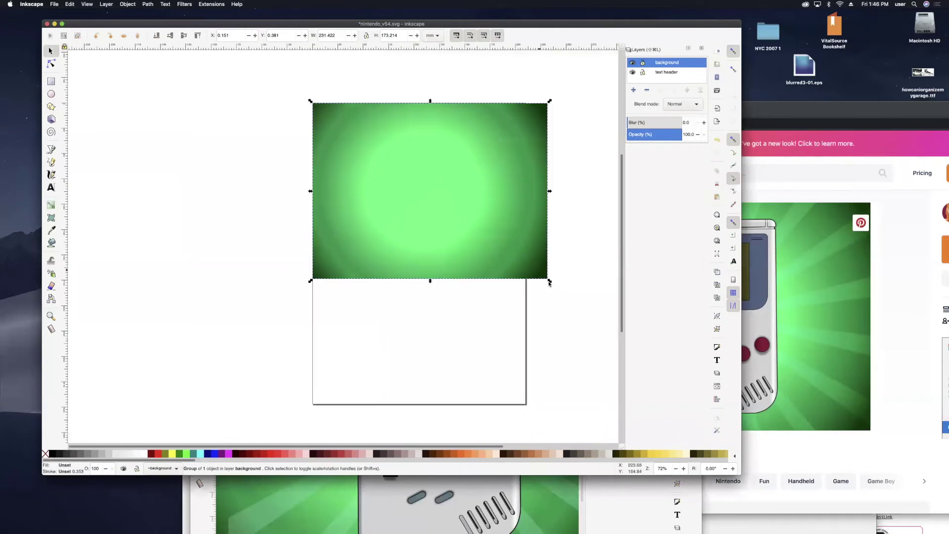
drag(549, 281, 525, 407)
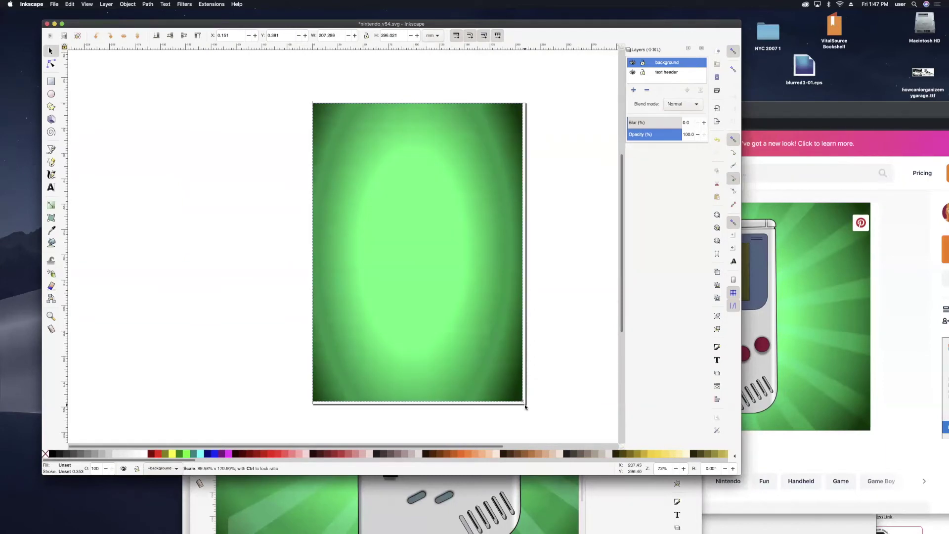
drag(525, 407, 528, 407)
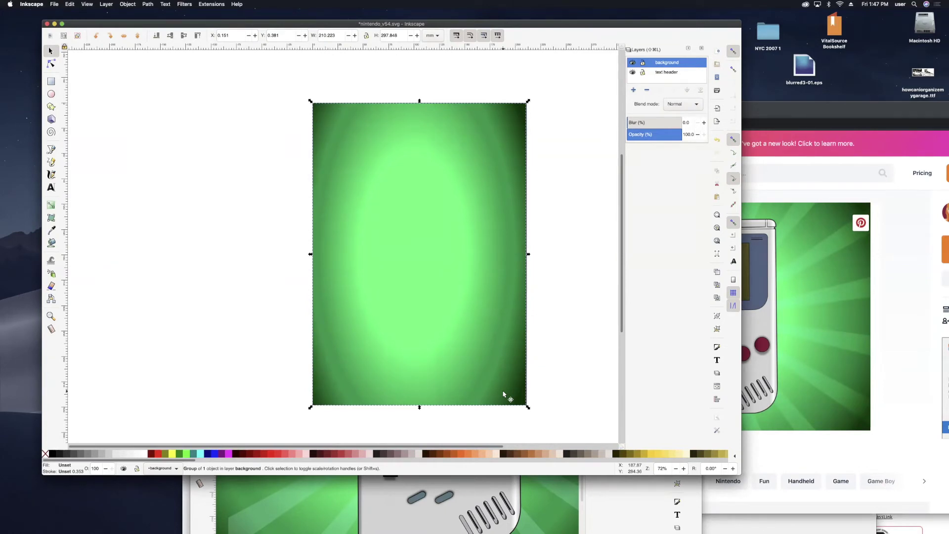
click(580, 355)
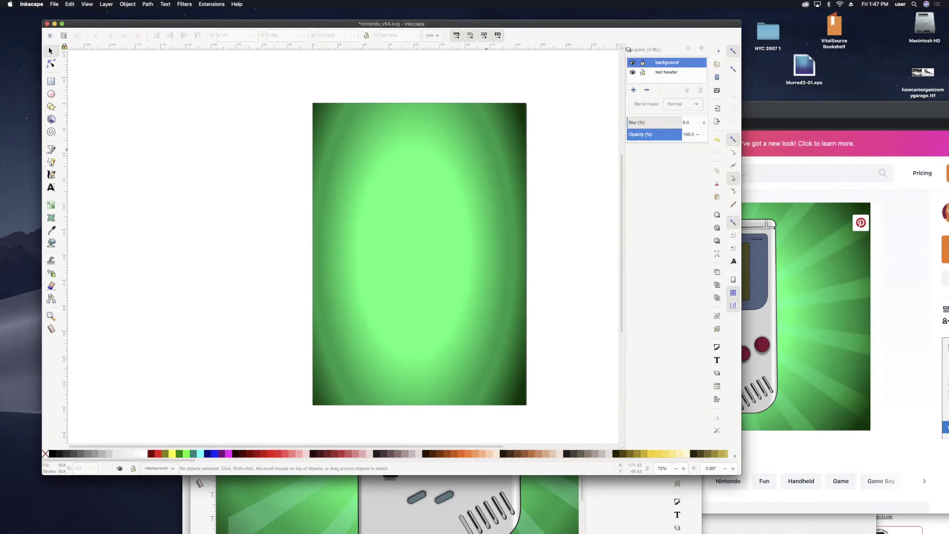
click(694, 64)
Step: Move the background layer below 'text header' and start editing the NINTENDO DS lite title
drag(696, 74, 703, 80)
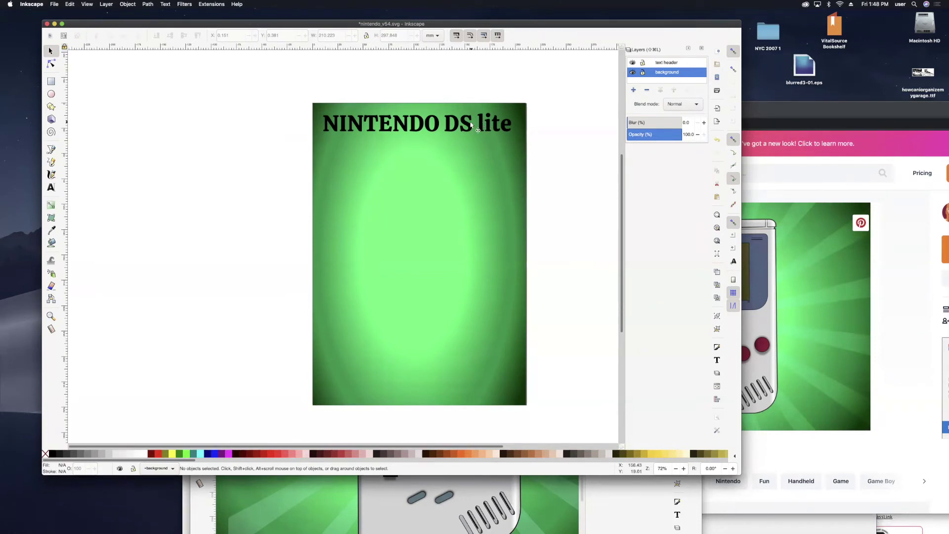
click(473, 124)
key(t)
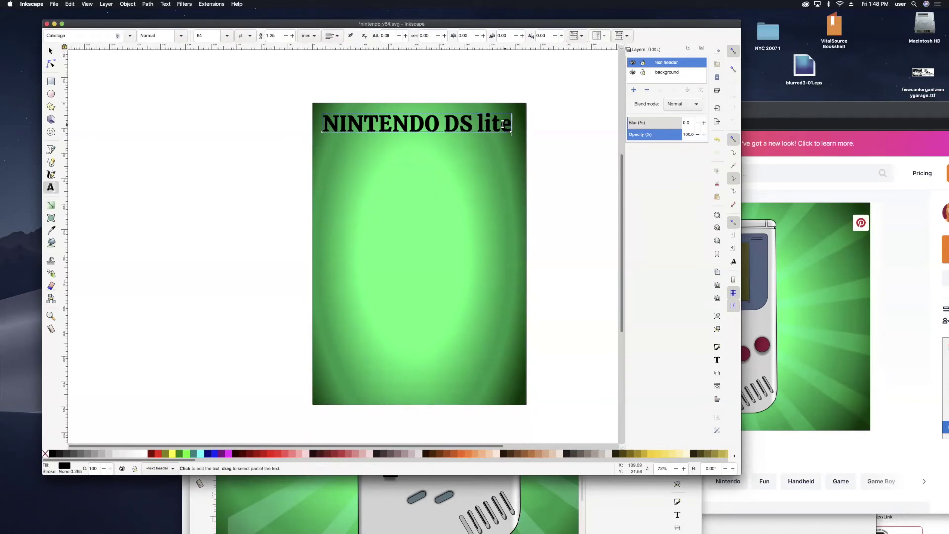
double_click(499, 124)
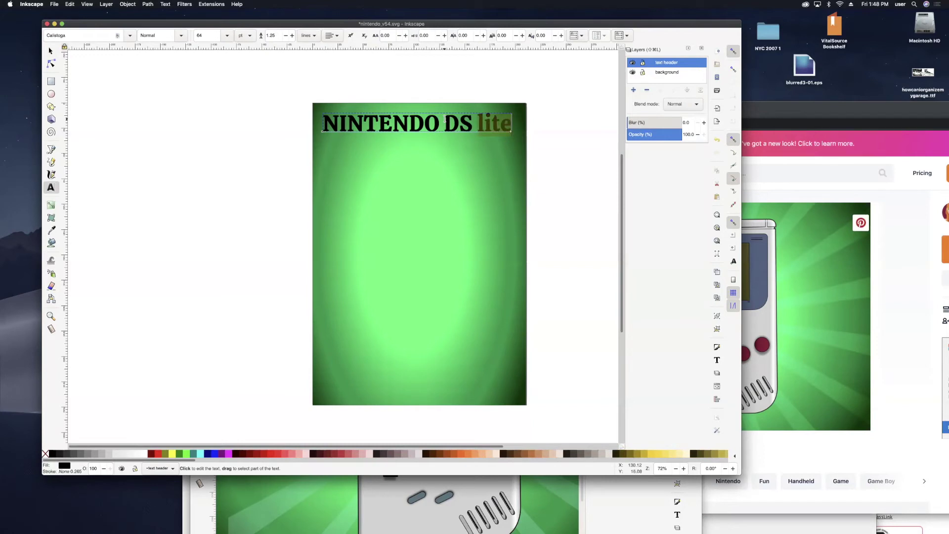
Step: Delete 'DS lite' so the title reads NINTENDO, then reposition the title
key(BackSpace)
key(BackSpace)
key(BackSpace)
key(BackSpace)
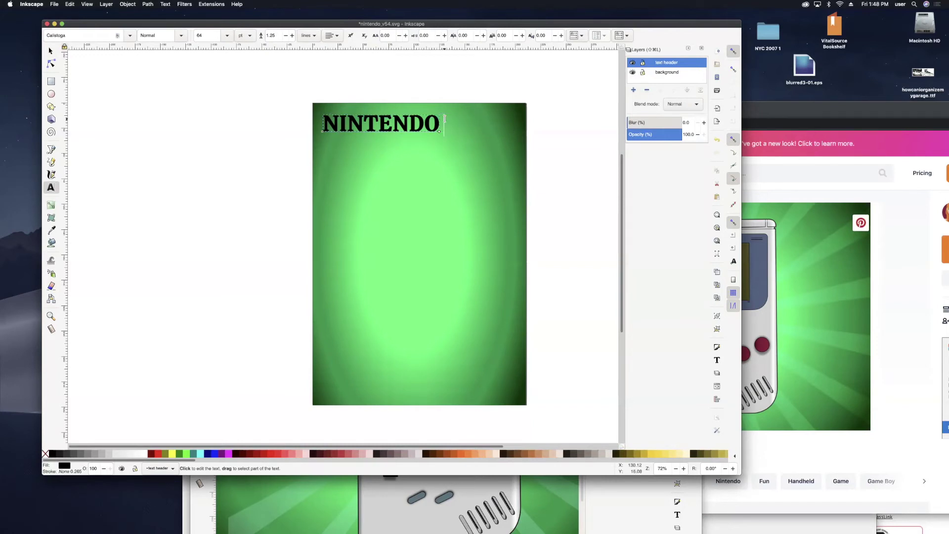
click(50, 51)
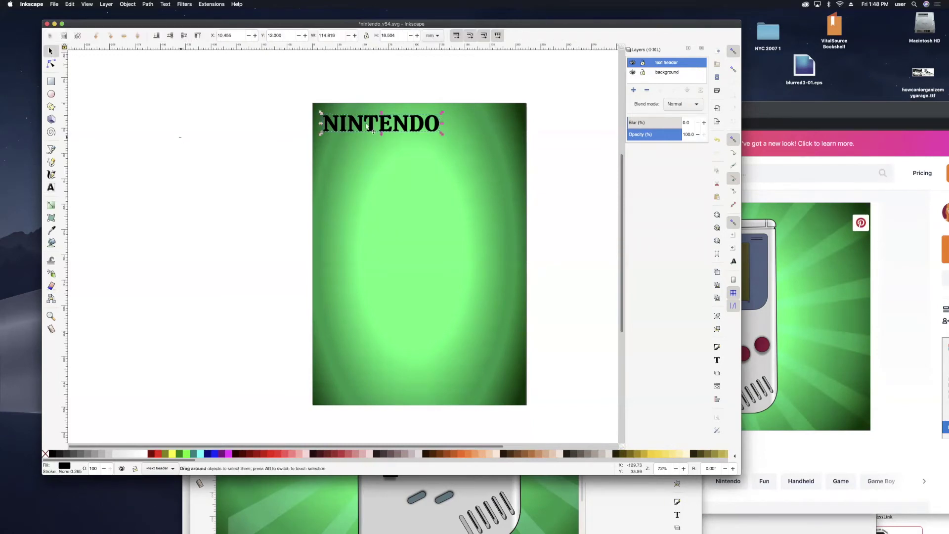
click(371, 126)
scroll(372, 126, right, 1)
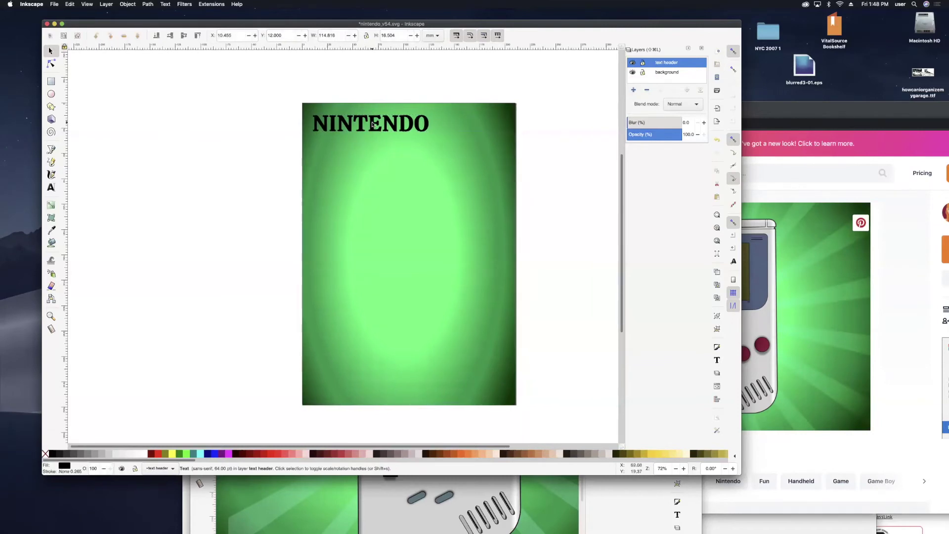
drag(371, 124, 421, 371)
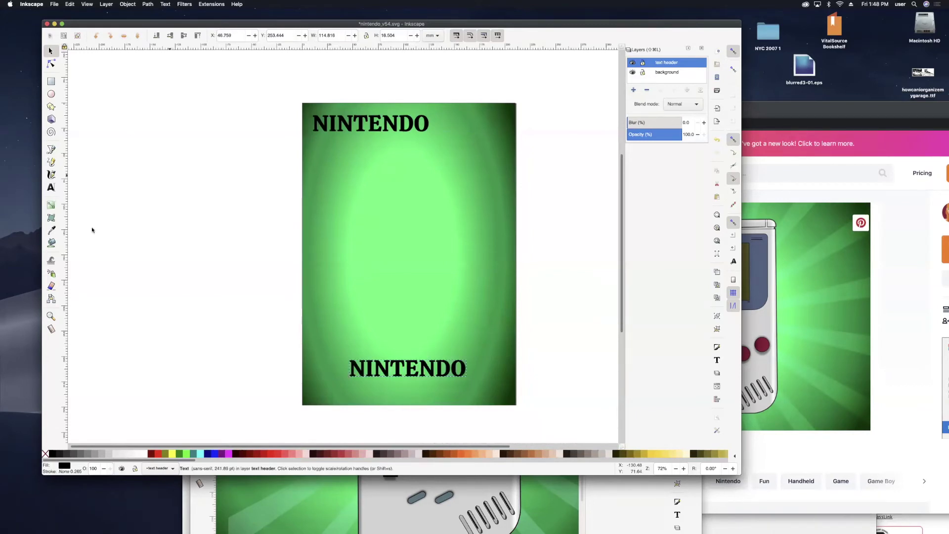
Step: Change the bottom NINTENDO text to 'GameBoy'
click(54, 190)
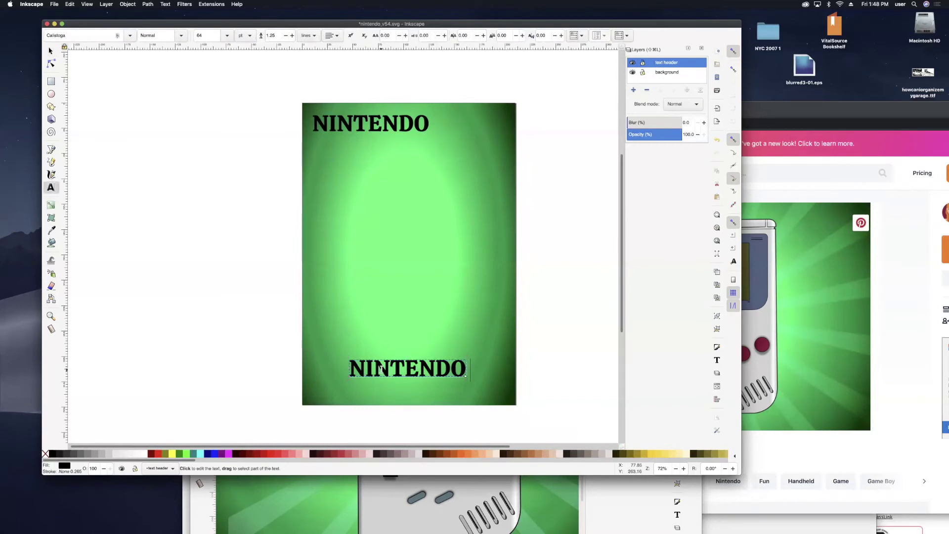
click(381, 369)
double_click(460, 369)
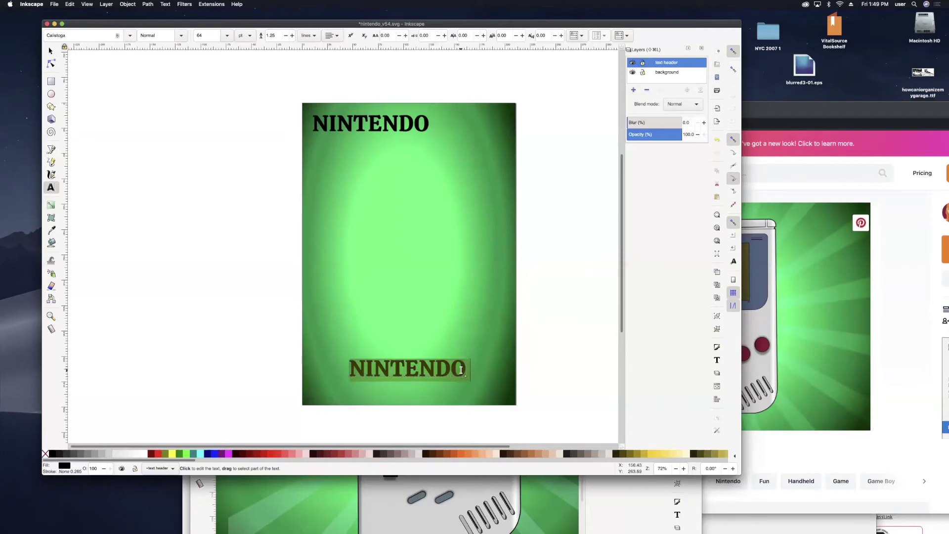
text(Ga)
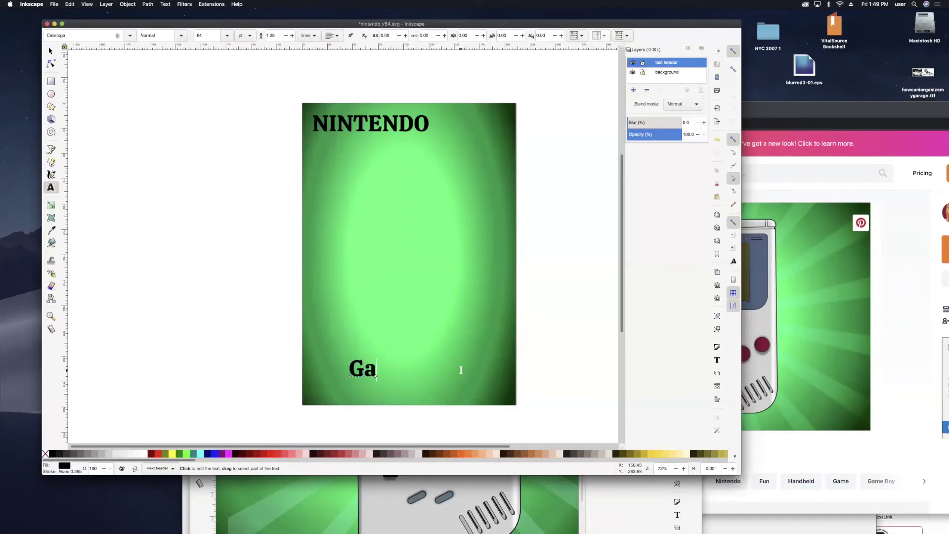
text(meB)
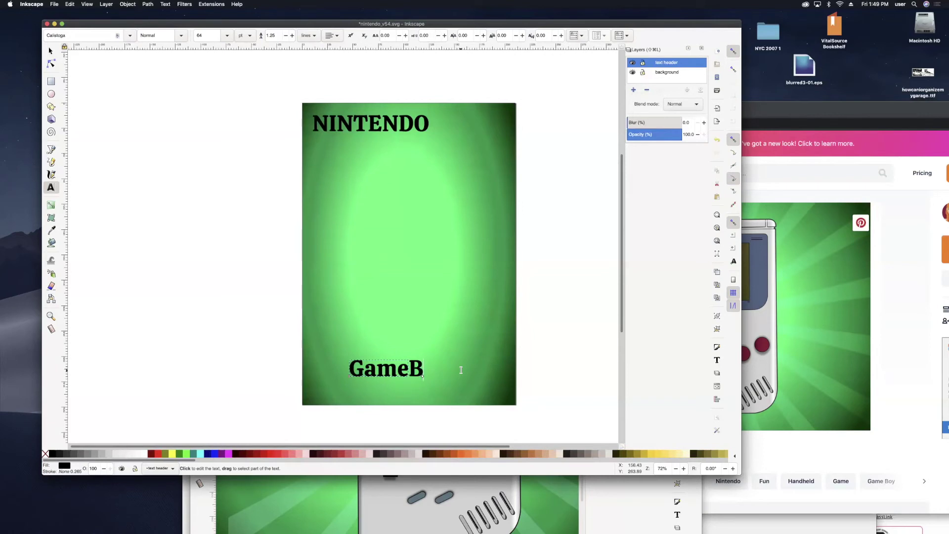
text(oy)
scroll(517, 371, right, 1)
click(50, 51)
click(578, 214)
Step: Close the Vecteezy browser window and bring the Game Boy vector file forward
click(765, 194)
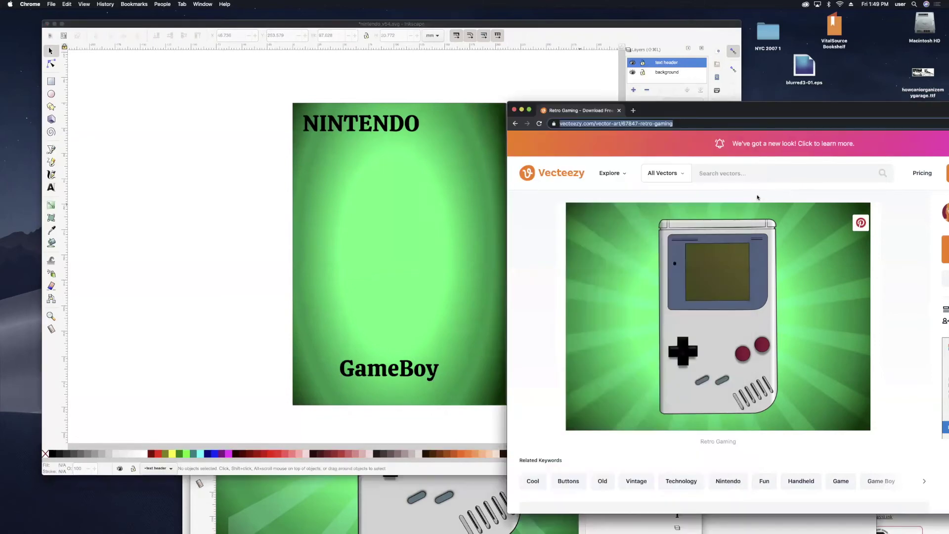
key(super+w)
key(ctrl+Up)
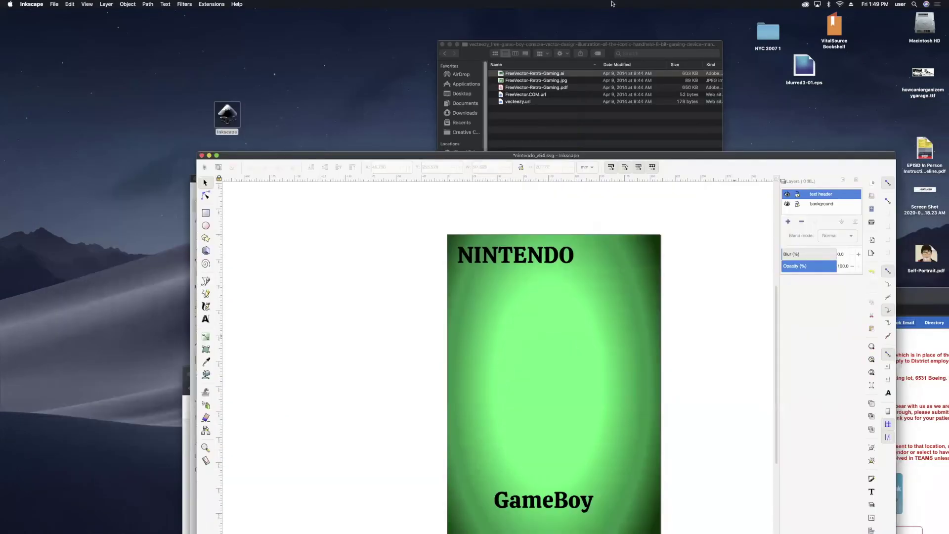
click(497, 215)
click(391, 483)
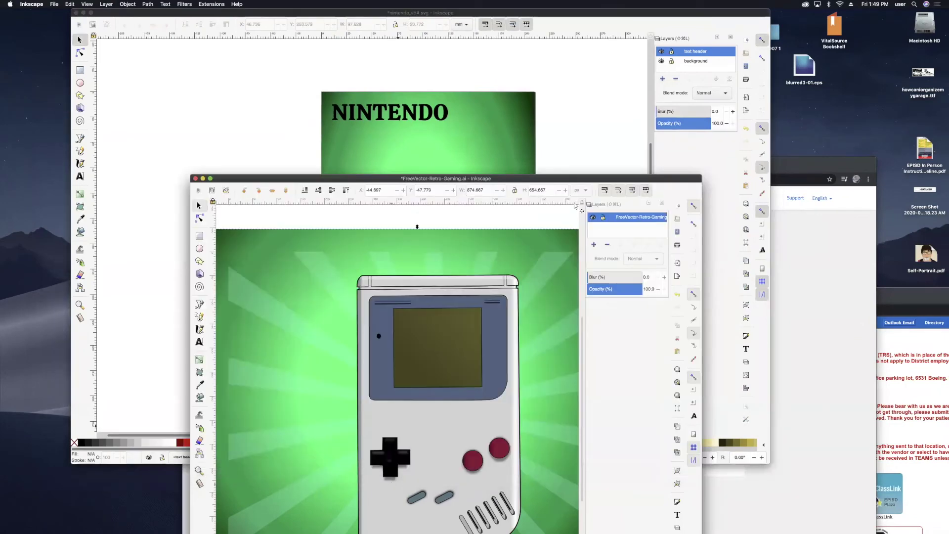
Step: Enlarge the Game Boy file's window and delete the green background behind the console
drag(501, 179, 501, 72)
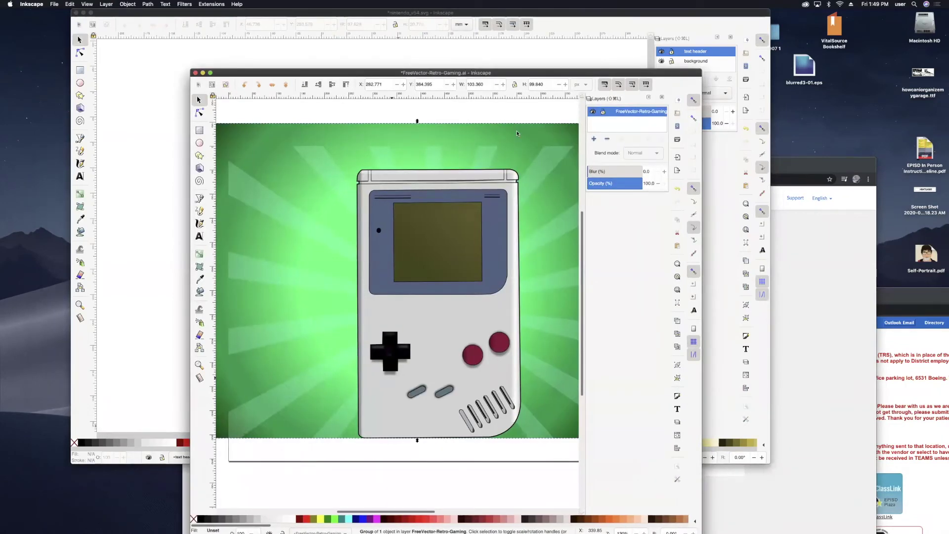
click(575, 116)
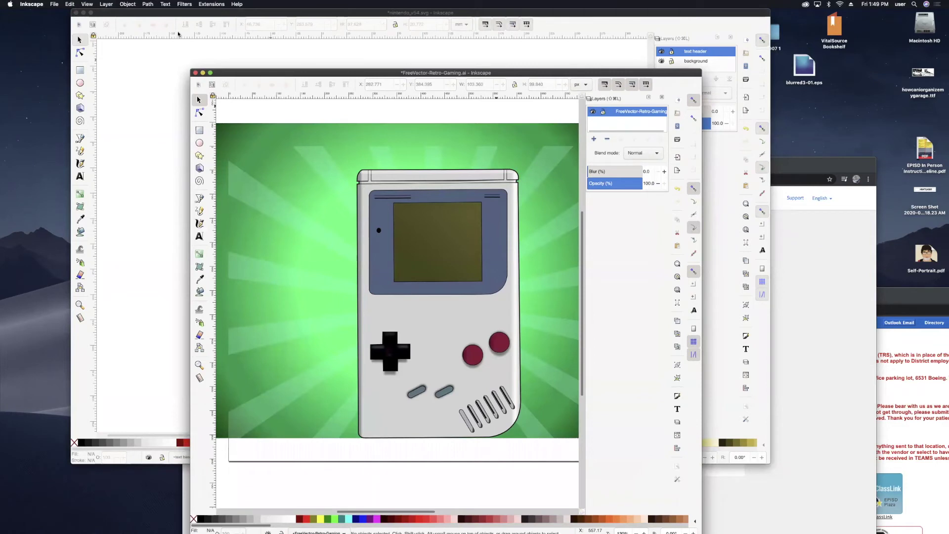
click(125, 4)
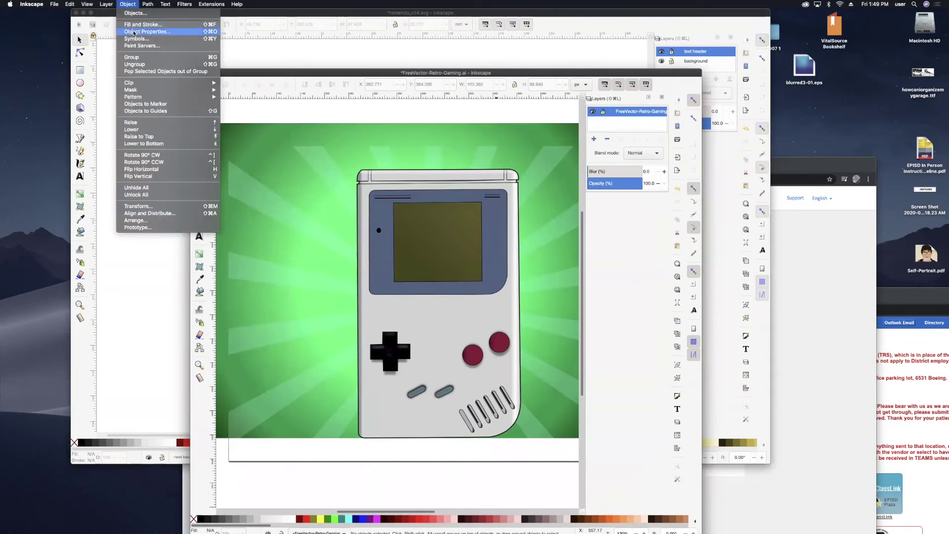
click(321, 115)
click(331, 129)
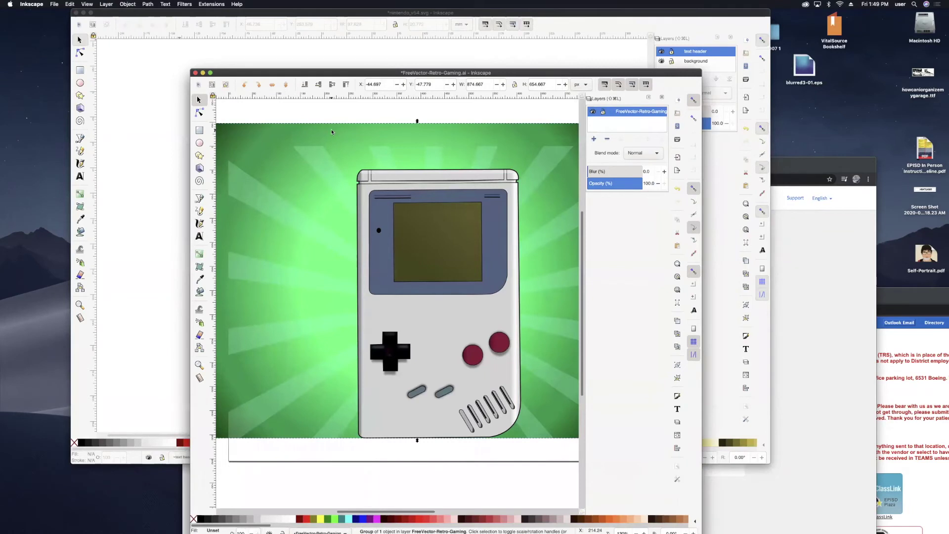
key(Delete)
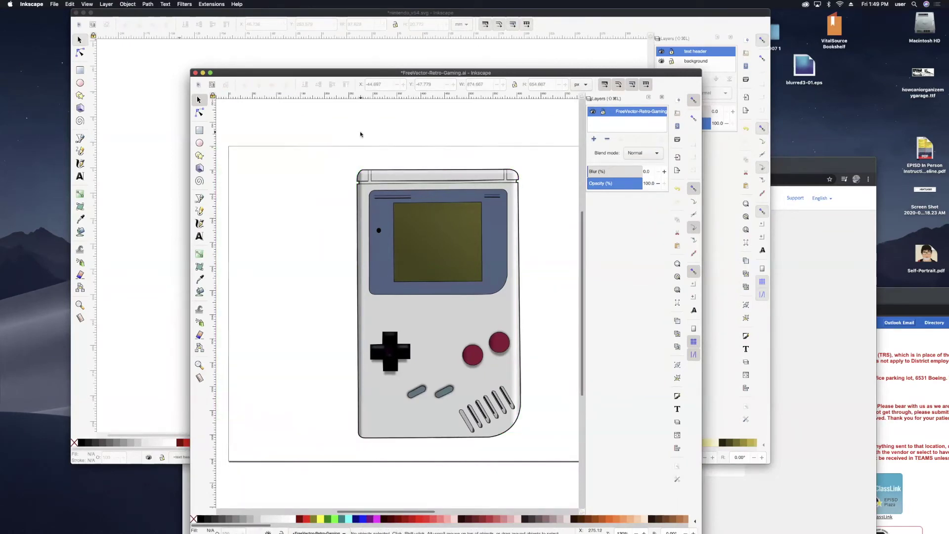
drag(310, 117, 428, 160)
key(Delete)
Step: Clear the selection and rubber-band select the Game Boy artwork parts
drag(436, 280, 532, 432)
key(Escape)
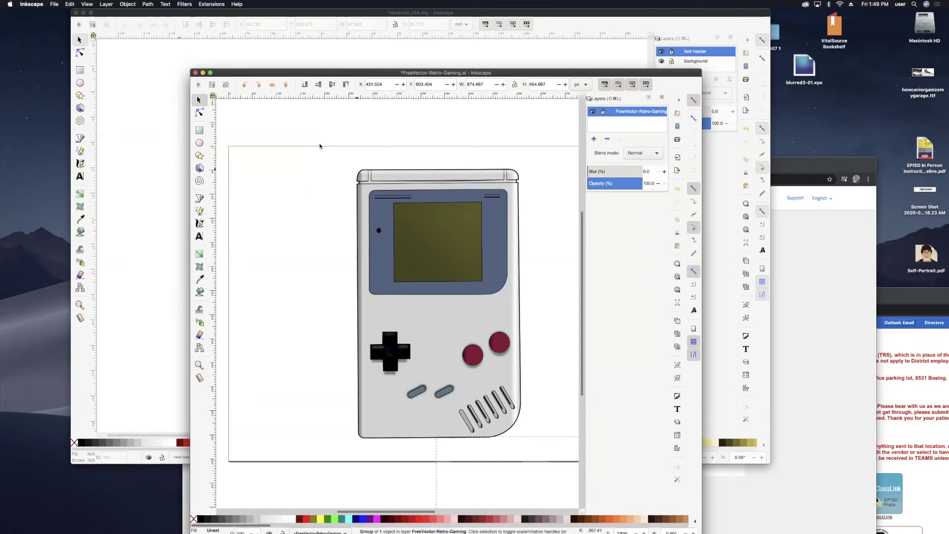
click(323, 144)
click(325, 148)
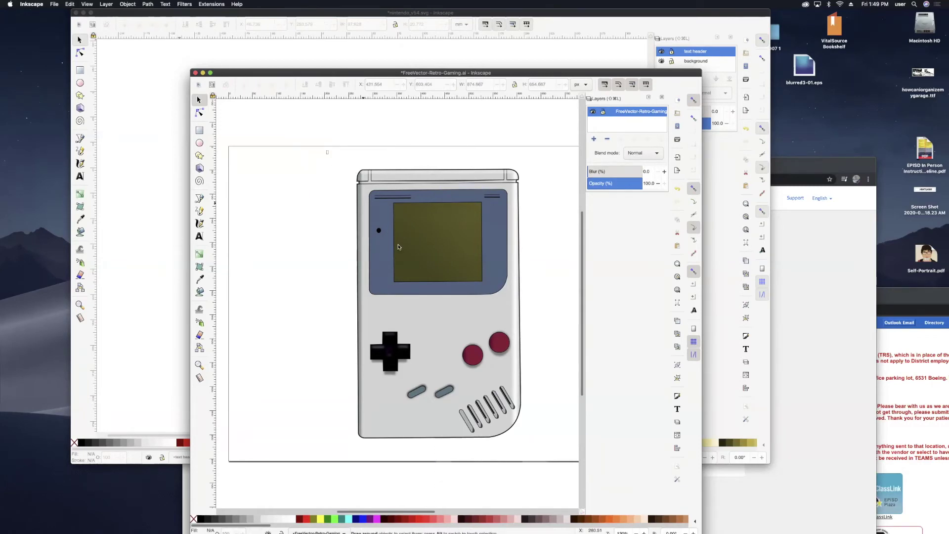
drag(491, 363, 538, 455)
click(546, 454)
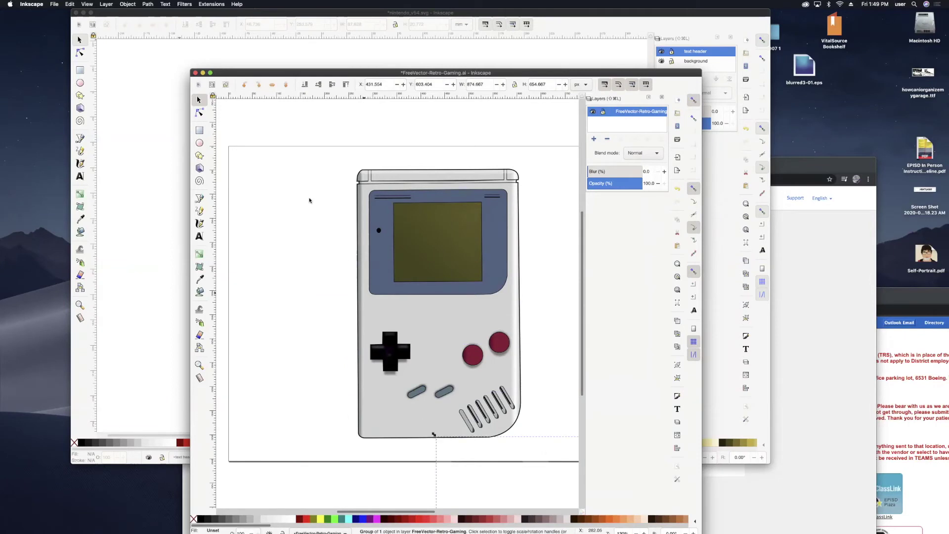
drag(319, 154, 326, 162)
Step: Group the 19 selected Game Boy parts with Ctrl+G and switch back to the nintendo_v54.svg window
drag(537, 448, 538, 446)
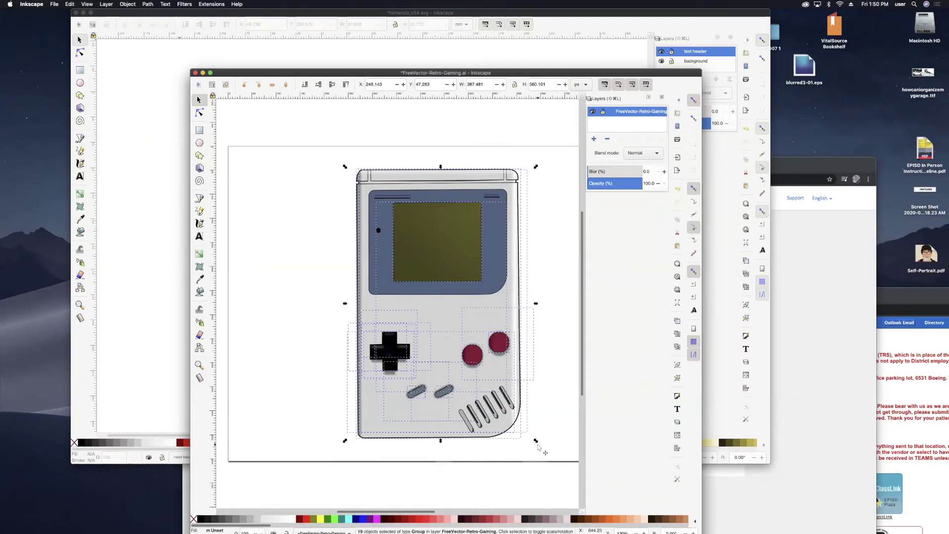
key(alt)
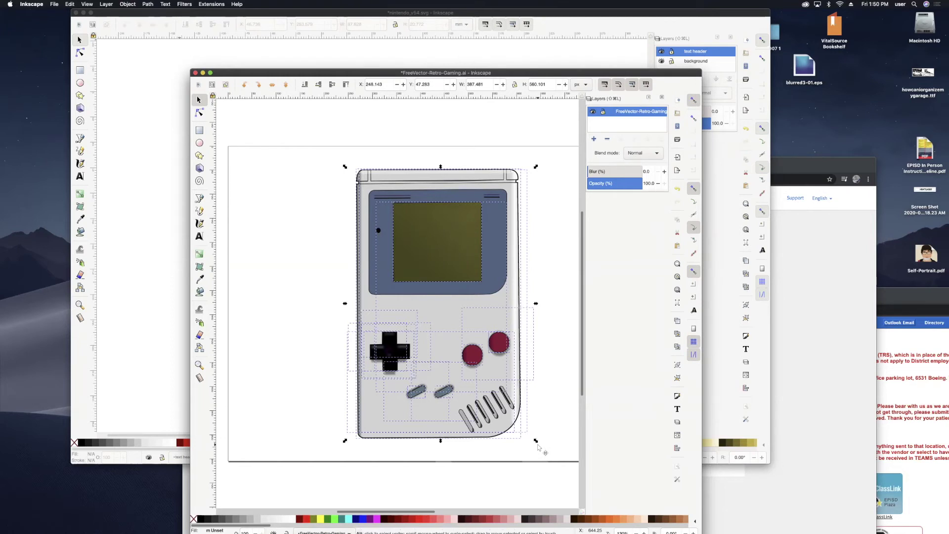
key(ctrl+g)
scroll(469, 386, left, 5)
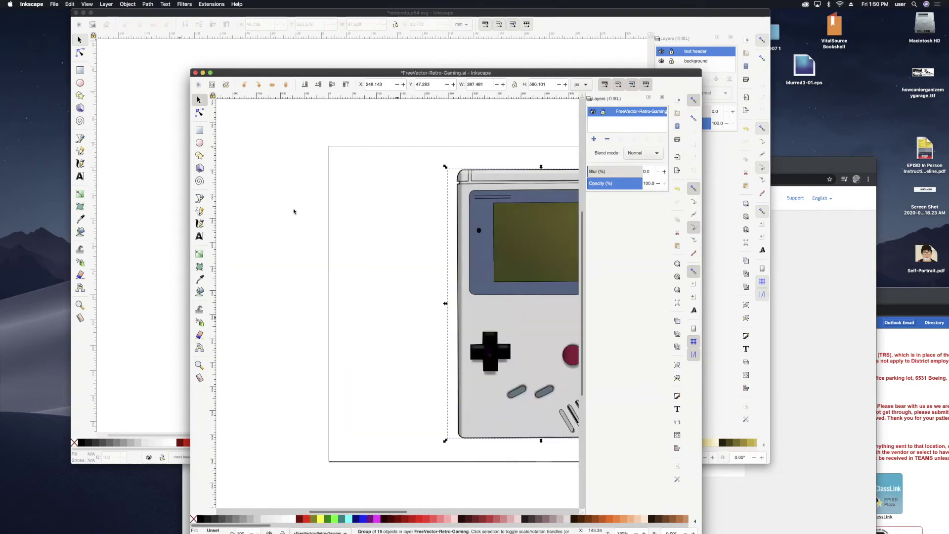
click(280, 55)
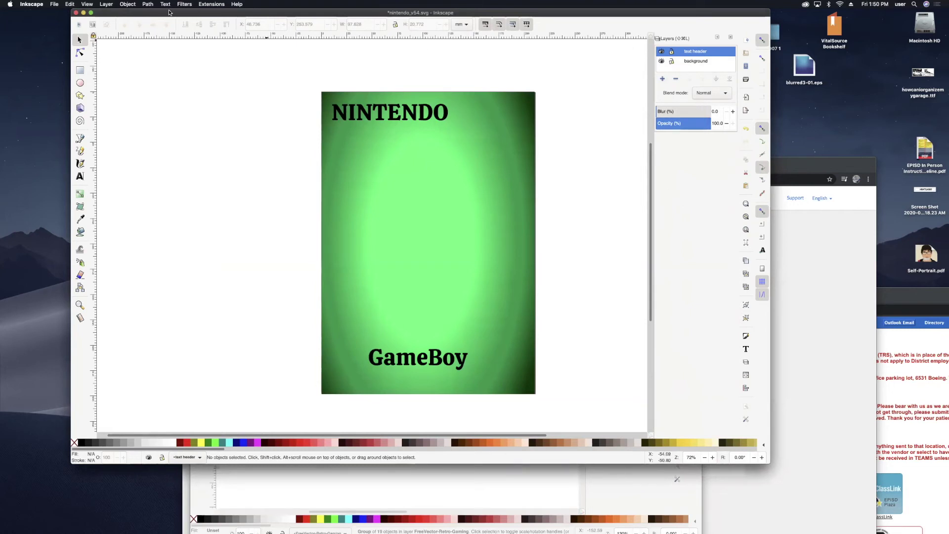
click(107, 3)
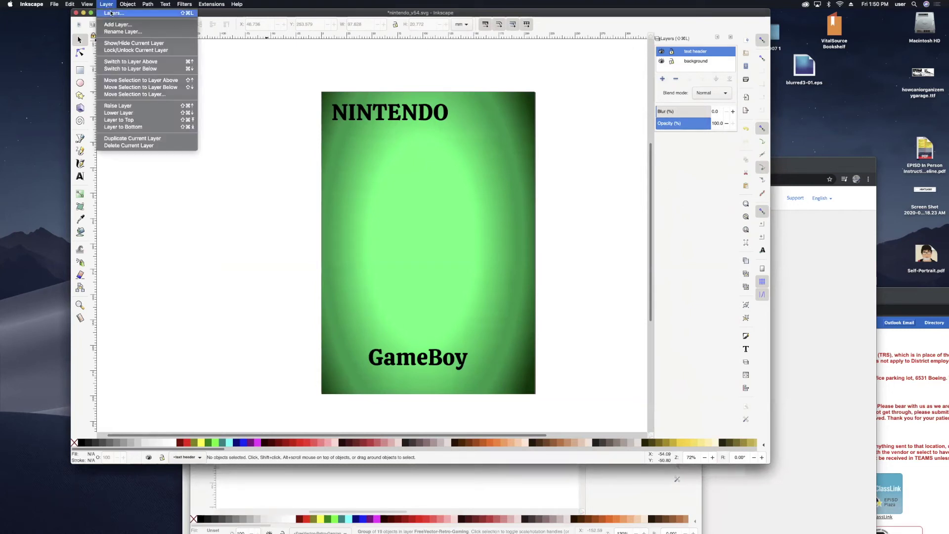
Step: Create an 'el gameboy' layer above the current one and paste the 19-part Game Boy group into it
click(111, 13)
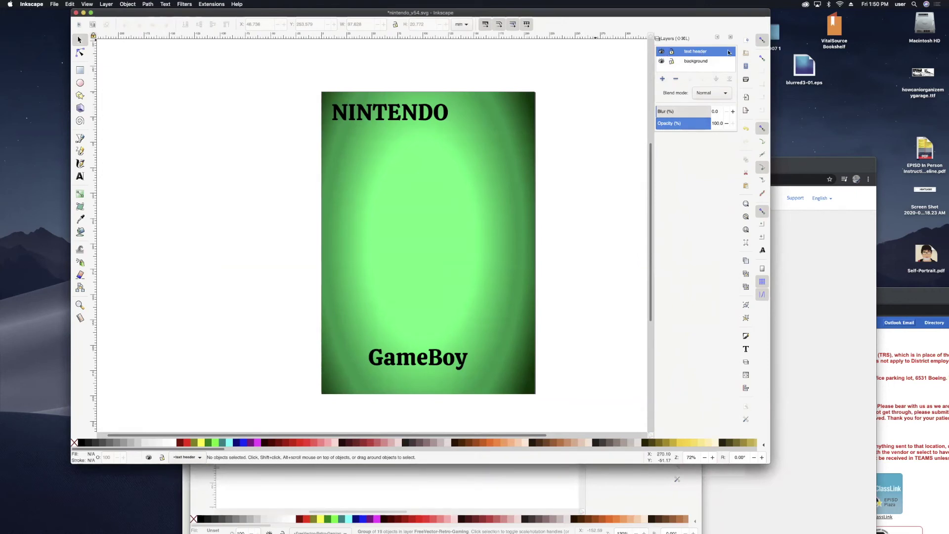
click(107, 4)
click(115, 25)
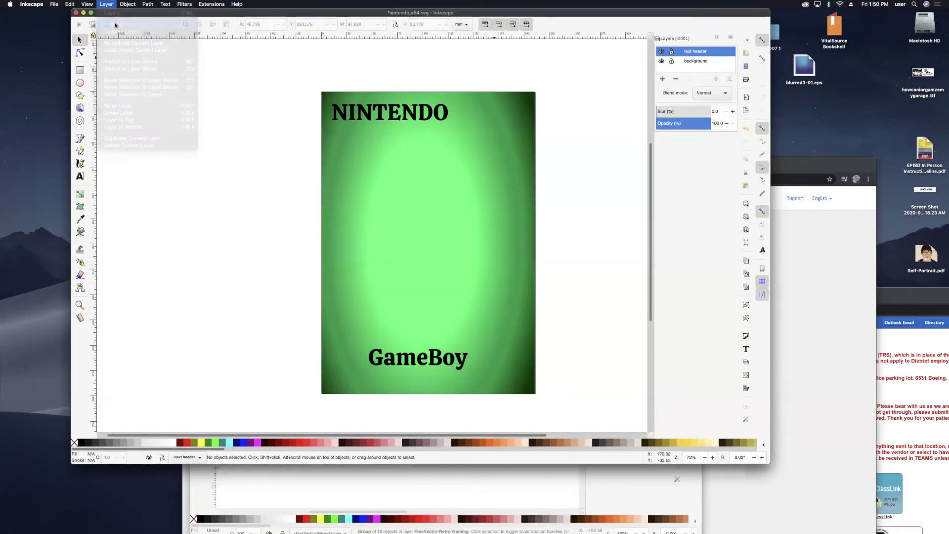
text(el game)
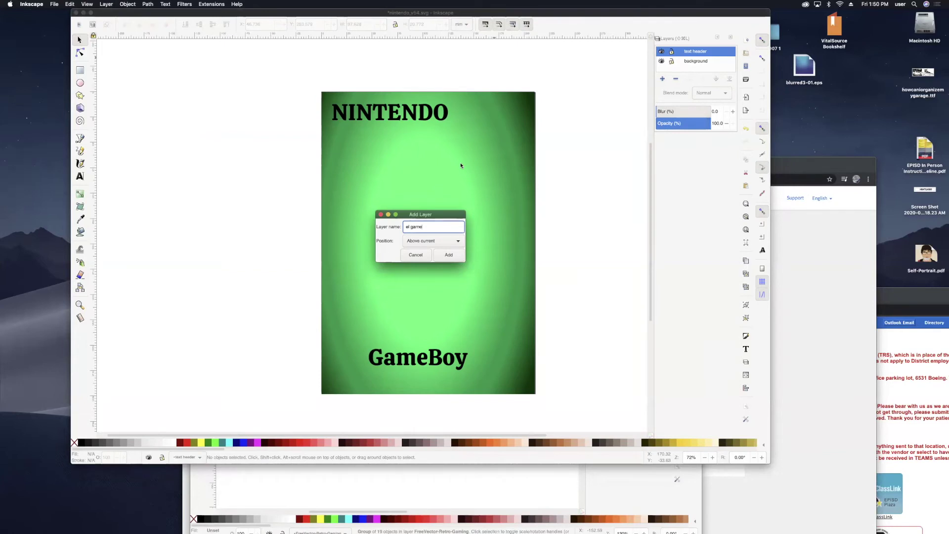
text(boy)
key(Return)
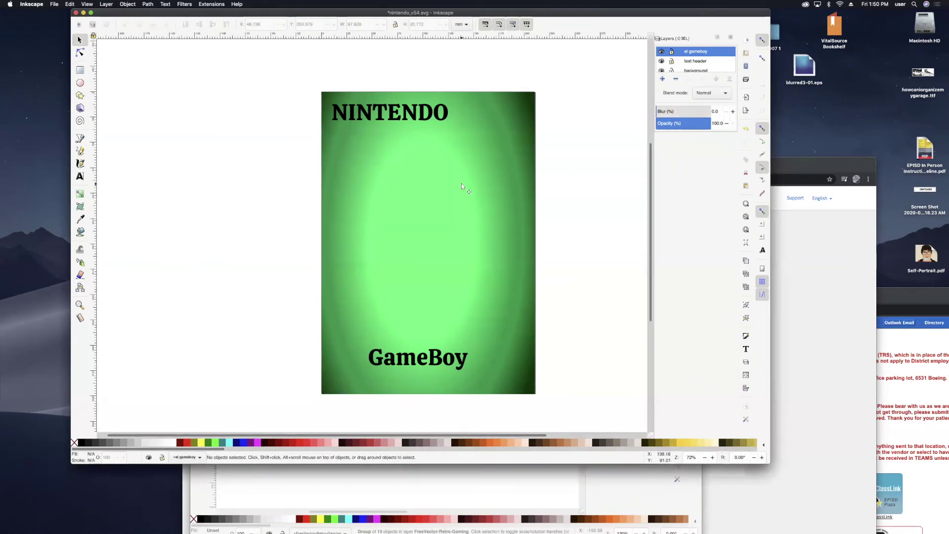
key(super+v)
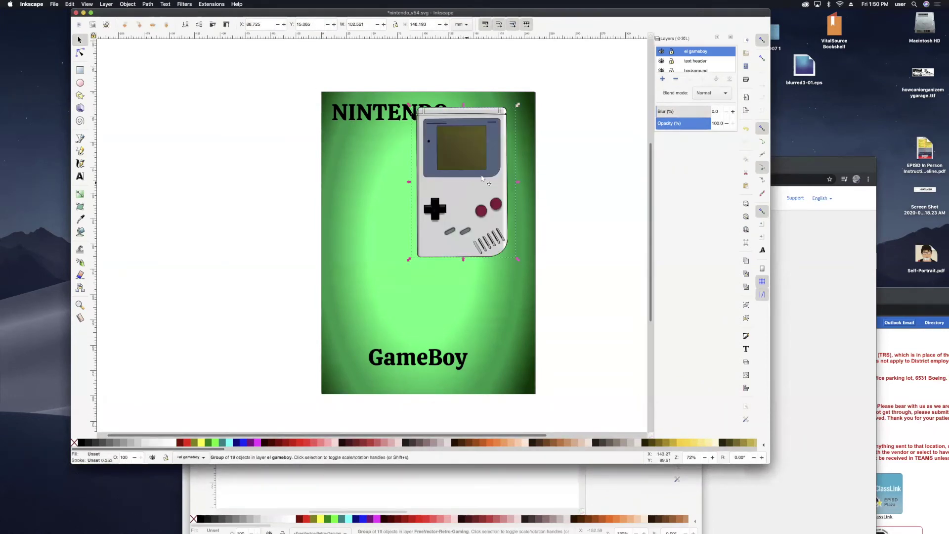
Step: Drag the Game Boy group down and centre it under the NINTENDO title
drag(451, 192, 379, 197)
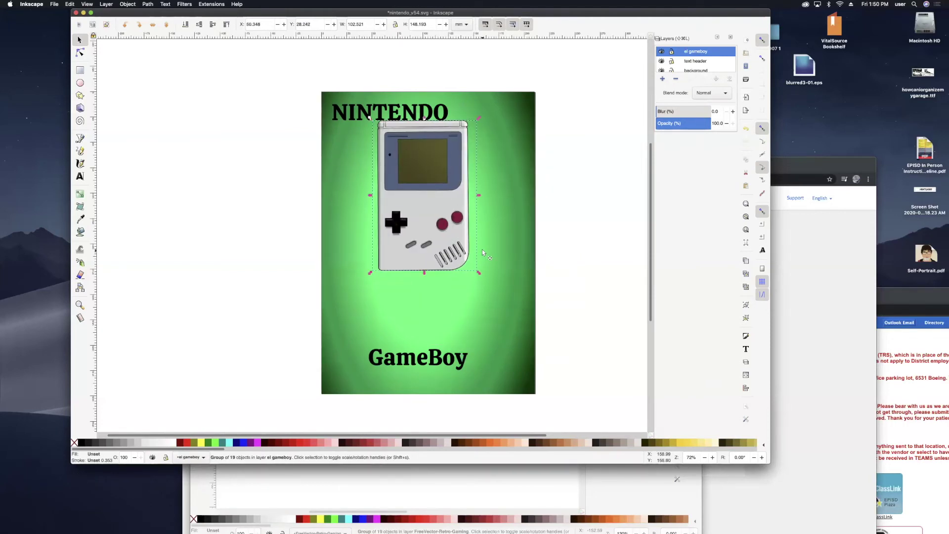
drag(430, 200, 425, 216)
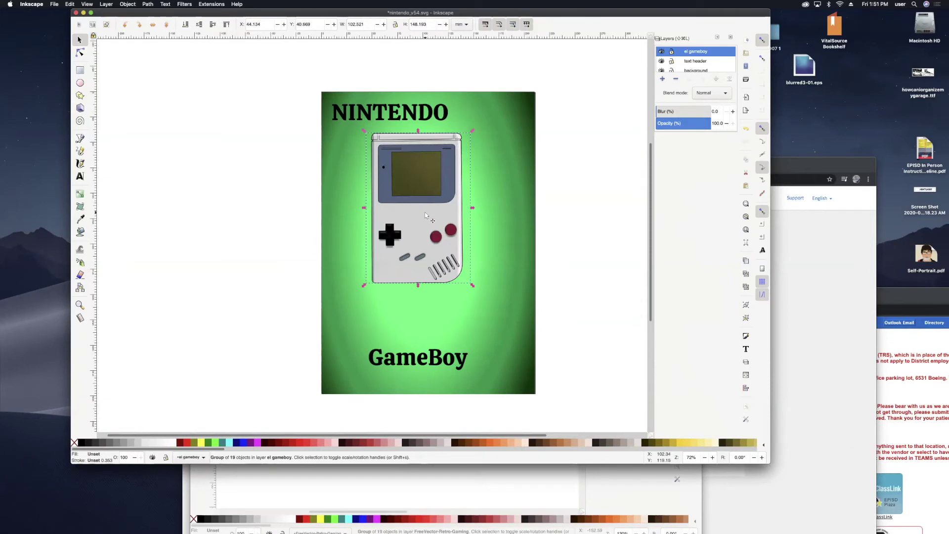
click(126, 4)
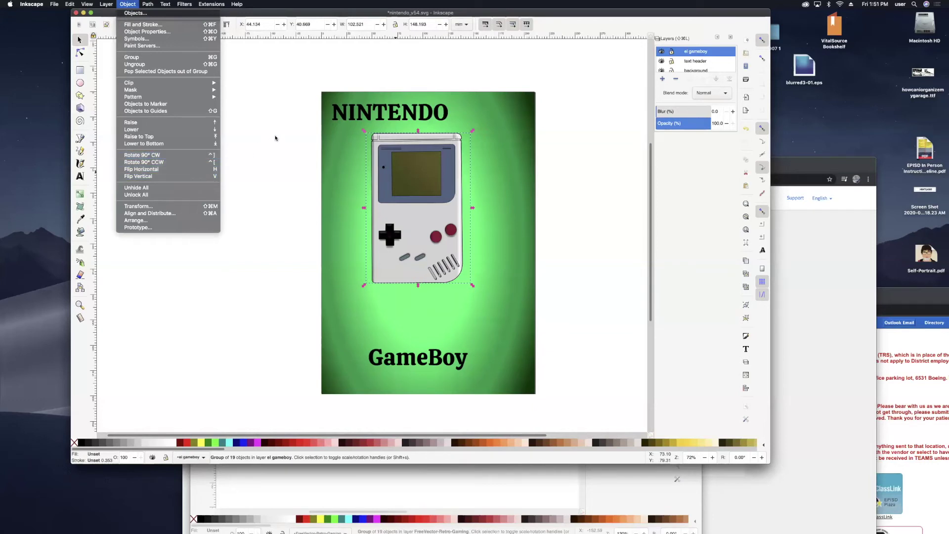
click(326, 138)
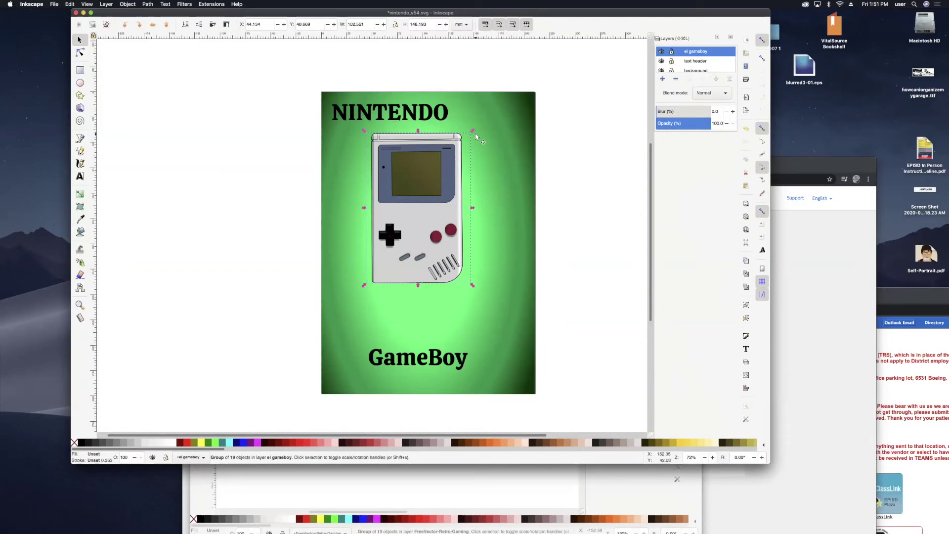
Step: Undo the accidental green background move, then reselect the Game Boy and nudge it into place
drag(478, 135, 486, 147)
key(Escape)
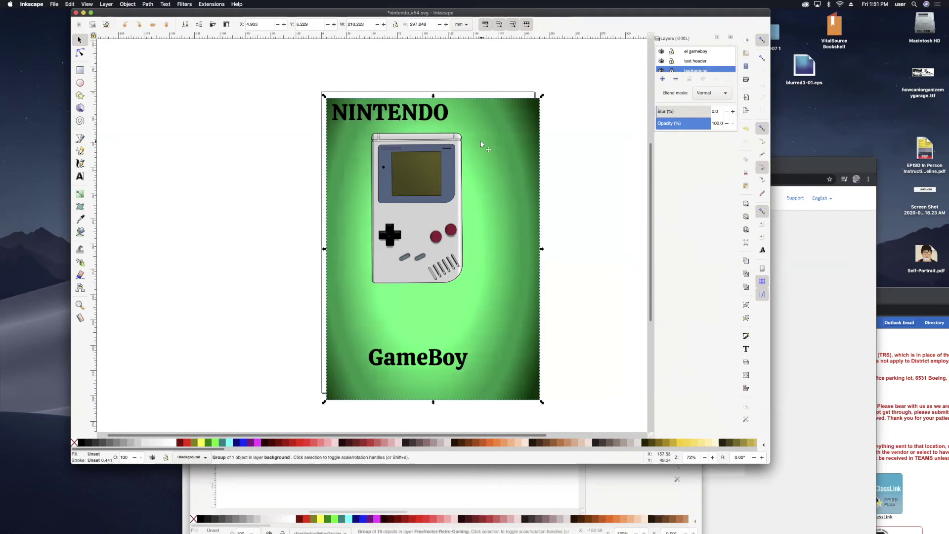
key(super+z)
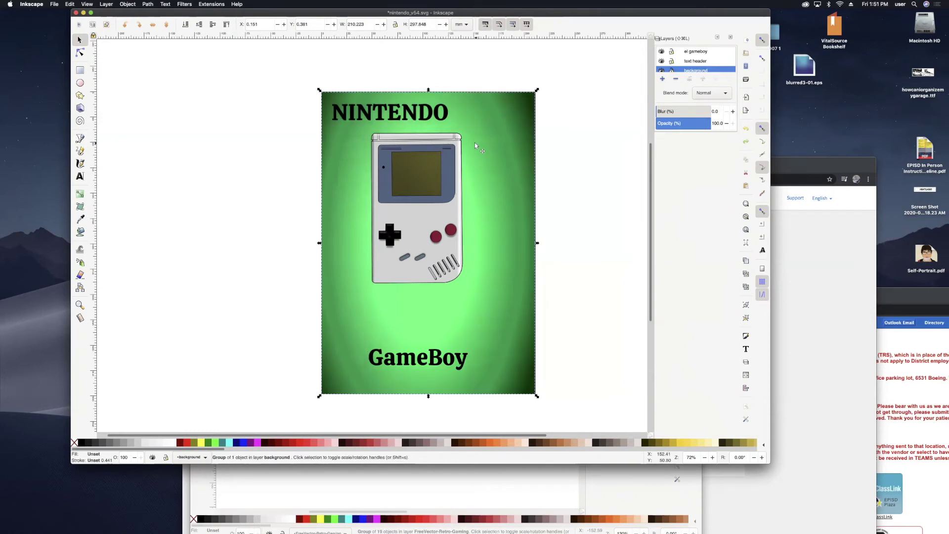
click(442, 162)
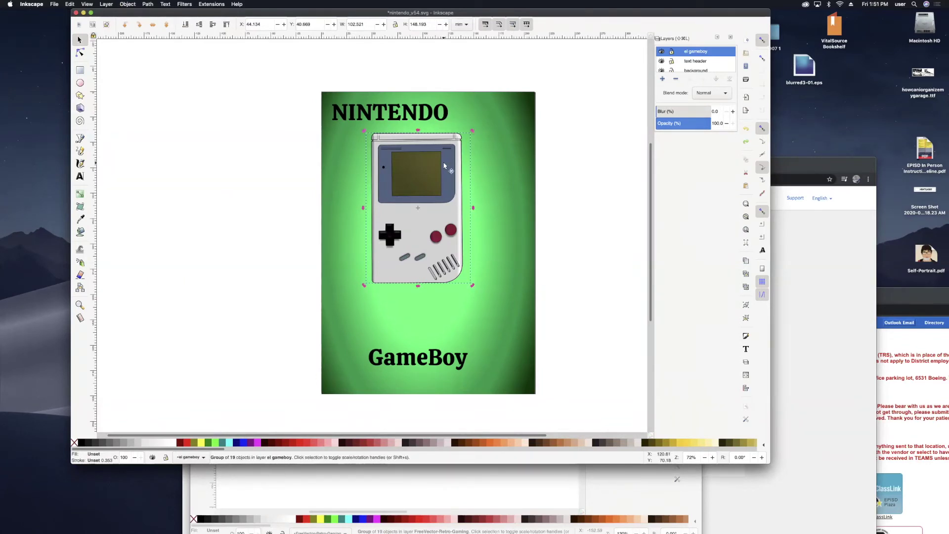
mouse_move(477, 128)
mouse_down()
mouse_move(486, 135)
mouse_move(473, 137)
mouse_up()
Step: Undo the stray background shift, rotate the Game Boy to a tilt, and move it slightly left
key(ctrl+z)
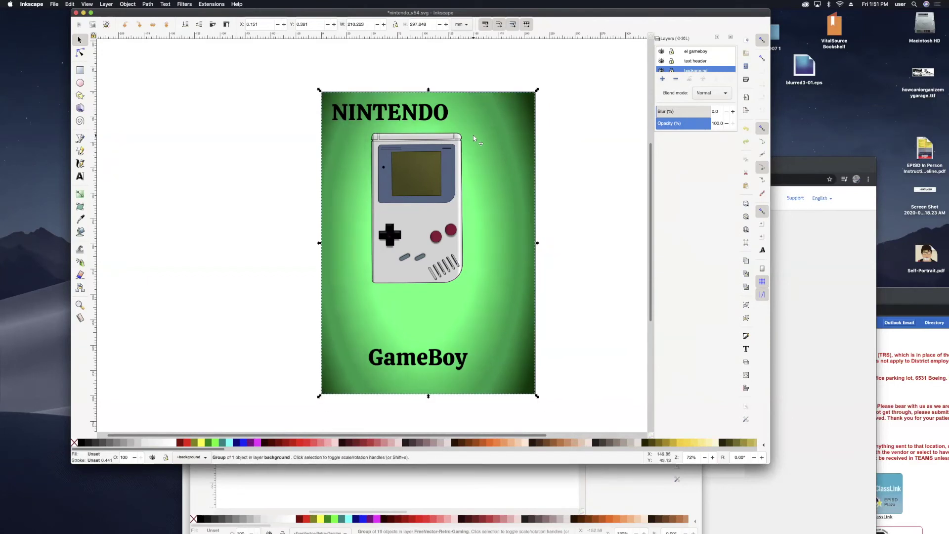
click(445, 162)
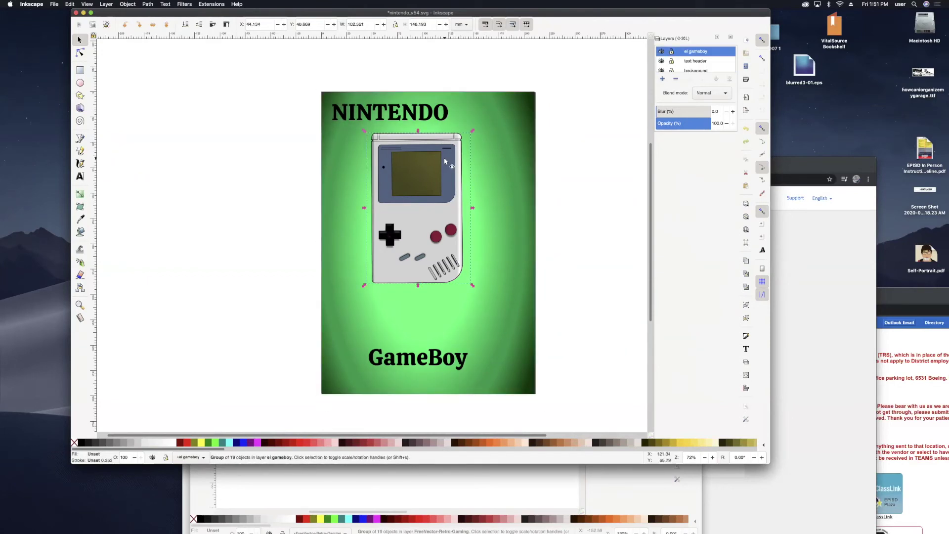
click(457, 153)
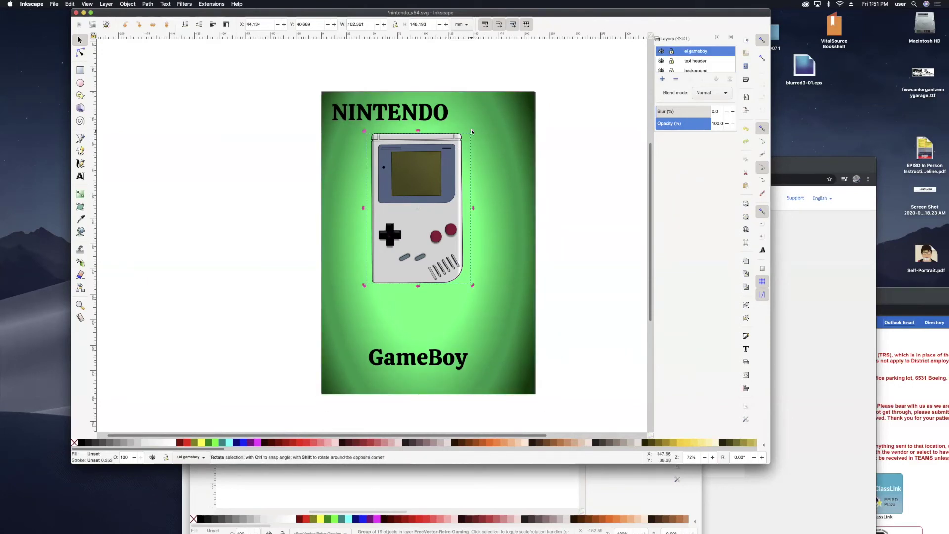
drag(471, 129, 487, 152)
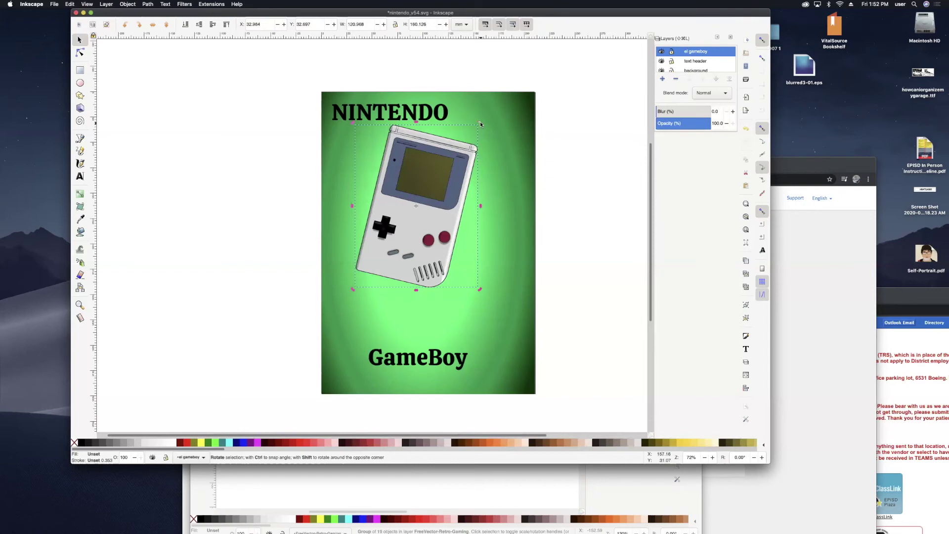
drag(482, 123, 482, 127)
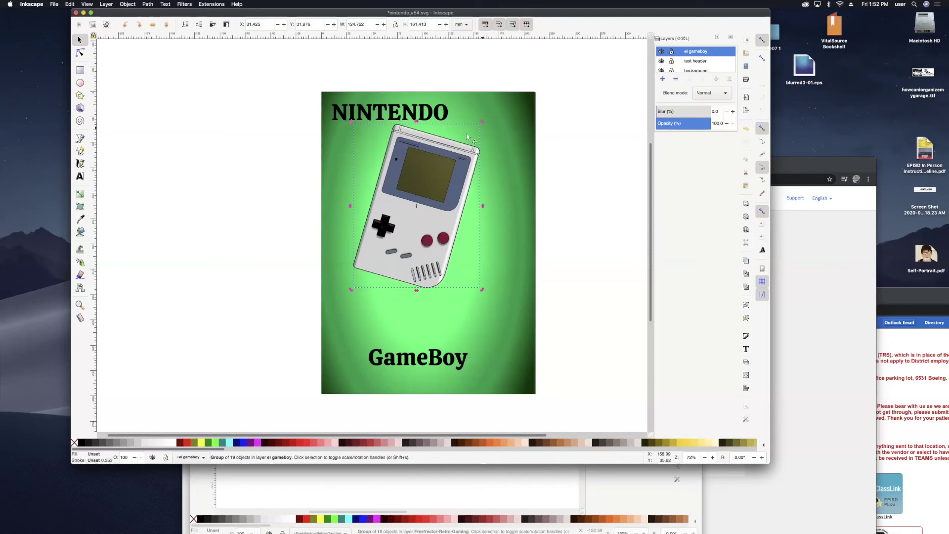
drag(447, 145, 434, 172)
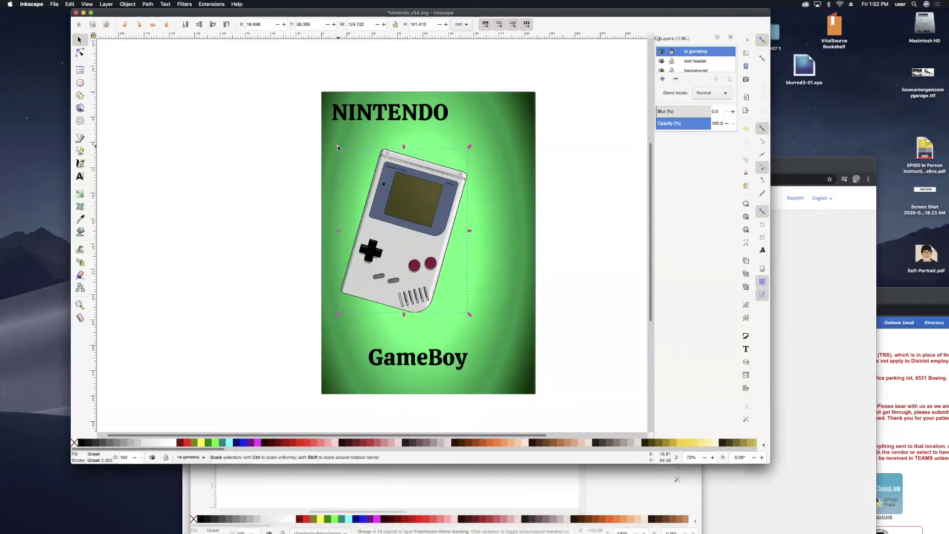
Step: Revert the attempted enlarge and double-width stretch, nudge the Game Boy down-left, then select the green background
drag(336, 146, 329, 138)
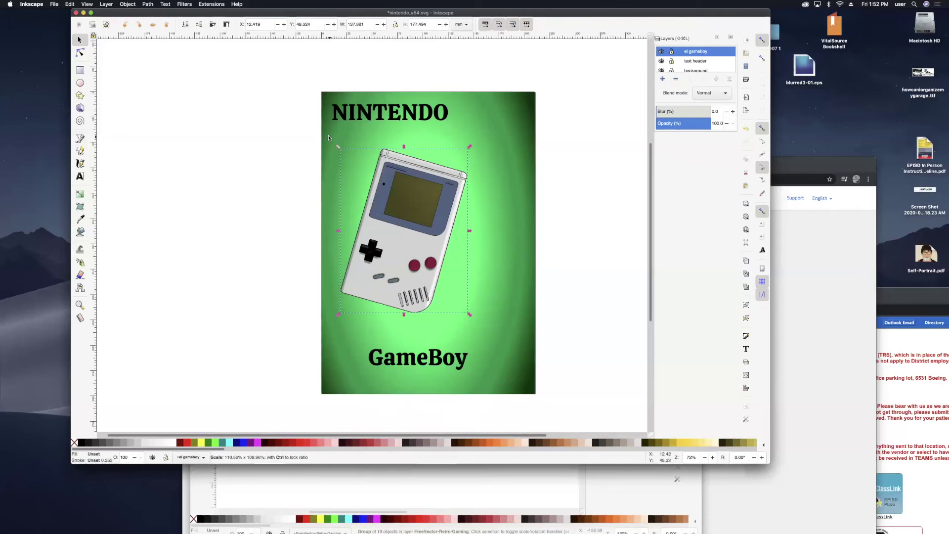
key(Escape)
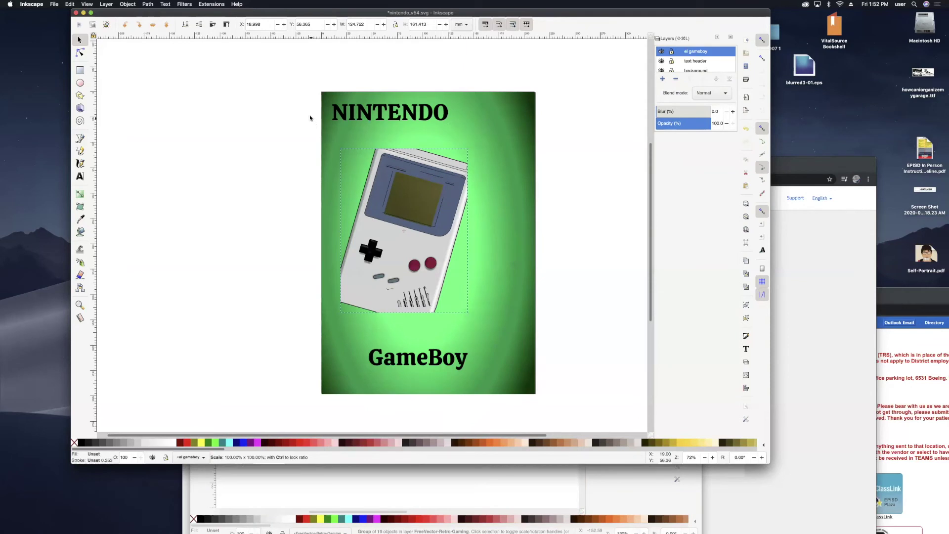
drag(307, 114, 304, 109)
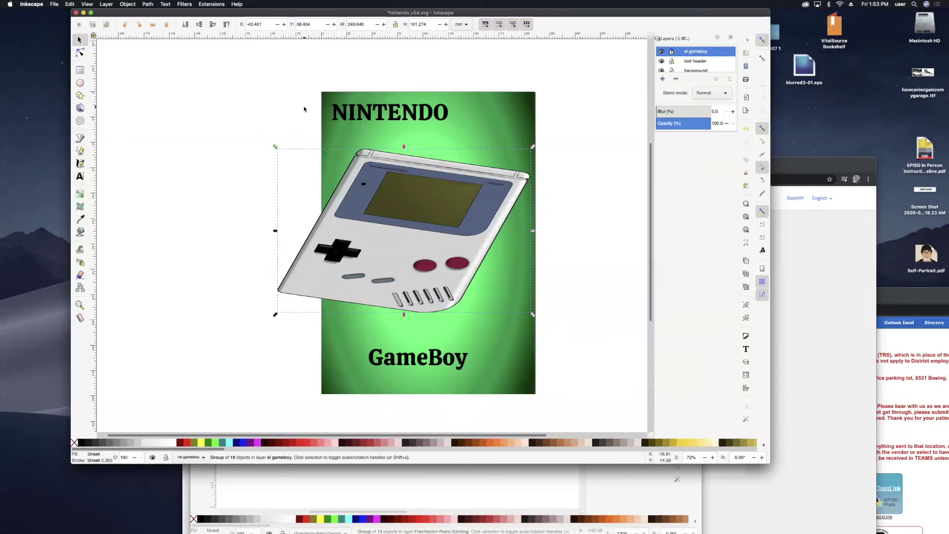
key(super+z)
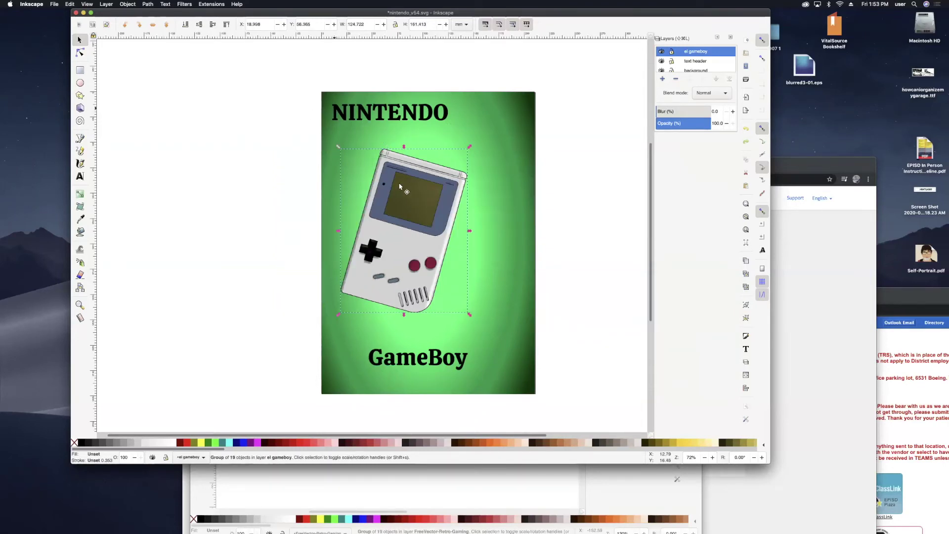
drag(375, 231, 371, 233)
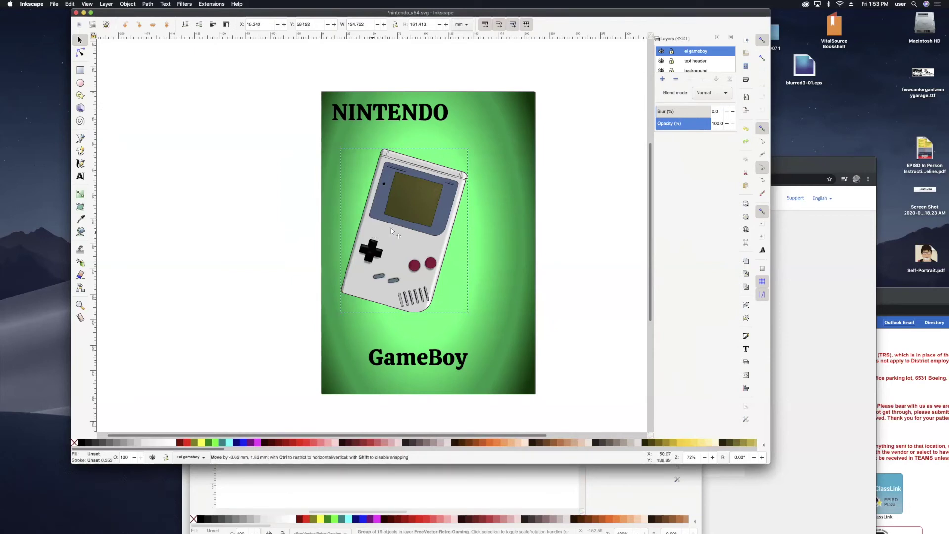
click(553, 233)
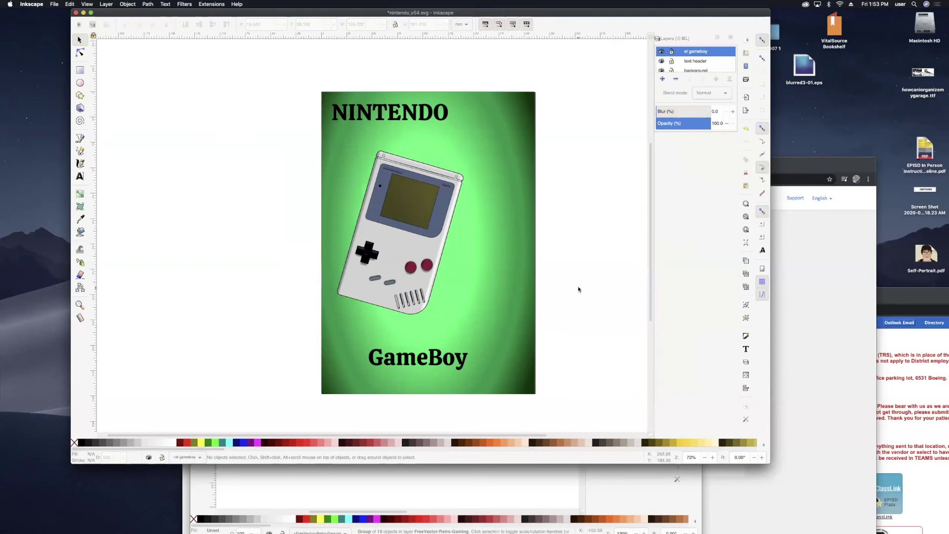
click(493, 286)
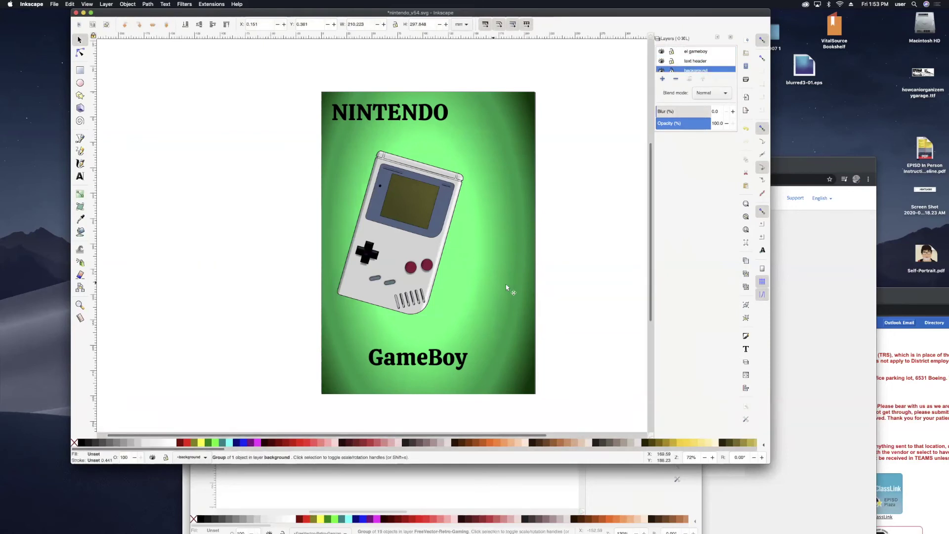
Step: Open the recent file nintendo poster sample.svg
click(57, 4)
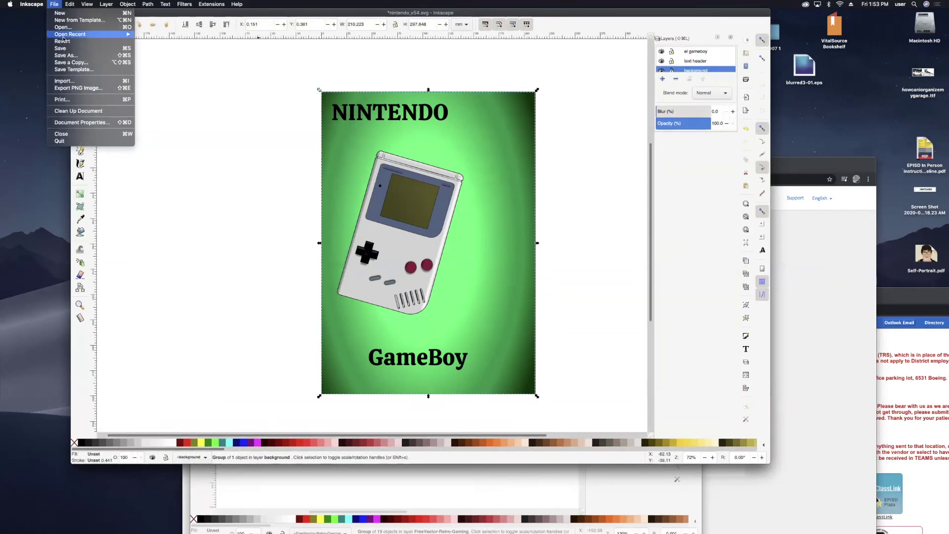
mouse_move(69, 34)
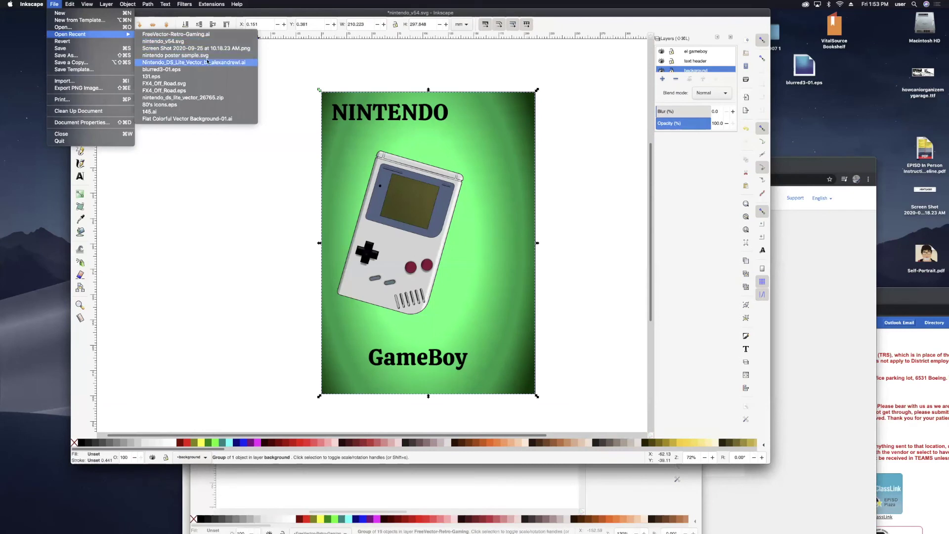
click(207, 56)
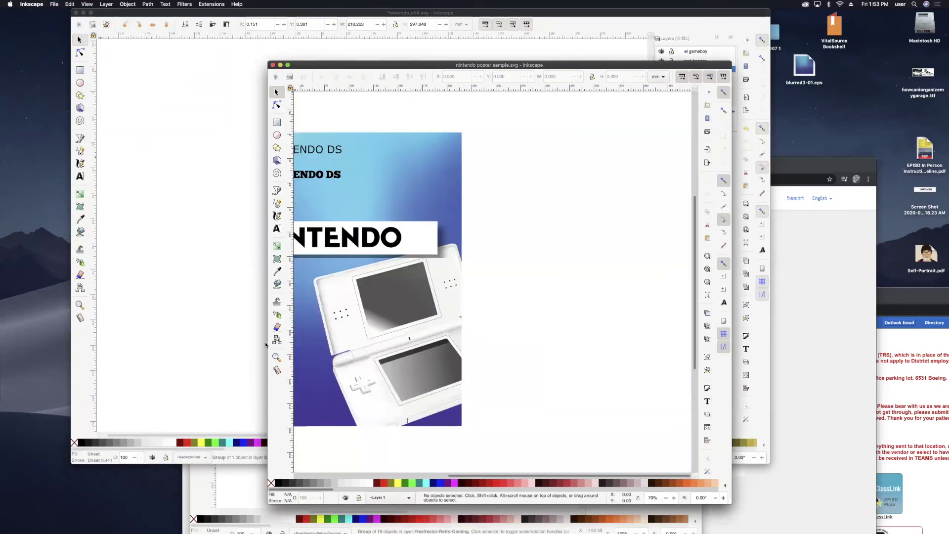
drag(457, 475, 377, 476)
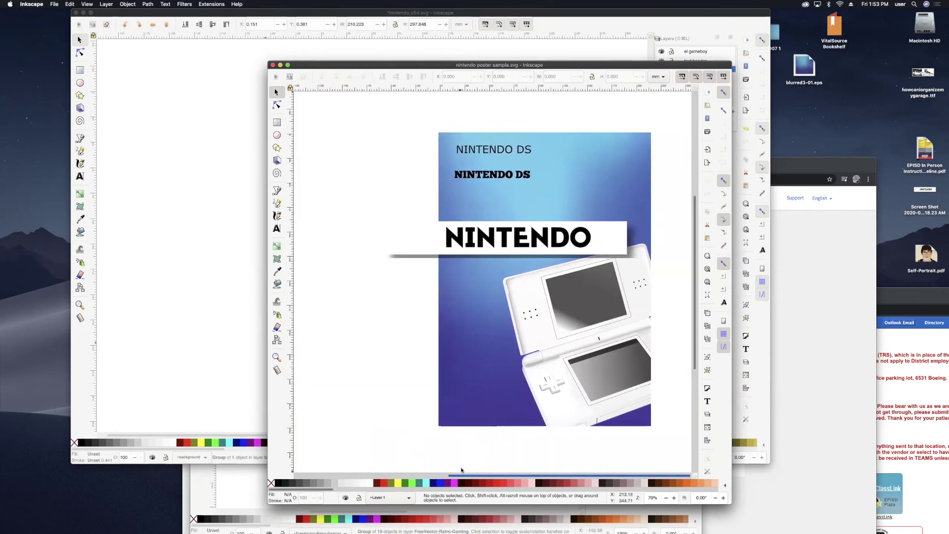
Step: Move the NINTENDO banner up over the NINTENDO DS text and deselect it
click(512, 242)
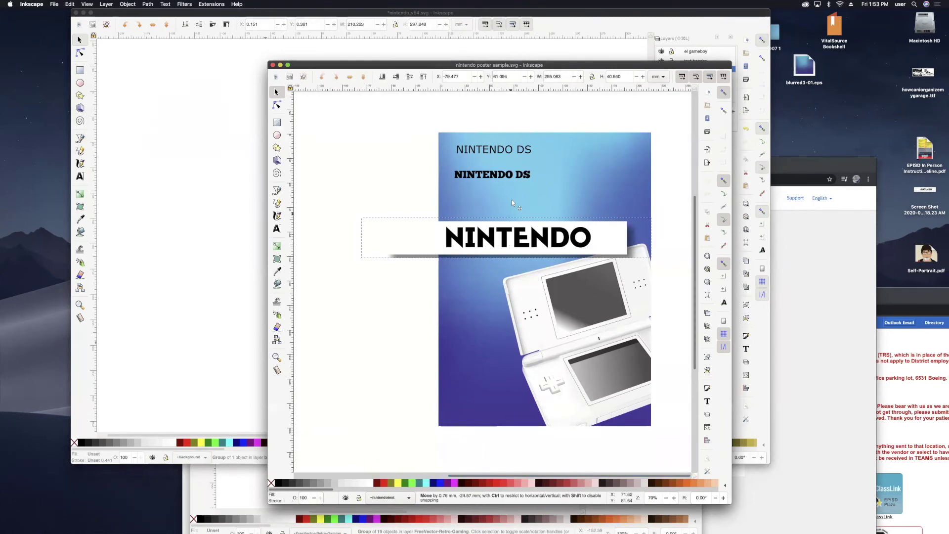
drag(512, 243, 513, 160)
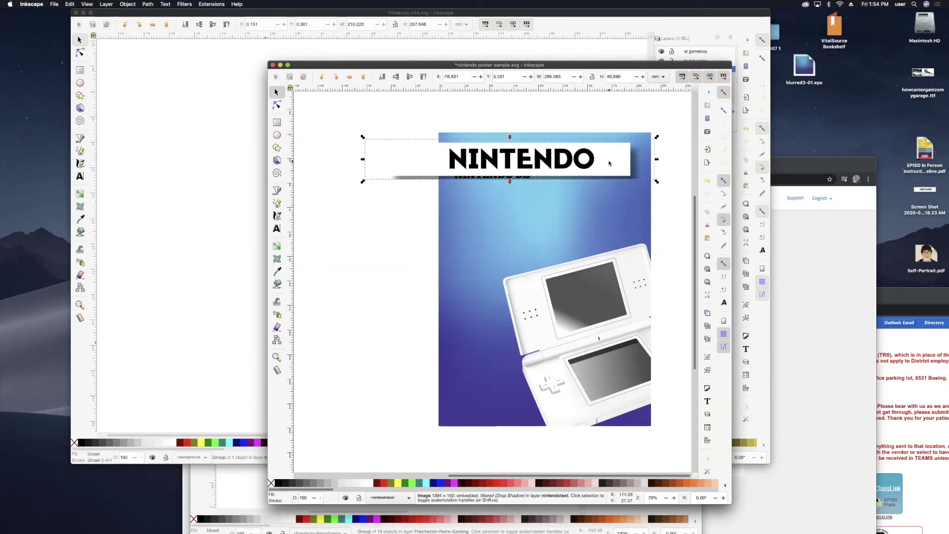
click(475, 102)
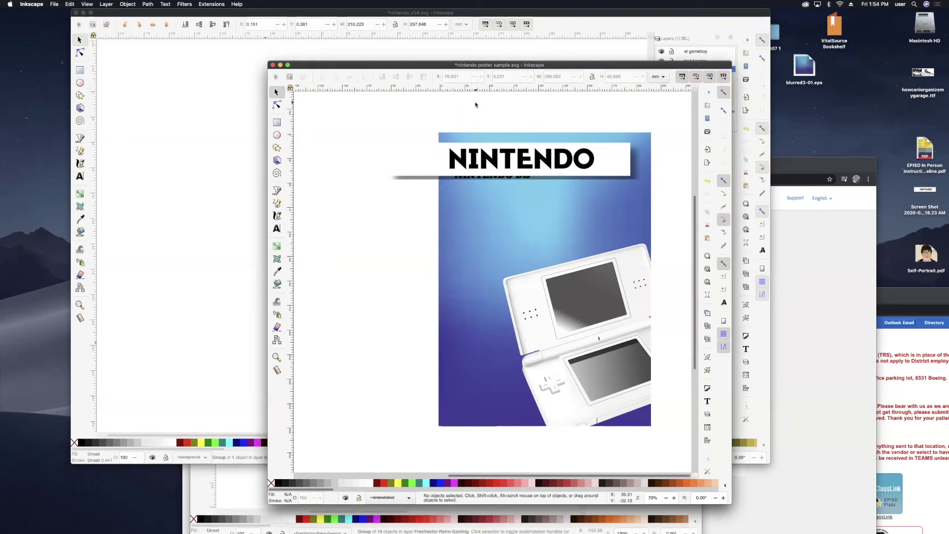
click(673, 319)
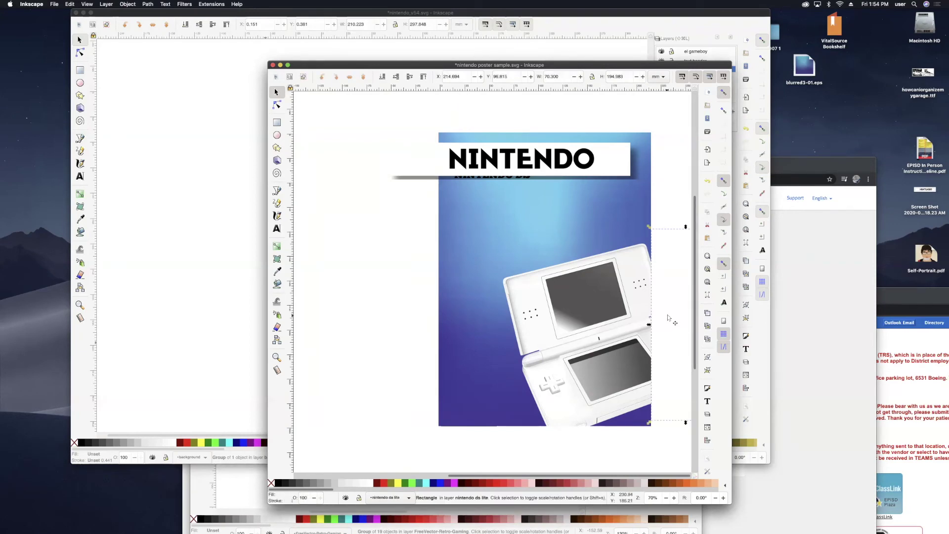
drag(673, 302, 581, 287)
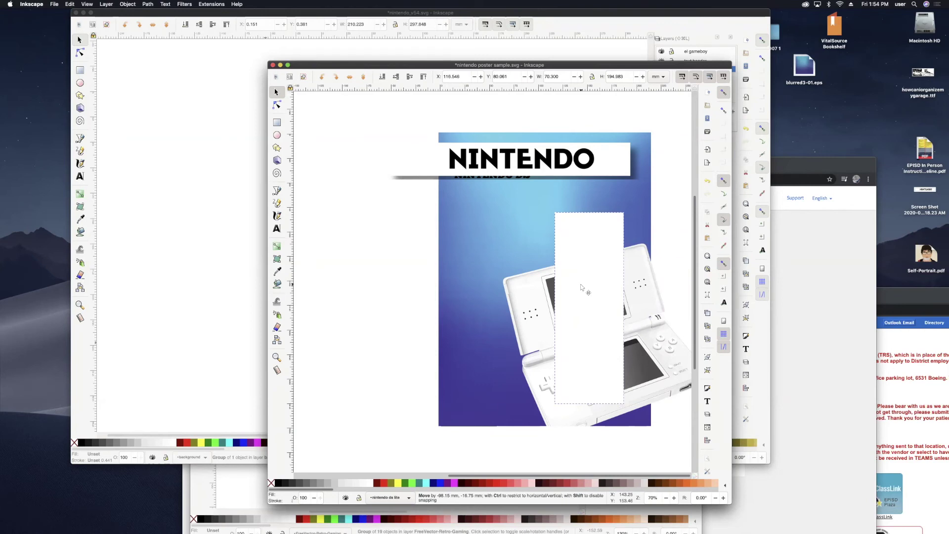
drag(581, 286, 581, 286)
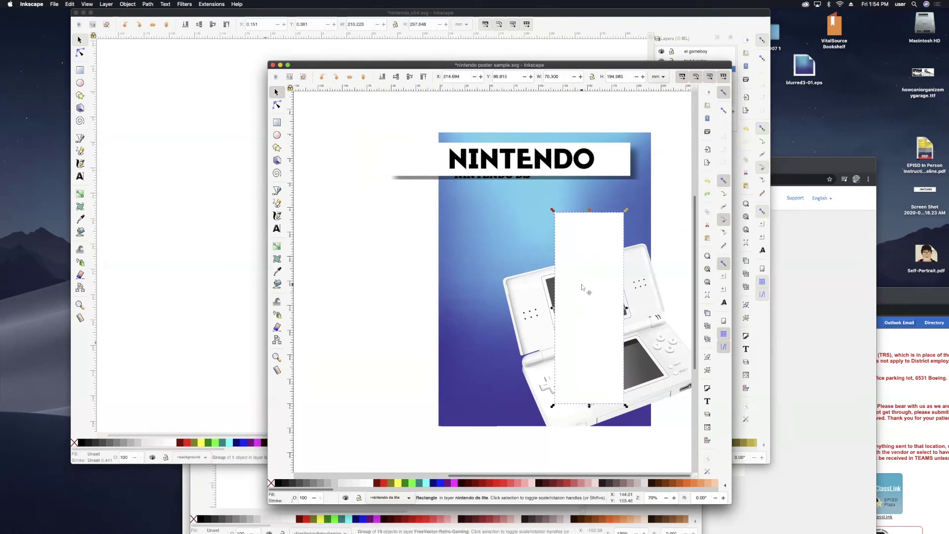
key(ctrl+z)
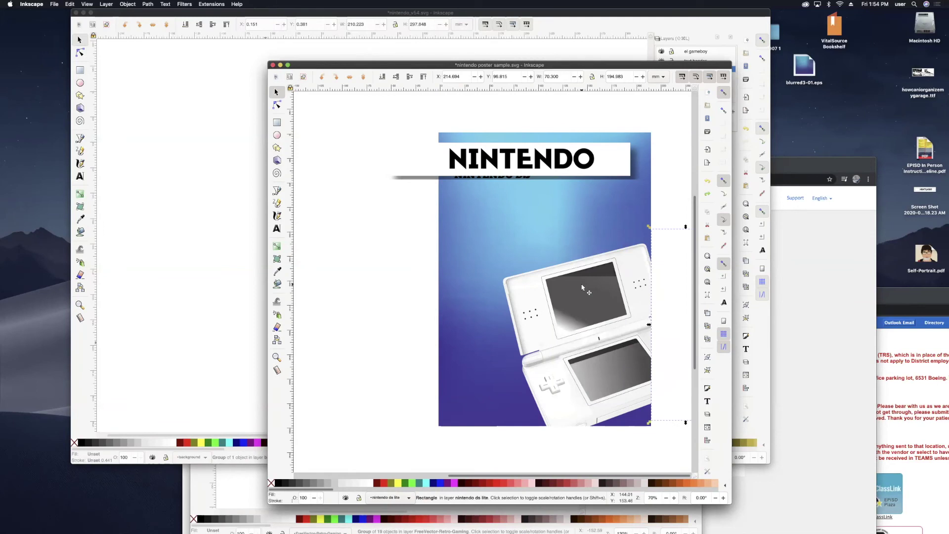
click(386, 238)
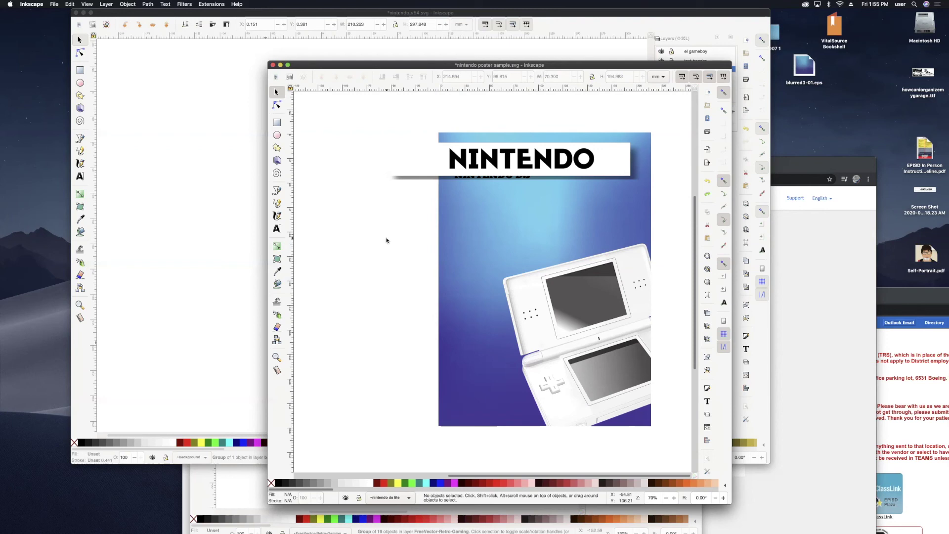
Step: Move the green GameBoy poster window down and bring the DS sample poster to the front
click(145, 203)
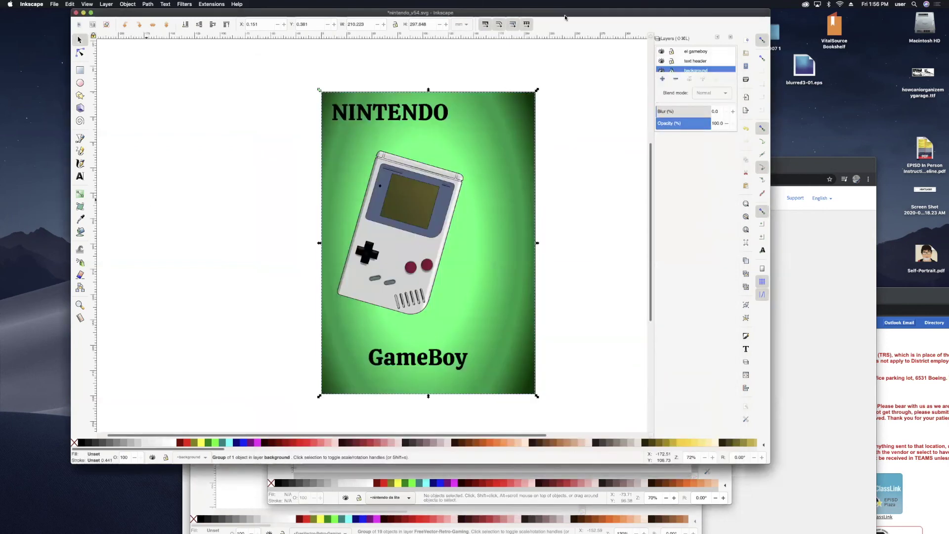
drag(568, 12, 562, 232)
click(355, 116)
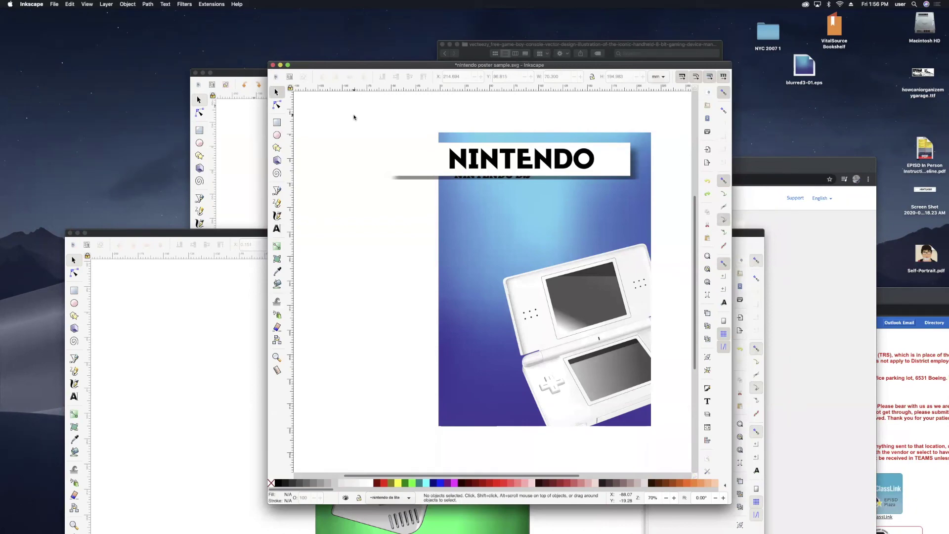
Step: Switch to Chrome's Vecteezy page, centre its window, and focus the vector search field
key(super+Tab)
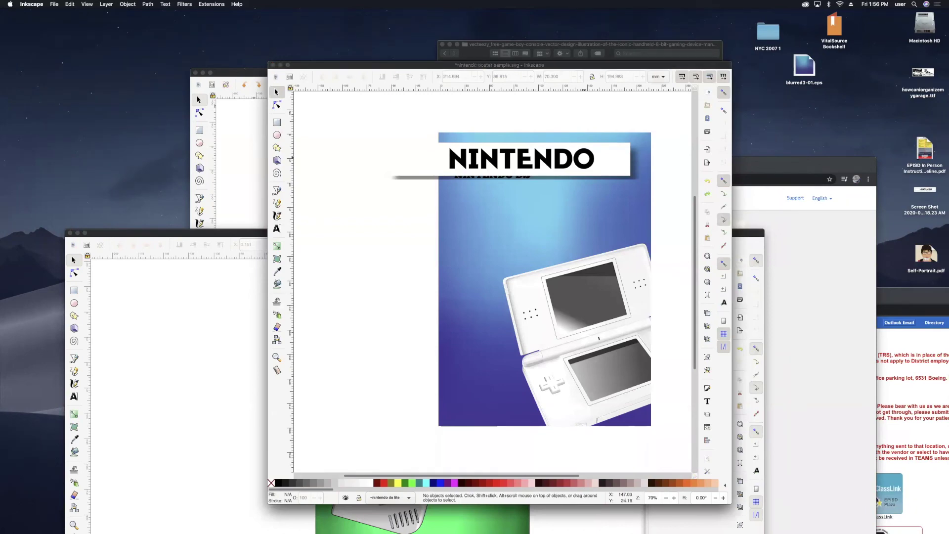
drag(781, 185, 474, 81)
click(488, 146)
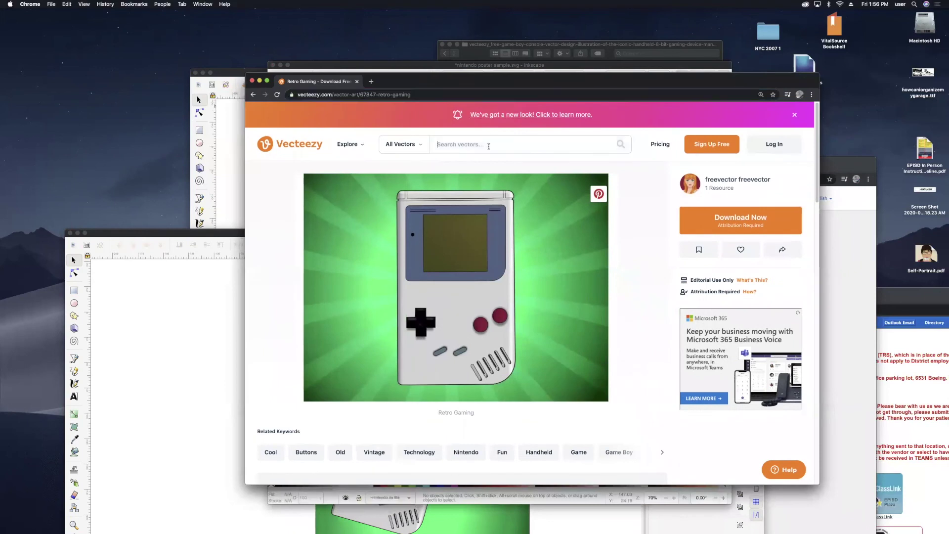
Step: Search Vecteezy for 'teddy' and pick the teddy bear suggestion
text(teedd)
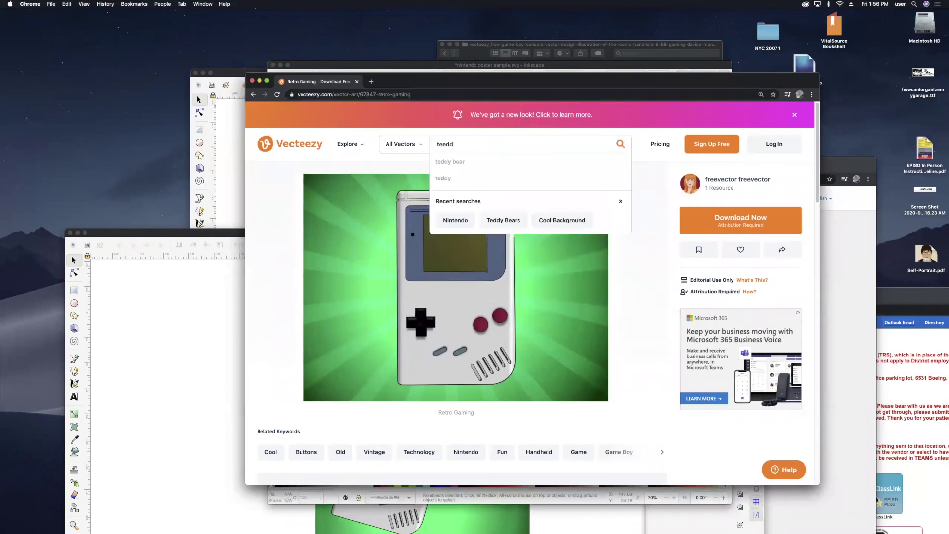
key(BackSpace)
key(BackSpace)
key(BackSpace)
text(ddy)
click(462, 163)
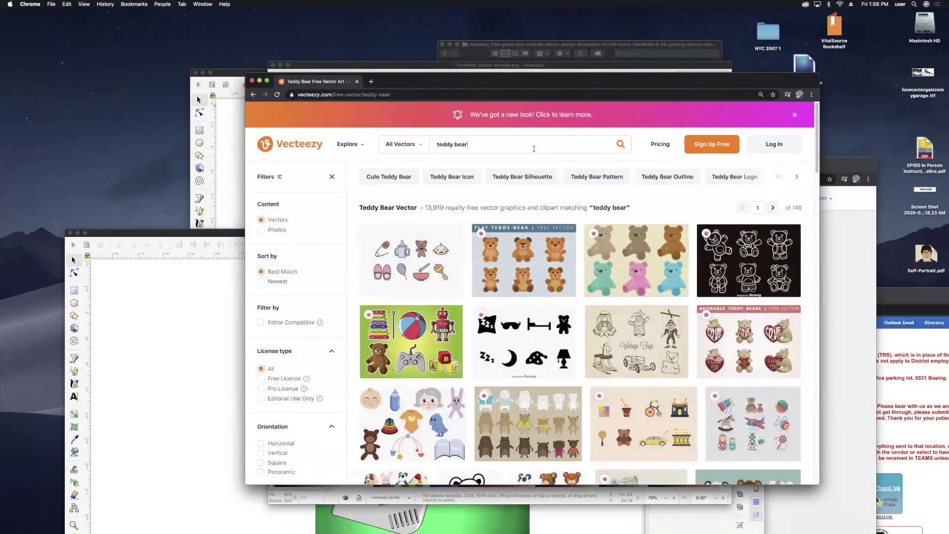
Step: Scroll through the teddy bear results and open the Baby Icon Set vector page
scroll(557, 301, down, 5)
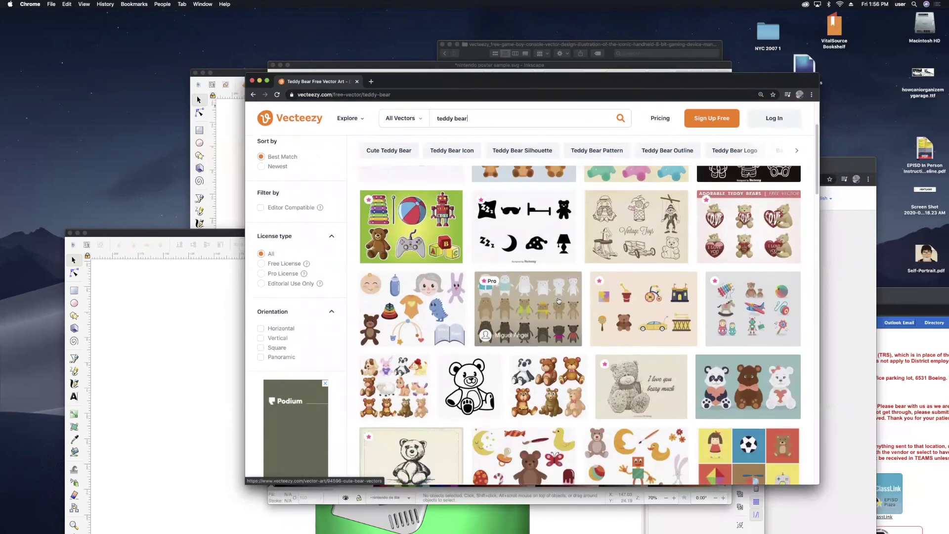
scroll(559, 300, down, 4)
scroll(559, 299, down, 1)
scroll(559, 298, down, 5)
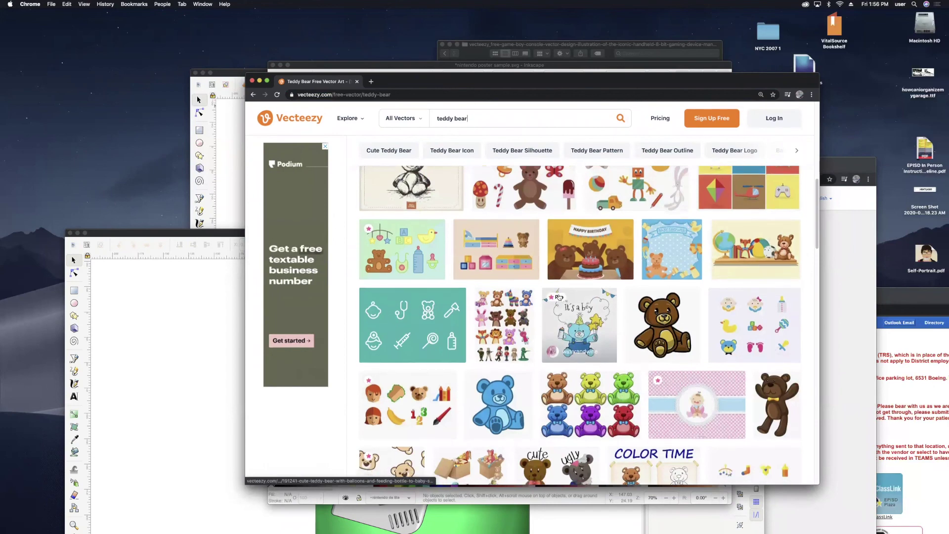
scroll(559, 297, down, 2)
scroll(559, 297, down, 2)
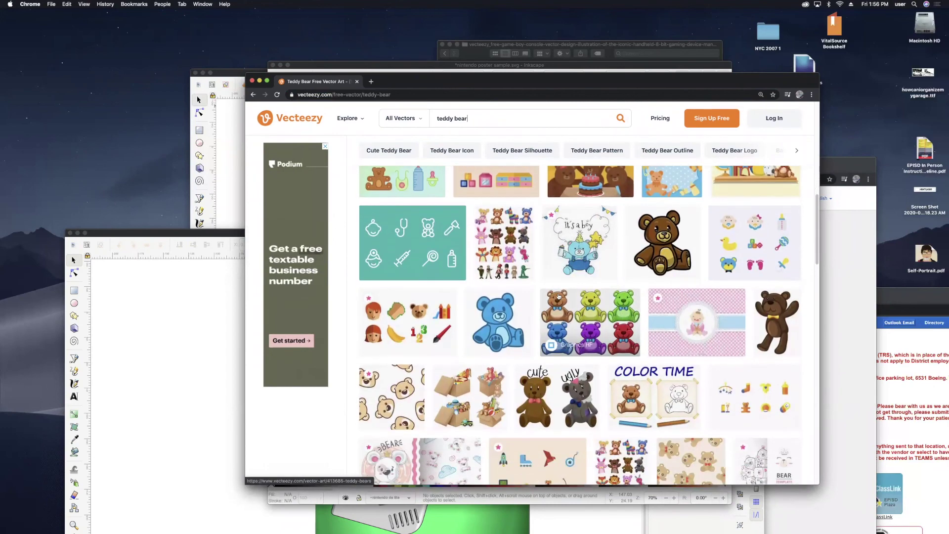
scroll(559, 296, down, 4)
scroll(558, 297, down, 5)
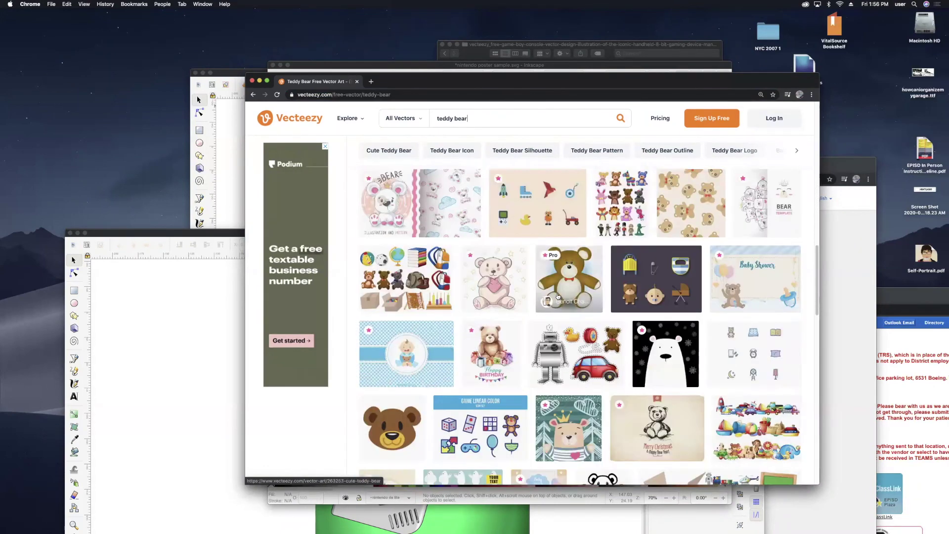
scroll(558, 296, down, 1)
scroll(558, 297, down, 2)
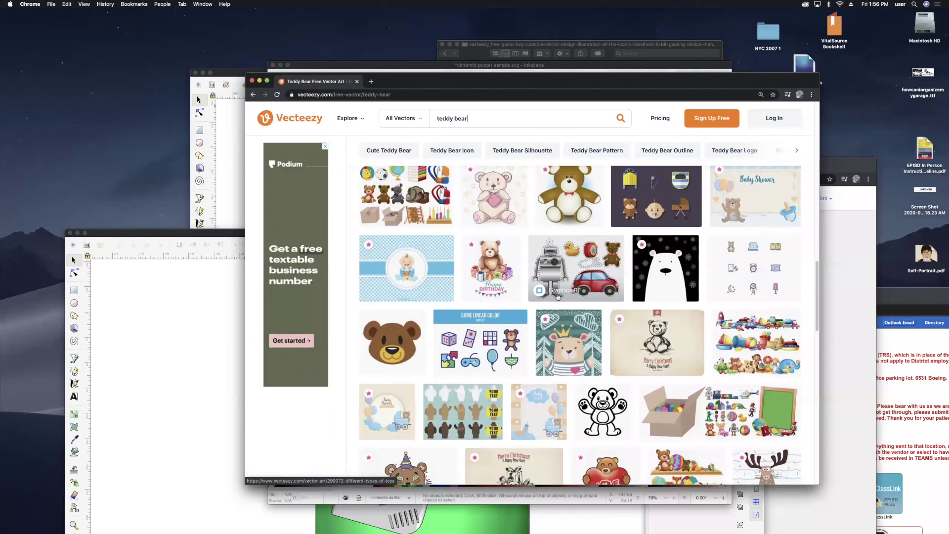
scroll(557, 296, down, 2)
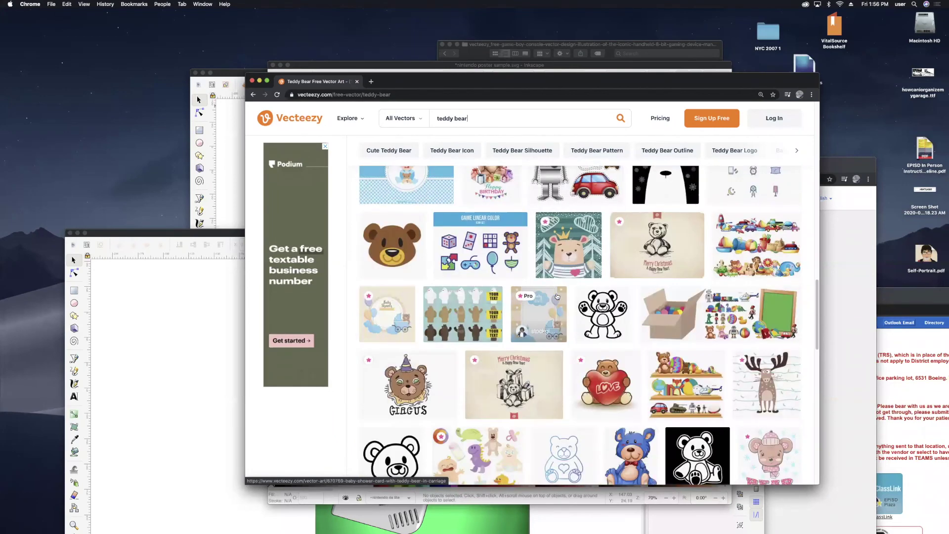
scroll(557, 296, down, 5)
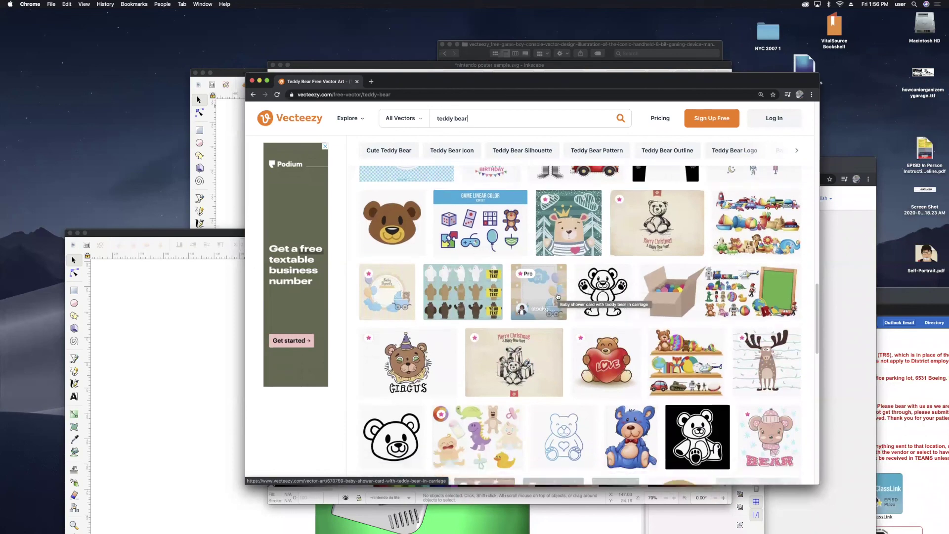
mouse_move(557, 297)
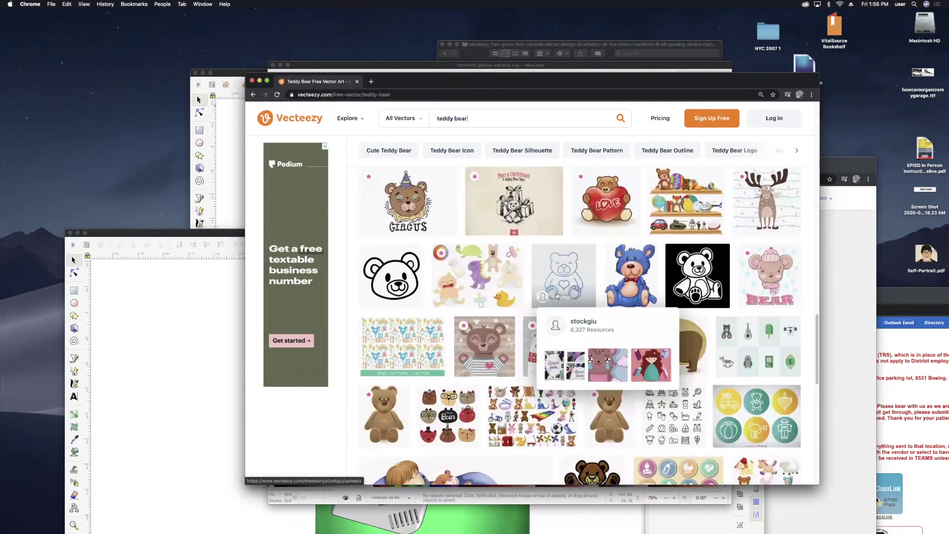
scroll(557, 296, down, 1)
scroll(556, 295, down, 3)
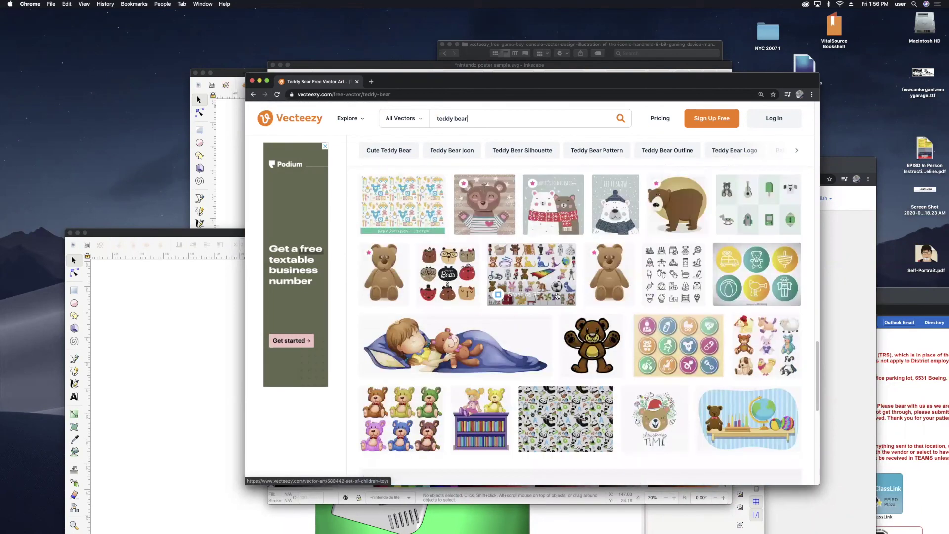
scroll(557, 296, up, 10)
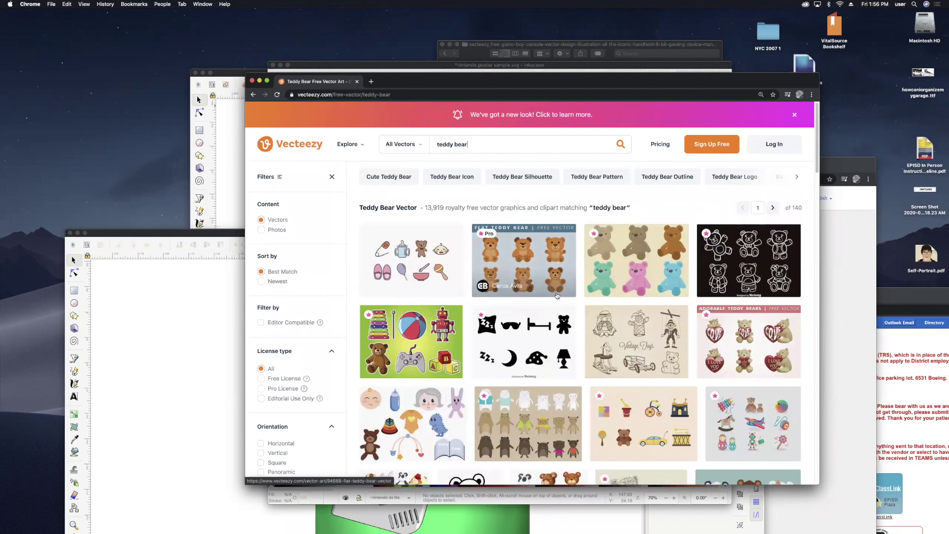
click(444, 263)
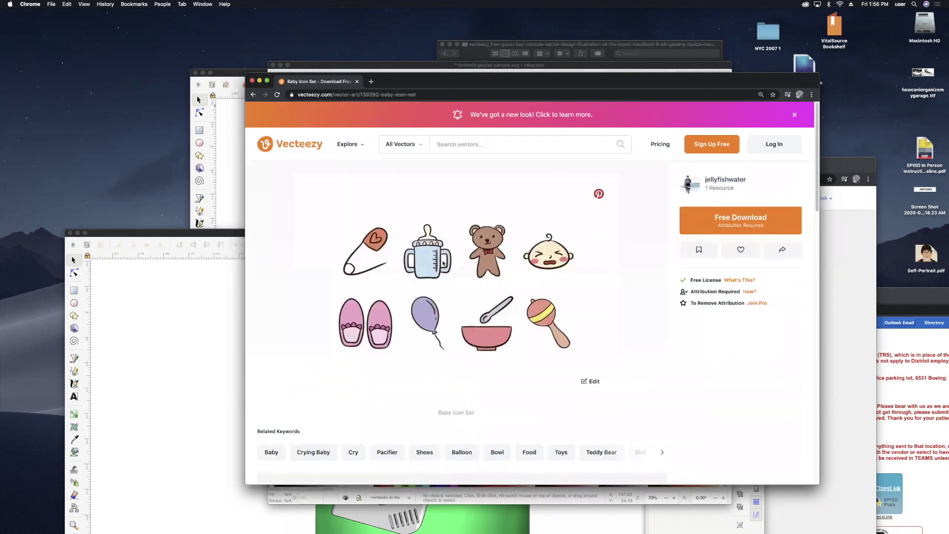